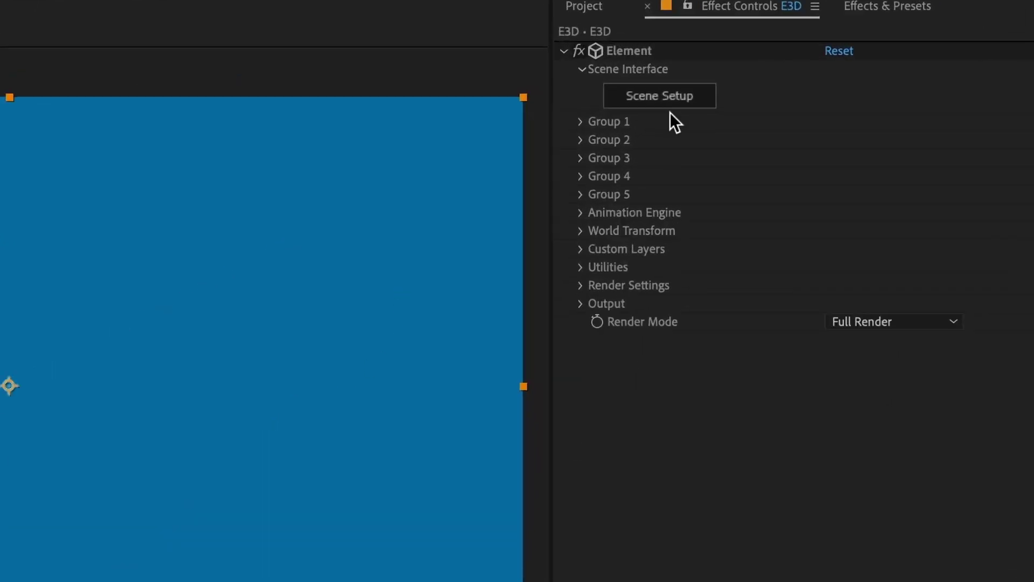
Step: Launch Element 3D's Scene Setup from the E3D layer's Scene Interface controls
{"action": "left_click", "coordinate": [617, 105]}
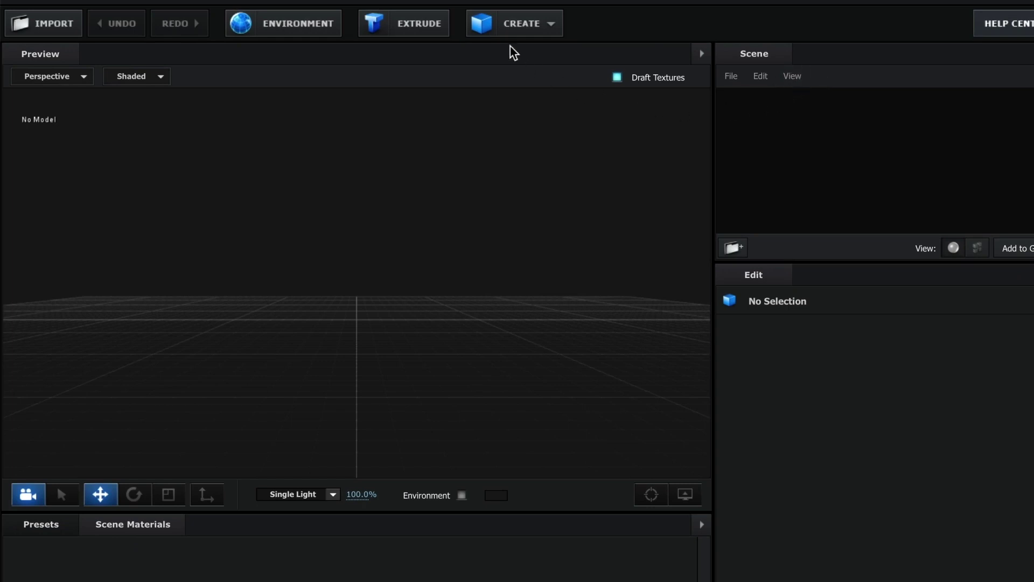
Step: Create a sphere primitive, then expand Sphere Model and select its Default material
{"action": "left_click", "coordinate": [507, 33]}
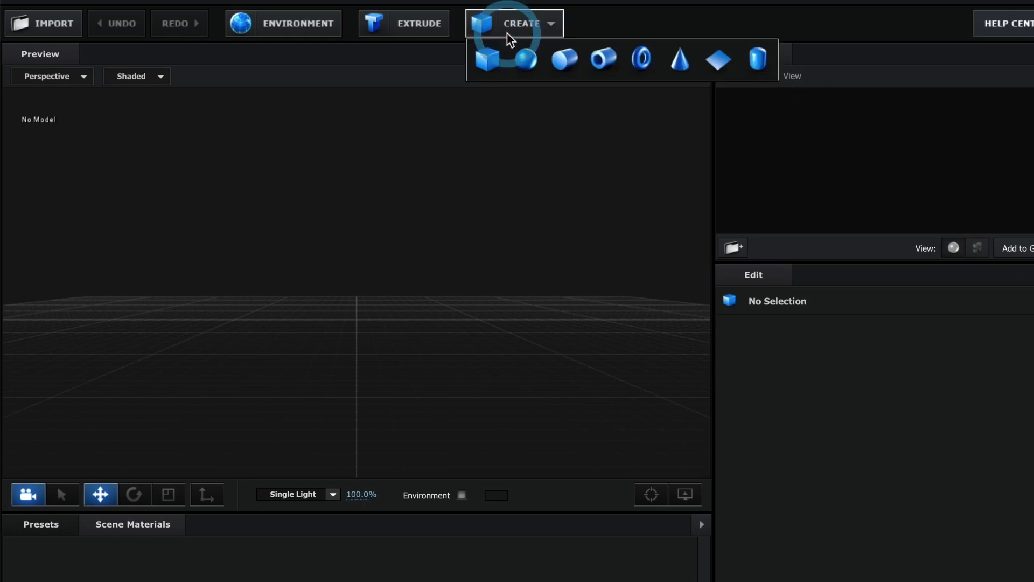
{"action": "left_click", "coordinate": [519, 64]}
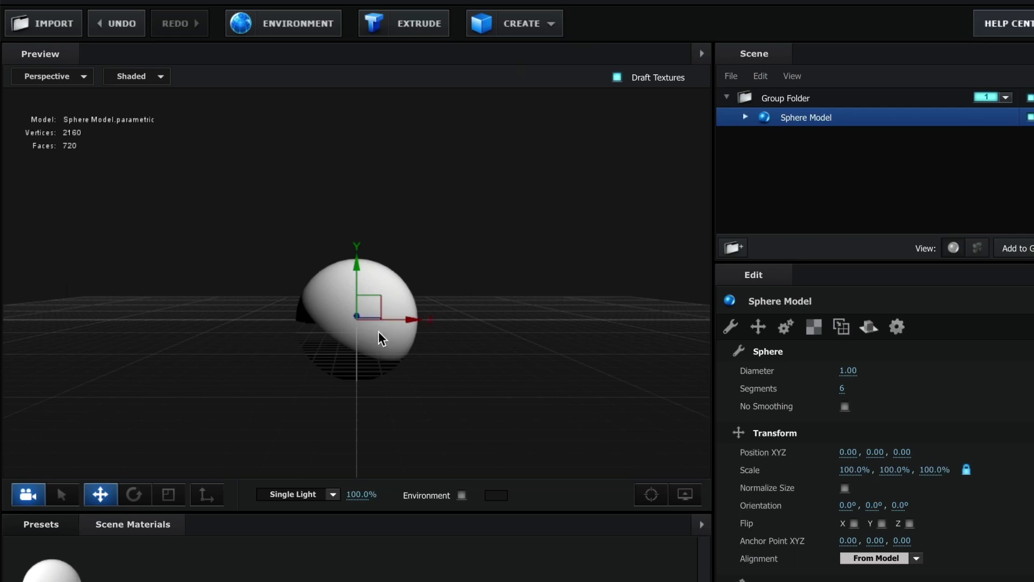
{"action": "left_click", "coordinate": [745, 118]}
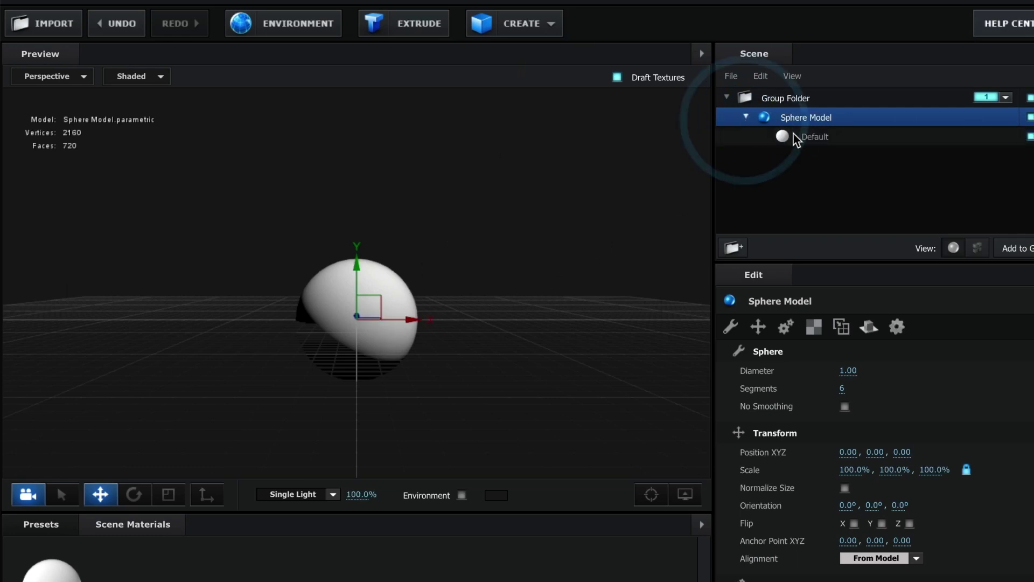
{"action": "left_click", "coordinate": [819, 137]}
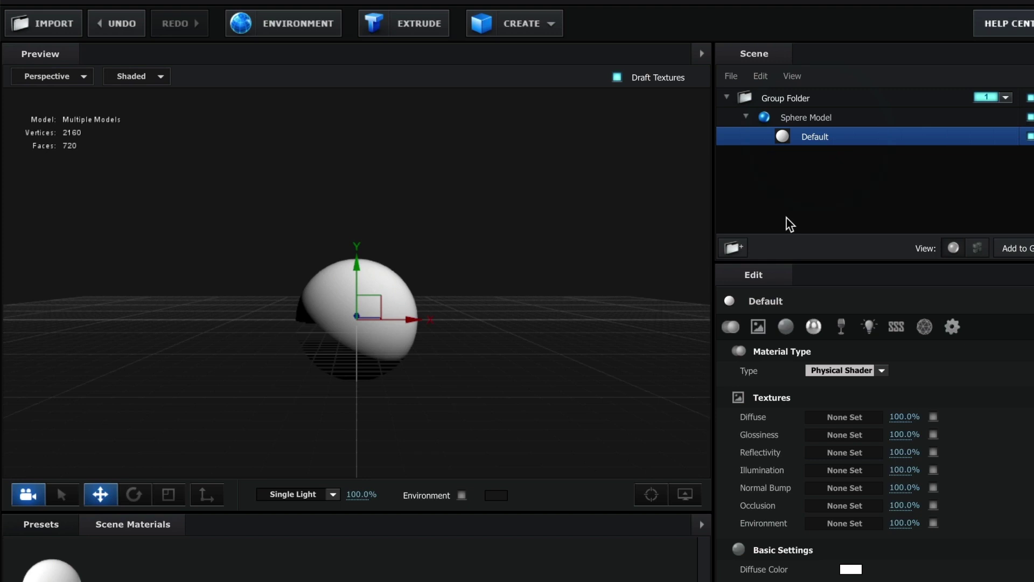
Step: Load kloppenheim_06_4k.jpg from Desktop > Projecto > HDR as the sphere's diffuse texture
{"action": "left_click", "coordinate": [822, 417]}
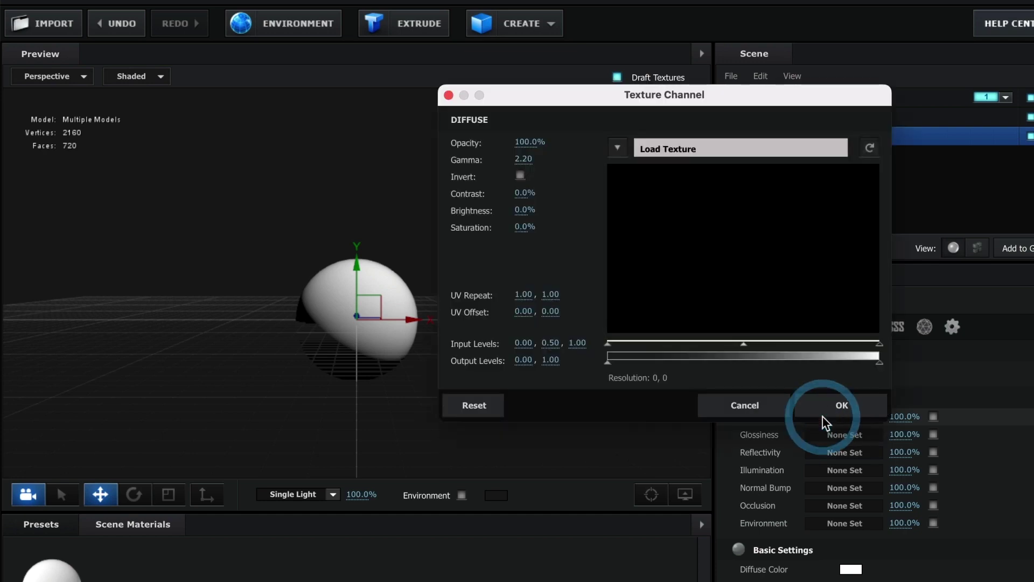
{"action": "left_click", "coordinate": [746, 146]}
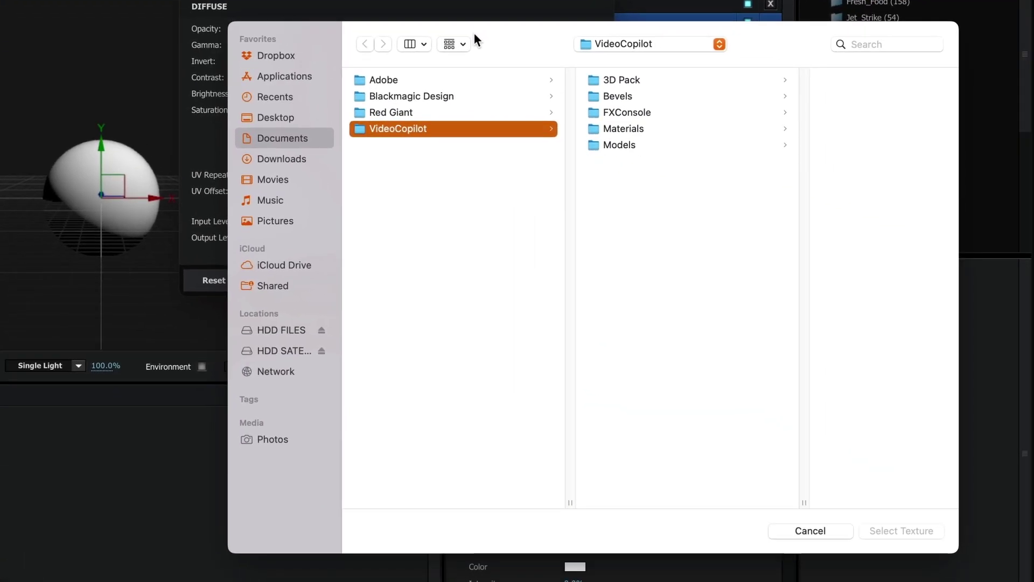
{"action": "left_click", "coordinate": [276, 116]}
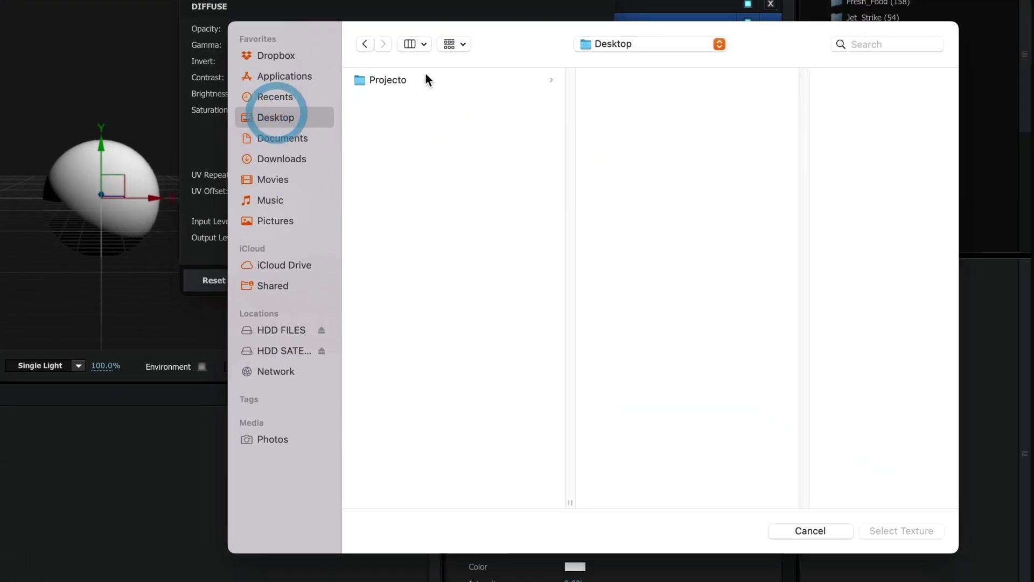
{"action": "left_click", "coordinate": [428, 75]}
{"action": "left_click", "coordinate": [619, 79]}
{"action": "left_click", "coordinate": [780, 82]}
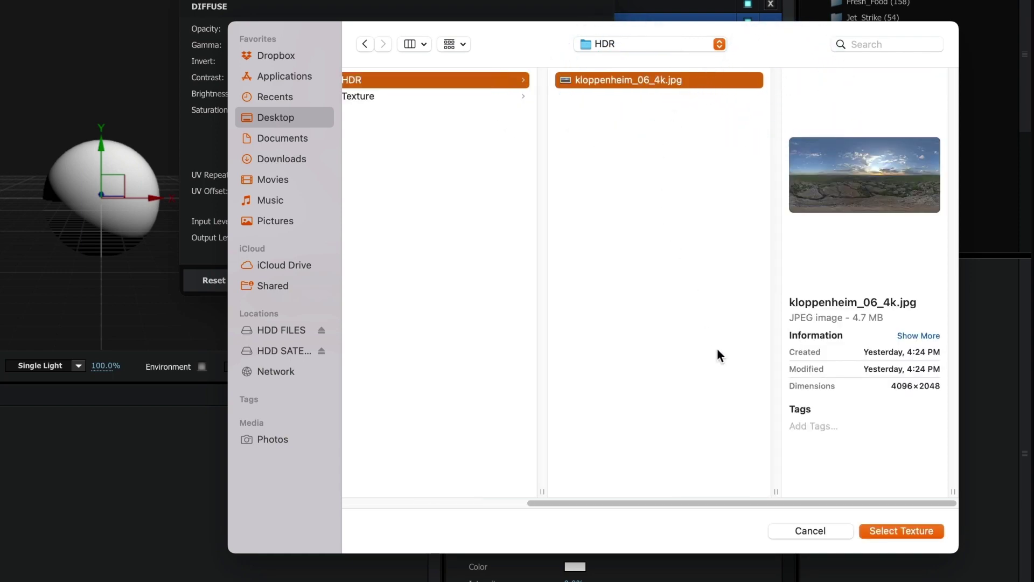
{"action": "left_click", "coordinate": [897, 525]}
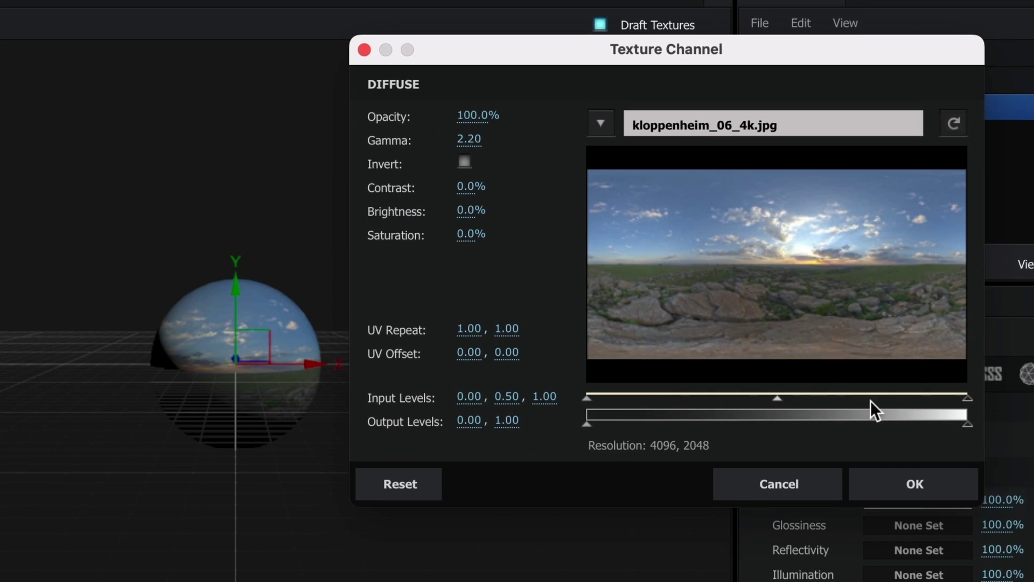
{"action": "left_click", "coordinate": [891, 485]}
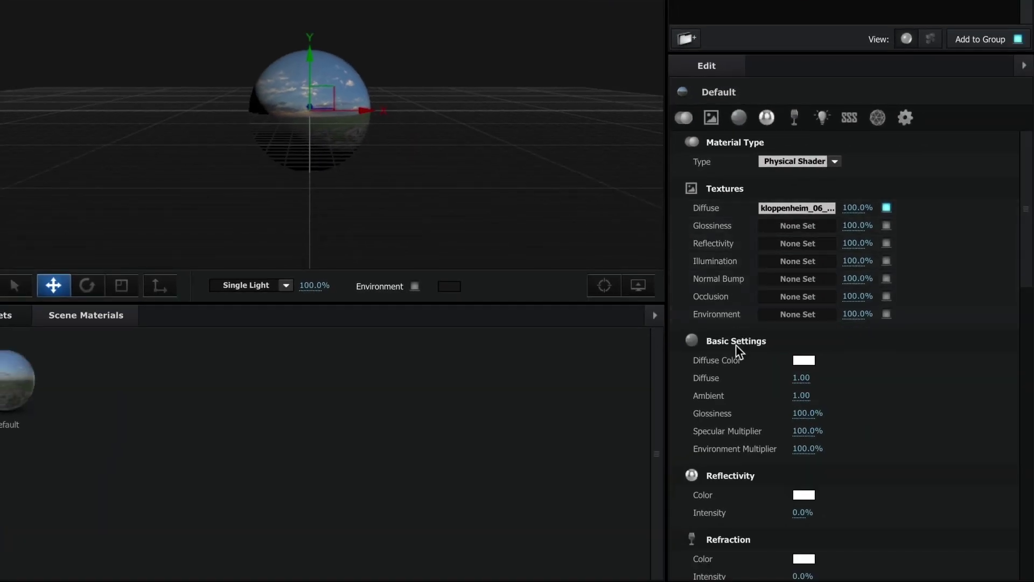
Step: Set the material's Diffuse to 0 and illumination to use diffuse colour at 100% intensity
{"action": "left_click", "coordinate": [794, 377]}
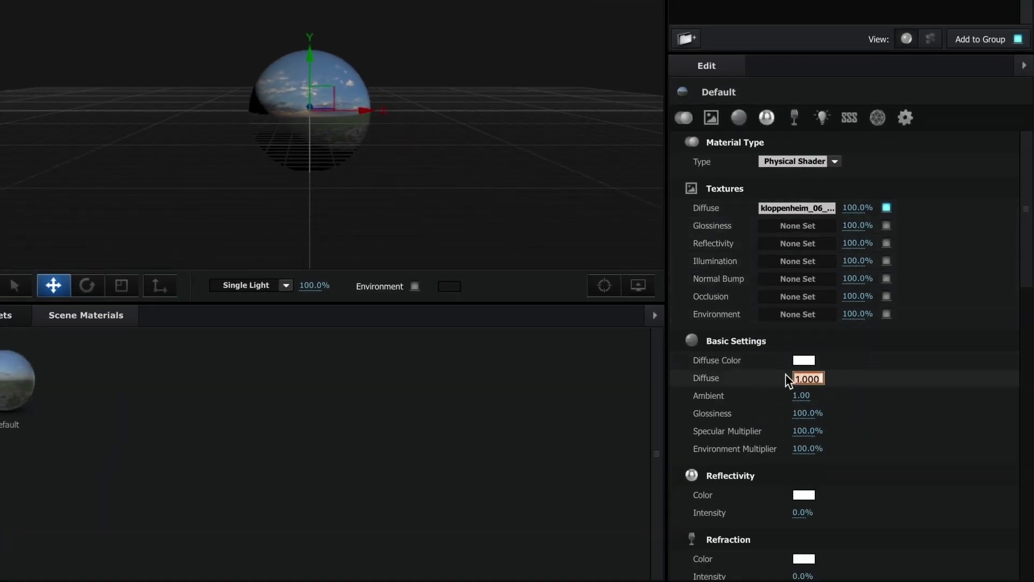
{"action": "type", "text": "0"}
{"action": "key", "text": "Return"}
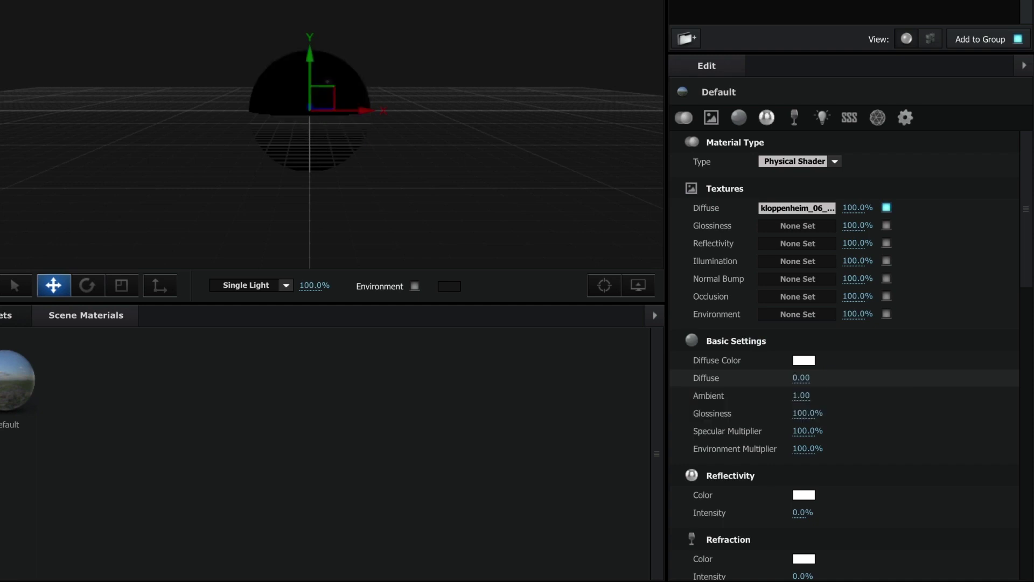
{"action": "left_click_drag", "start_coordinate": [1028, 239], "coordinate": [1029, 362]}
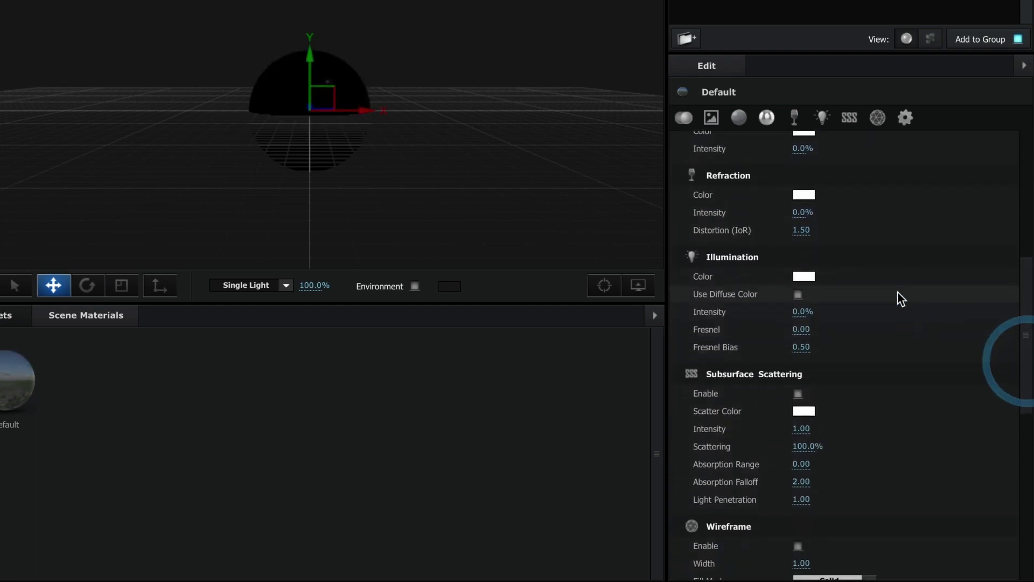
{"action": "left_click", "coordinate": [799, 295]}
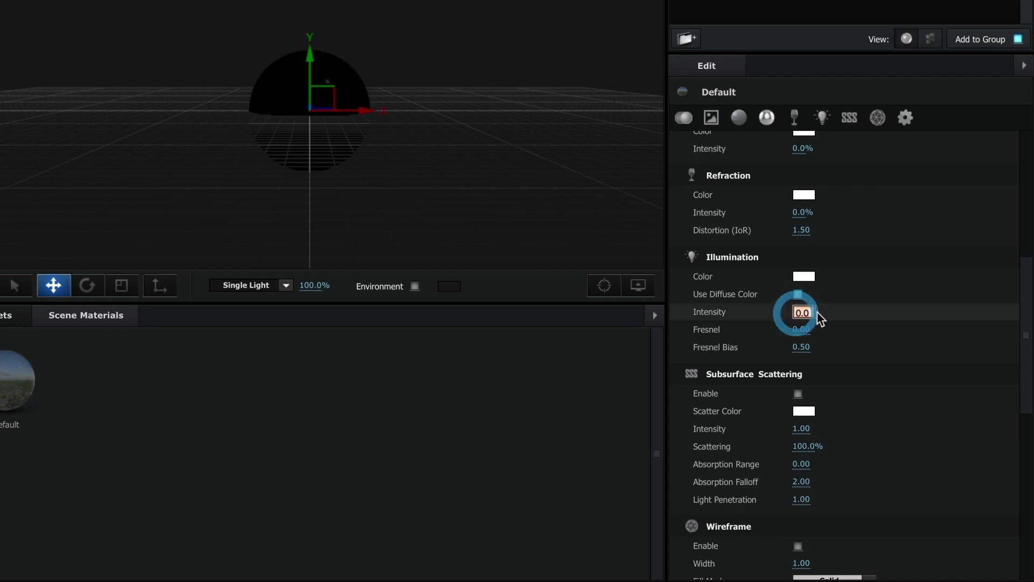
{"action": "type", "text": "100"}
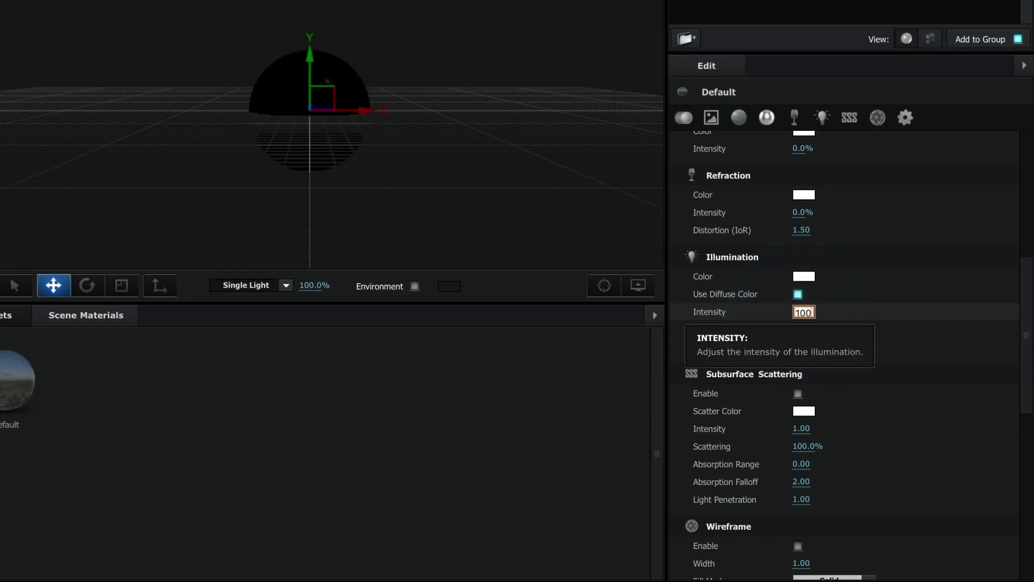
{"action": "key", "text": "Return"}
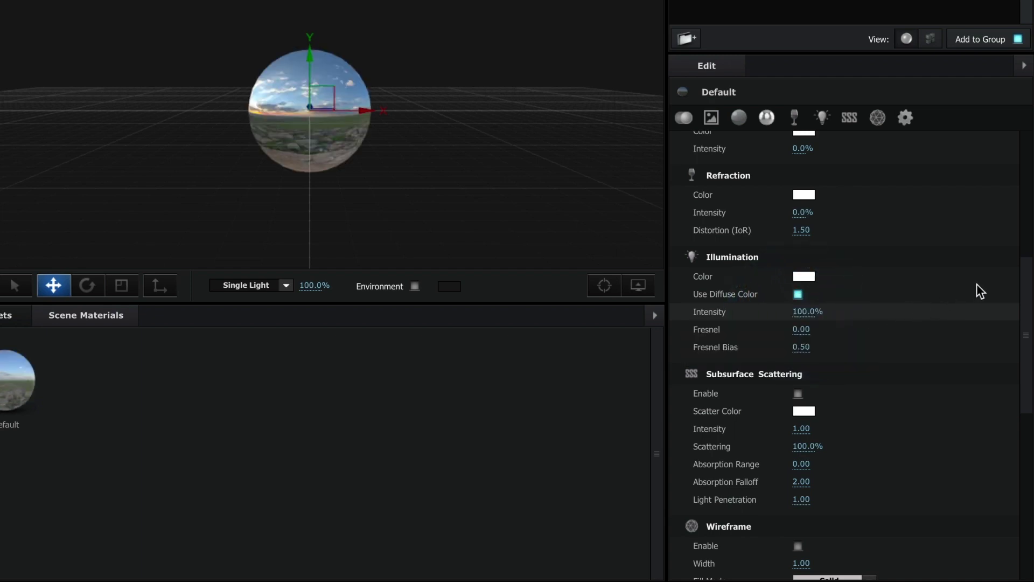
{"action": "left_click_drag", "start_coordinate": [1021, 270], "coordinate": [1024, 447]}
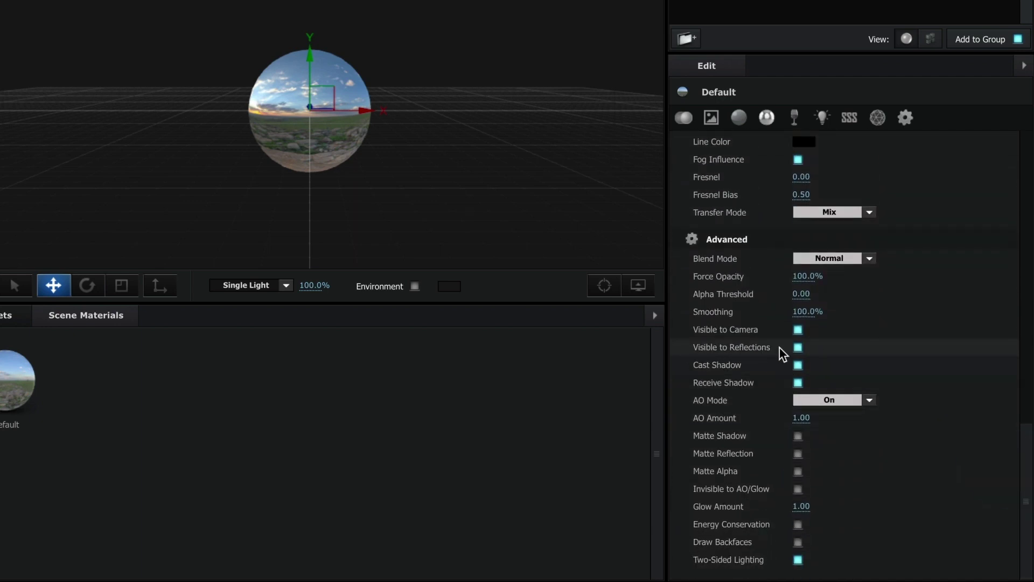
Step: Disable Visible to Reflections, Cast Shadow and Receive Shadow, set AO Mode to Ignore, enable Draw Backfaces
{"action": "left_click", "coordinate": [797, 347]}
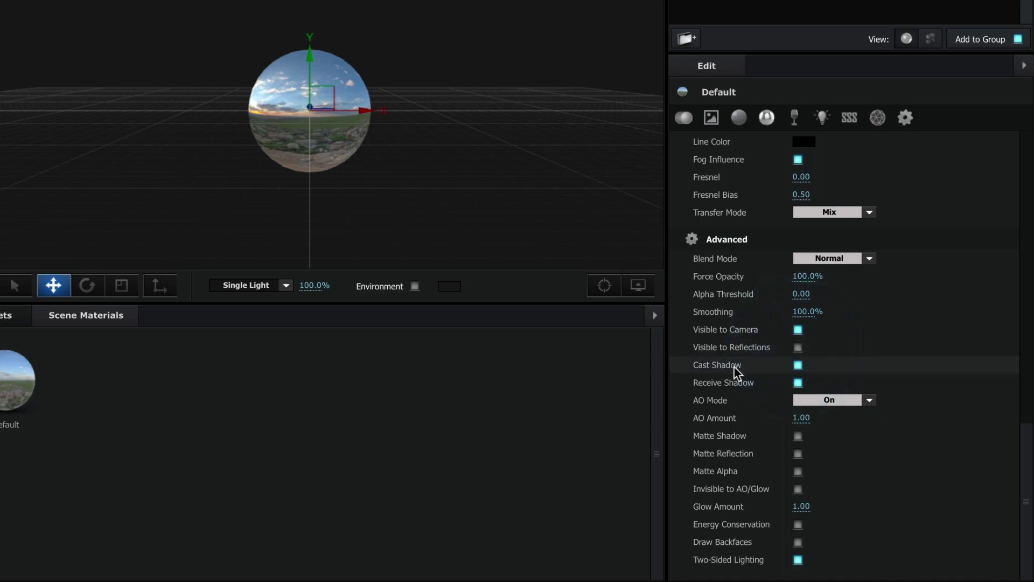
{"action": "left_click", "coordinate": [798, 365]}
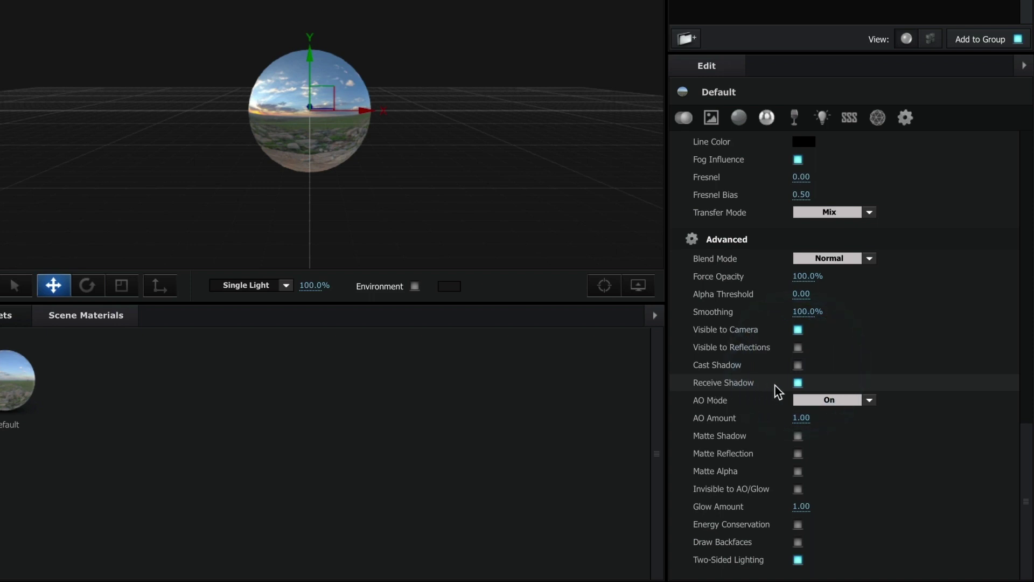
{"action": "left_click", "coordinate": [798, 382]}
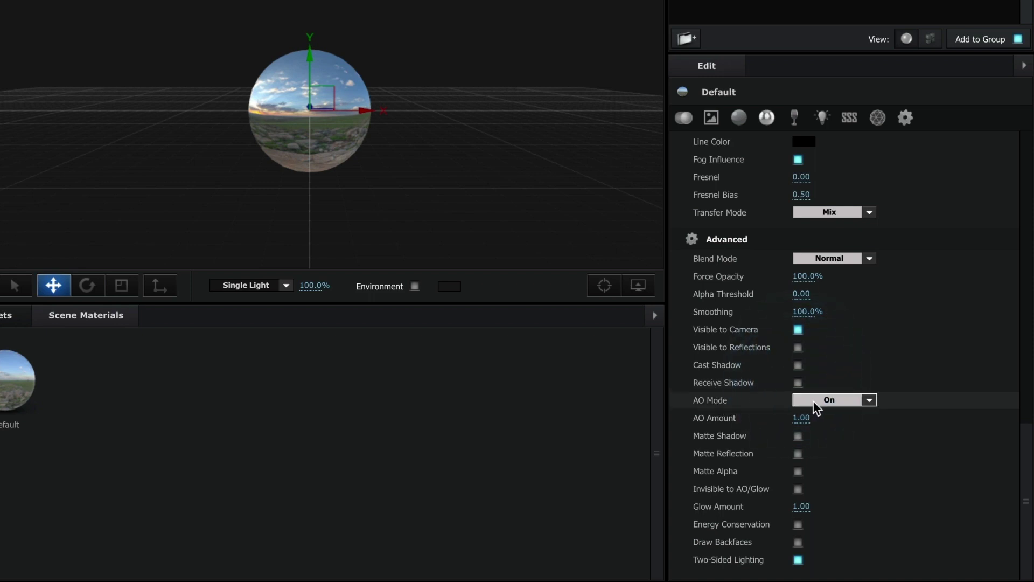
{"action": "left_click", "coordinate": [813, 405]}
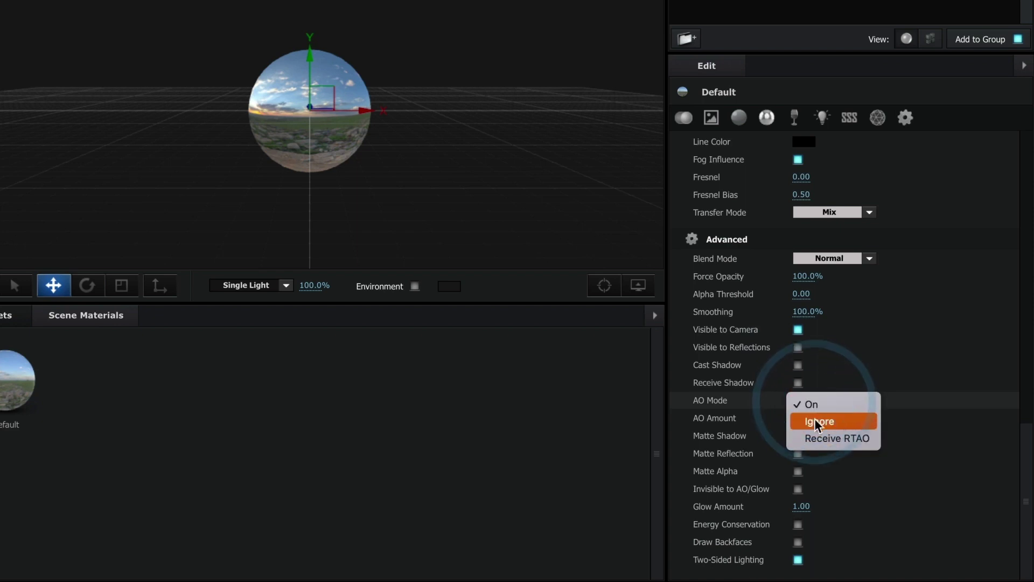
{"action": "left_click", "coordinate": [815, 423]}
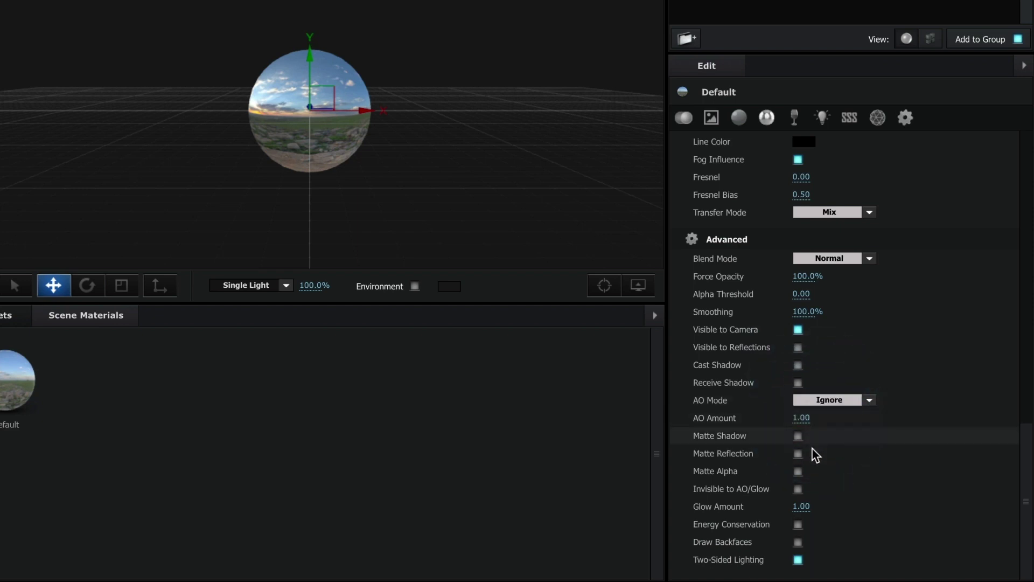
{"action": "left_click", "coordinate": [799, 543]}
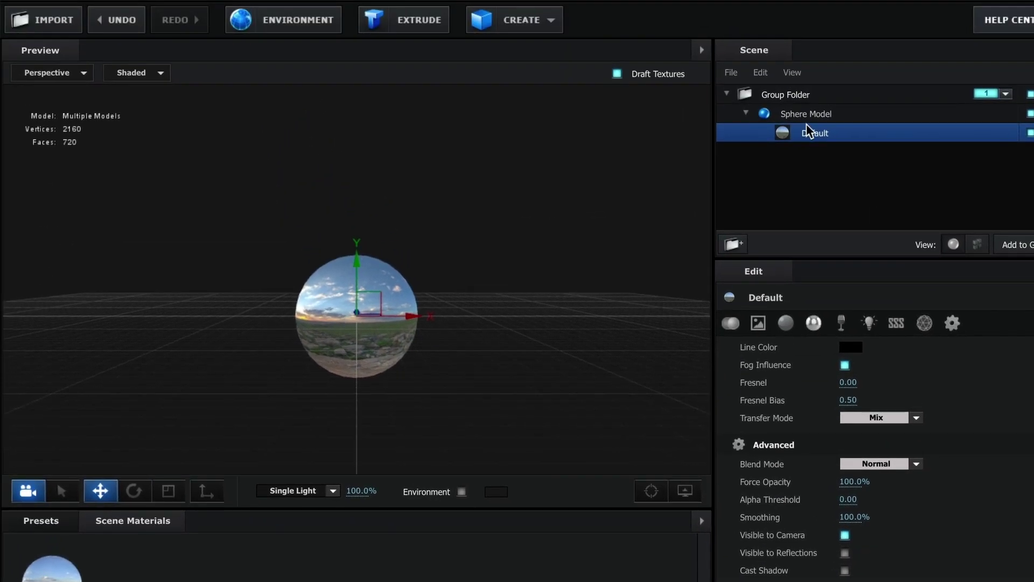
{"action": "left_click", "coordinate": [805, 120]}
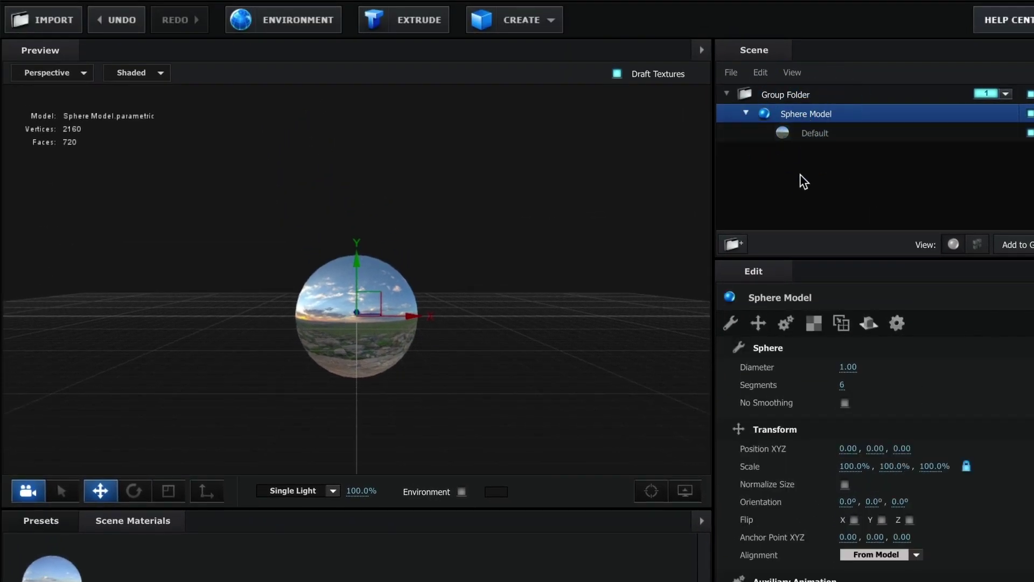
Step: Scale the sphere to 10000% on all axes and show full-resolution textures in the preview
{"action": "left_click", "coordinate": [843, 466]}
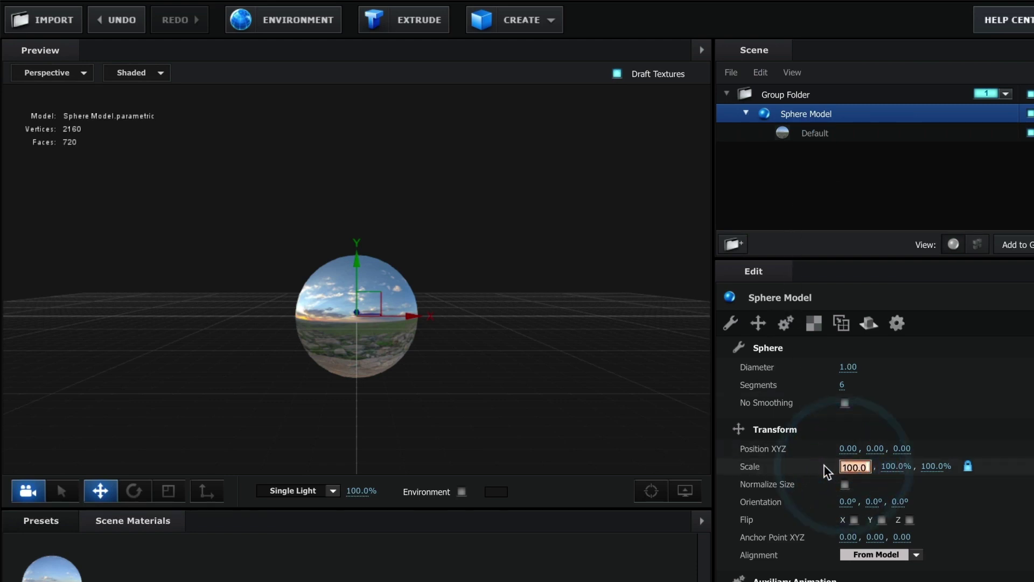
{"action": "type", "text": "10000"}
{"action": "key", "text": "Return"}
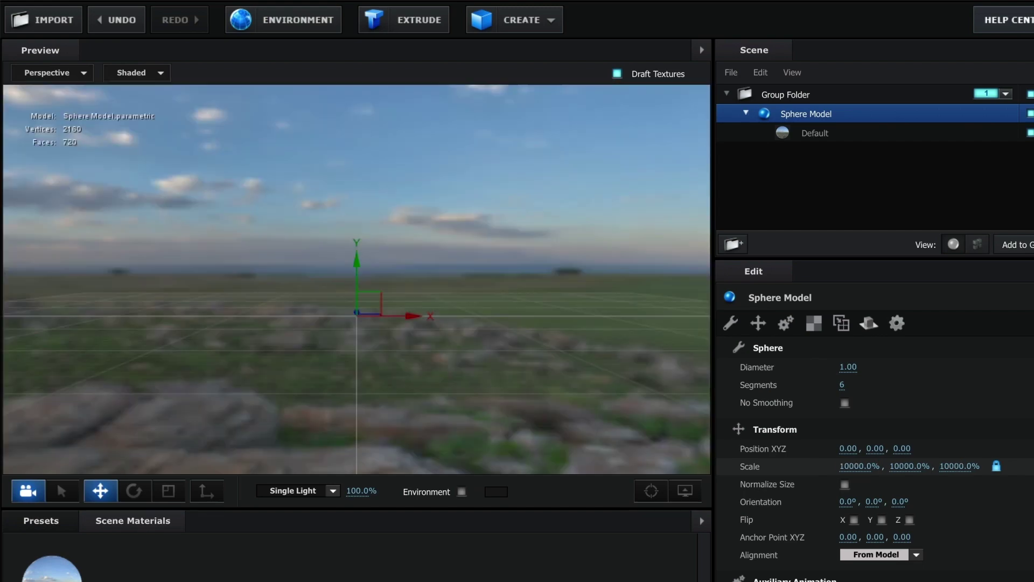
{"action": "mouse_move", "coordinate": [534, 342]}
{"action": "left_mouse_down"}
{"action": "mouse_move", "coordinate": [340, 371]}
{"action": "mouse_move", "coordinate": [463, 368]}
{"action": "left_mouse_up"}
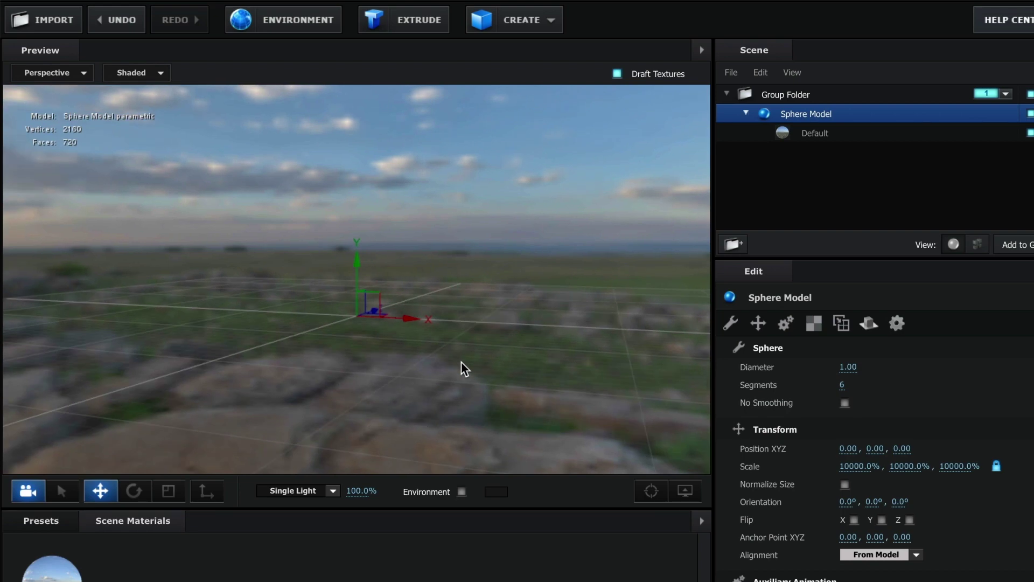
{"action": "left_click", "coordinate": [465, 369]}
{"action": "left_click", "coordinate": [617, 73]}
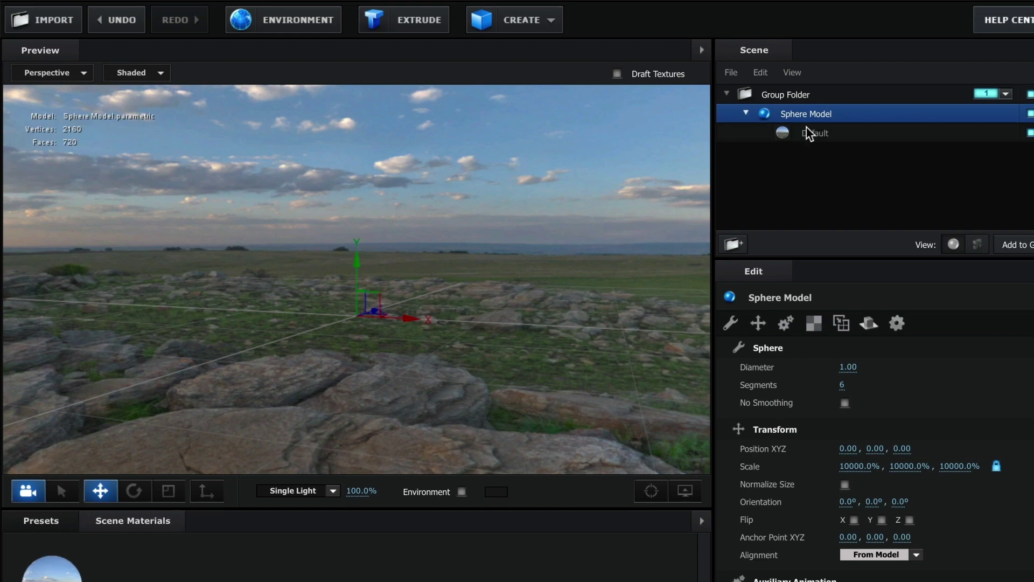
Step: Rename the sphere model to 'Fondo'
{"action": "left_click", "coordinate": [747, 113]}
{"action": "right_click", "coordinate": [749, 113]}
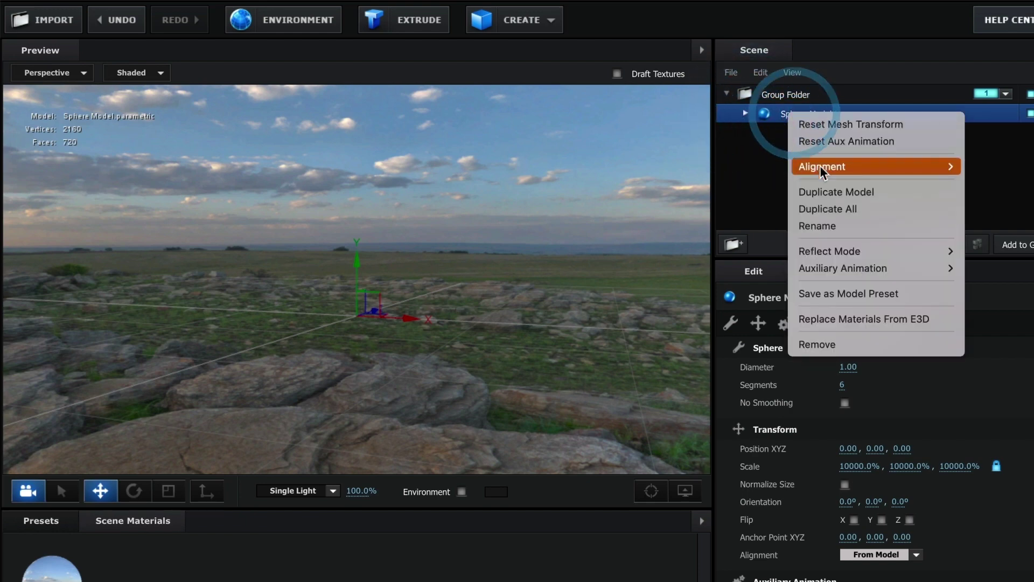
{"action": "left_click", "coordinate": [834, 226]}
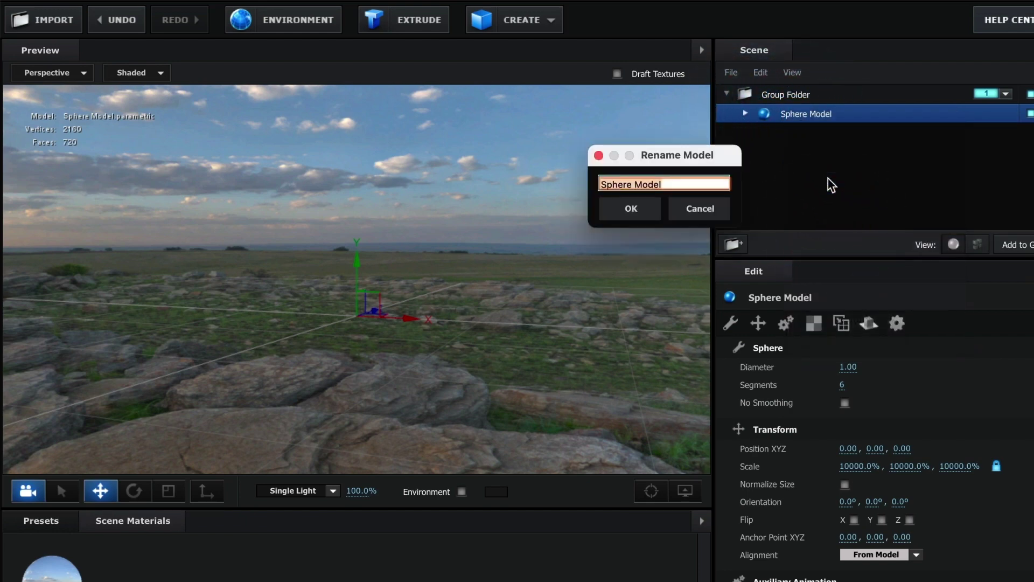
{"action": "type", "text": "Fondo"}
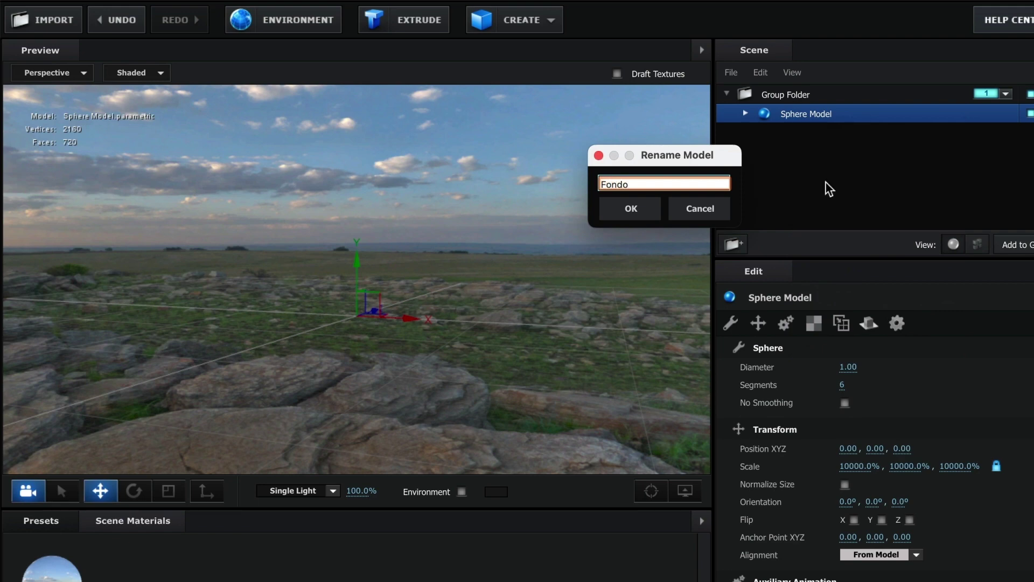
{"action": "left_click", "coordinate": [652, 209]}
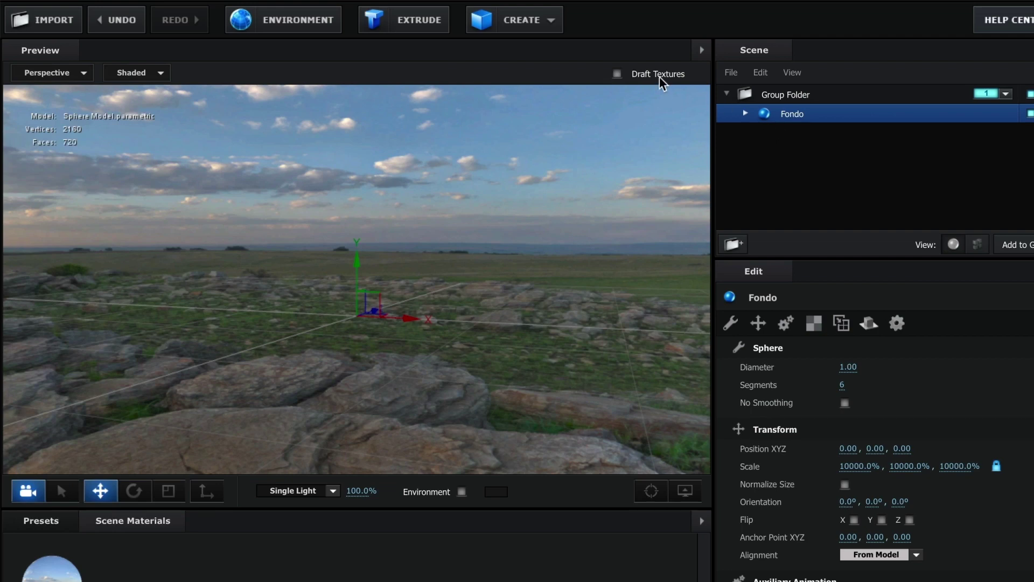
Step: Add a cylinder and flatten it to 0.01 height with a radius of 10
{"action": "left_click", "coordinate": [550, 22]}
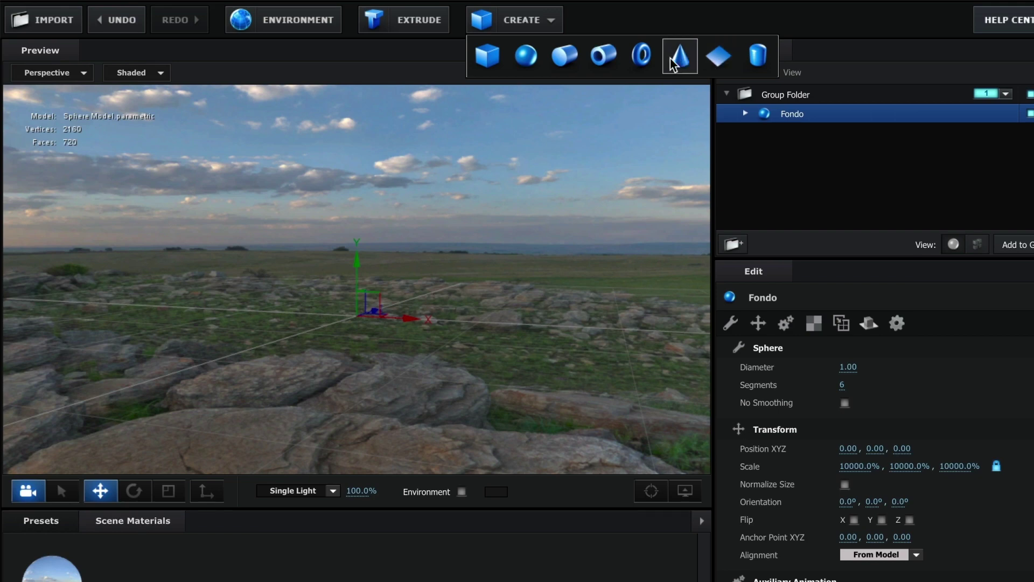
{"action": "left_click", "coordinate": [564, 56]}
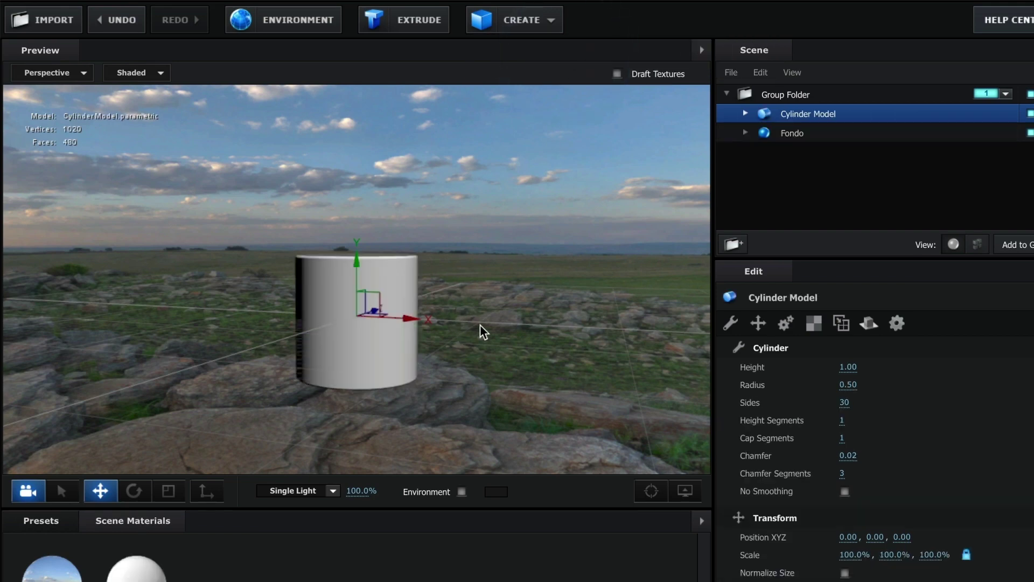
{"action": "left_click_drag", "start_coordinate": [484, 328], "coordinate": [452, 305]}
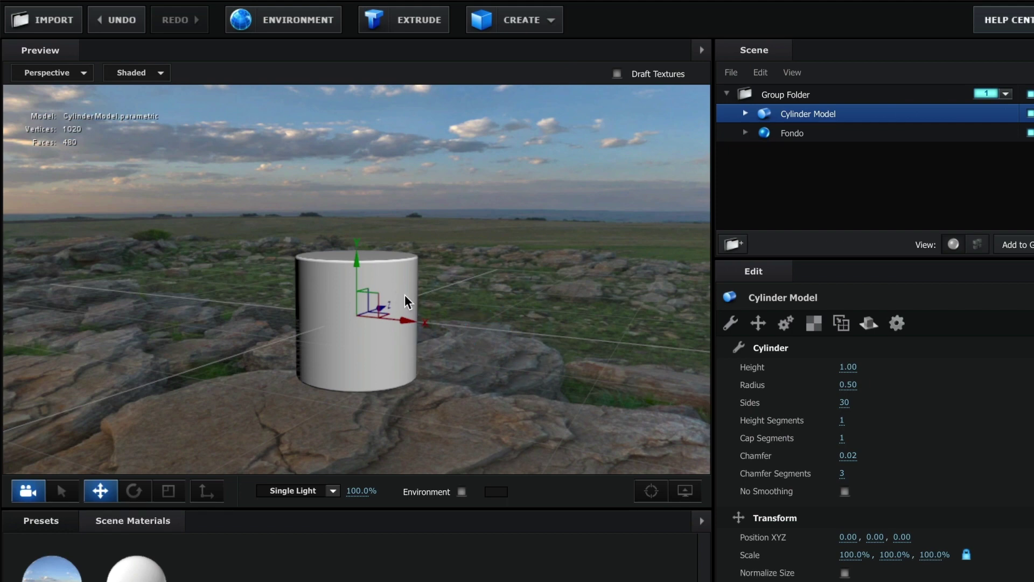
{"action": "left_click_drag", "start_coordinate": [849, 367], "coordinate": [733, 372]}
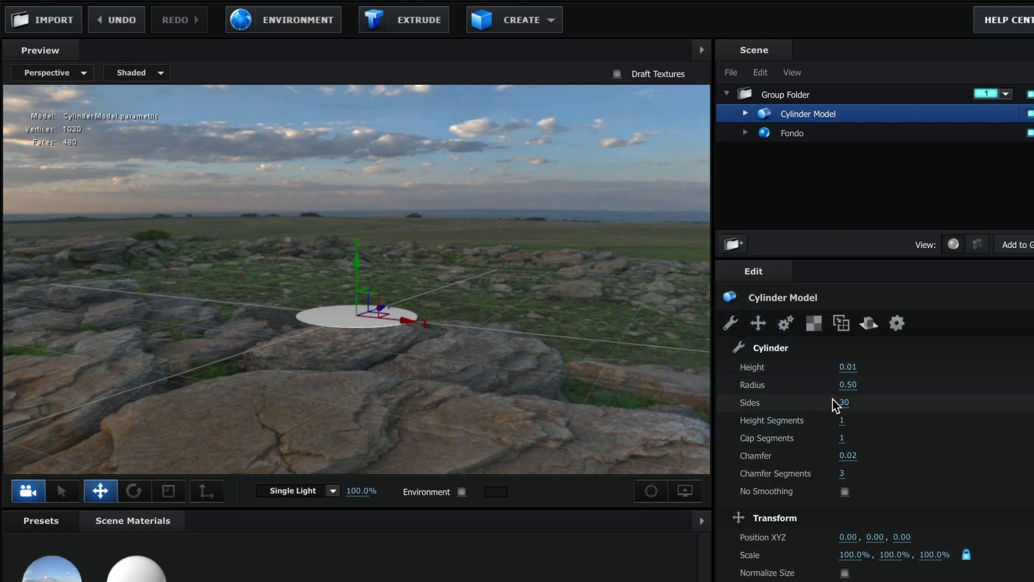
{"action": "left_click", "coordinate": [845, 385]}
{"action": "type", "text": "10"}
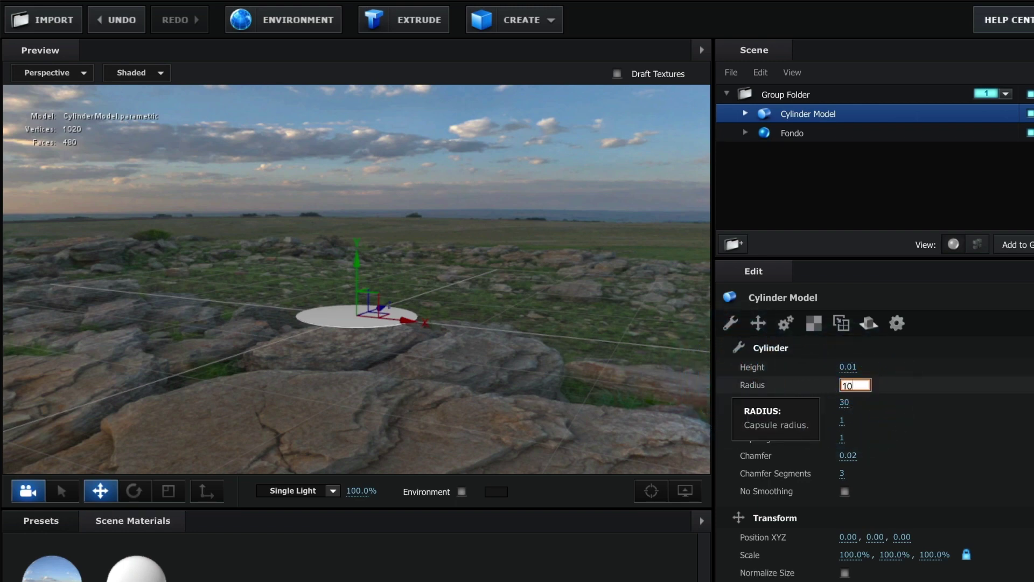
{"action": "key", "text": "Return"}
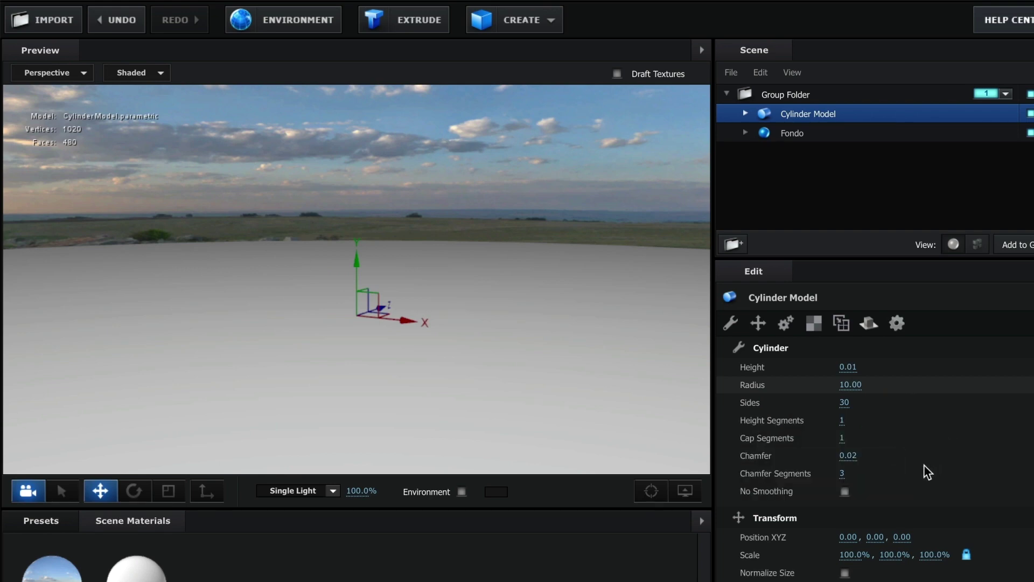
{"action": "left_click", "coordinate": [746, 112]}
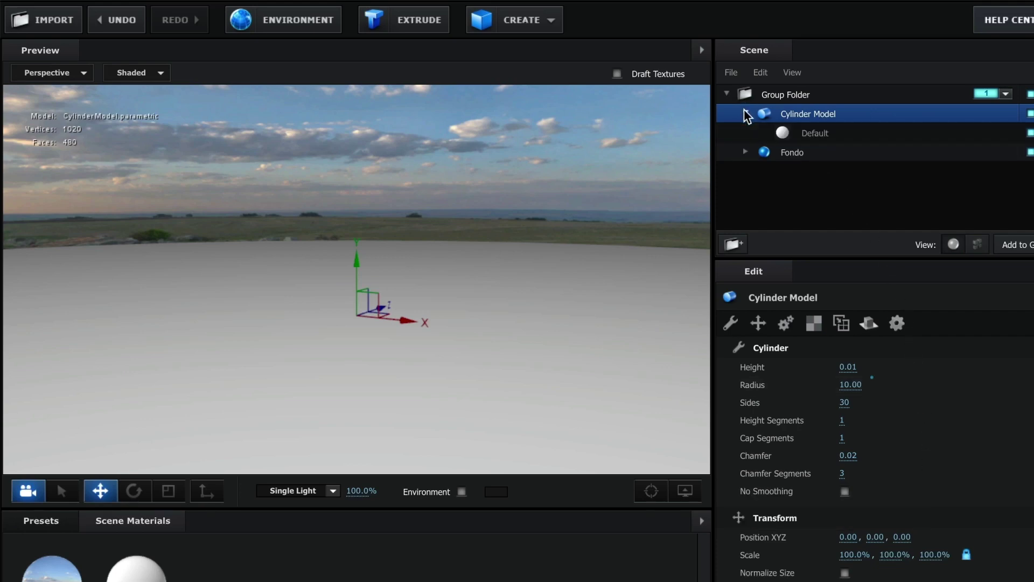
Step: Load GroundDirtCracked001_COL_4K.jpg from Projecto > Texture as the cylinder material's diffuse texture
{"action": "left_click", "coordinate": [804, 138]}
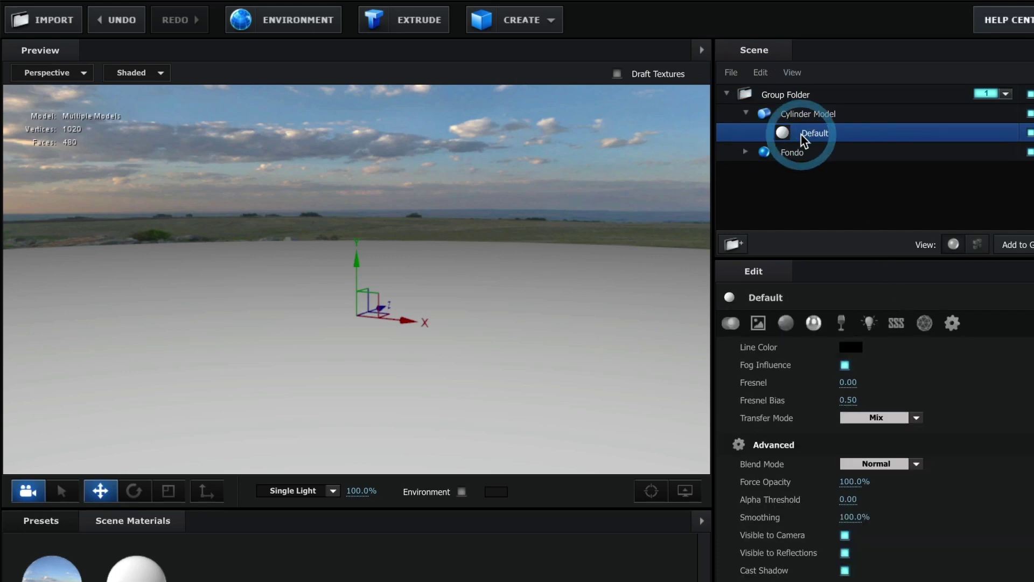
{"action": "left_click", "coordinate": [759, 324]}
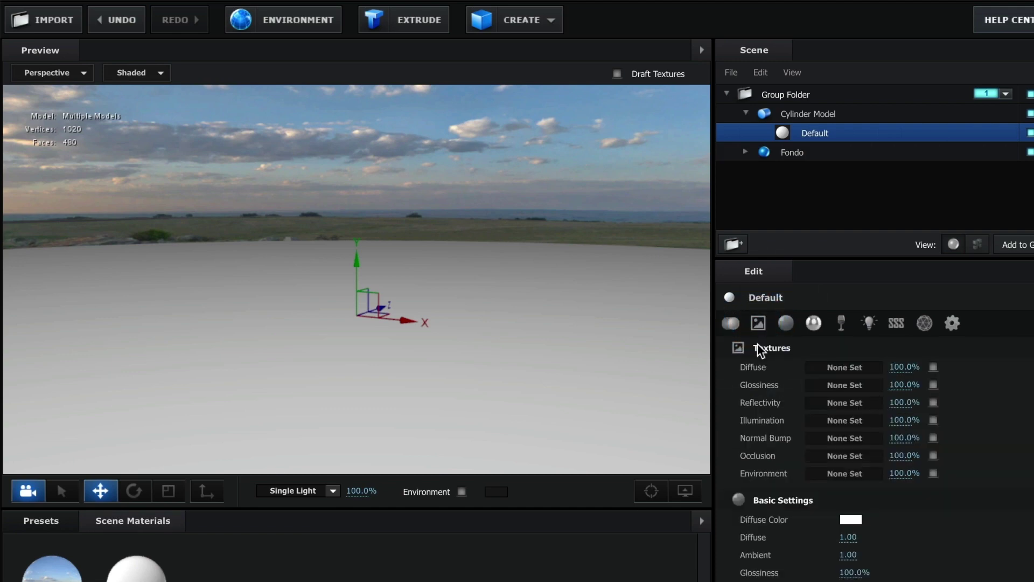
{"action": "left_click", "coordinate": [845, 367]}
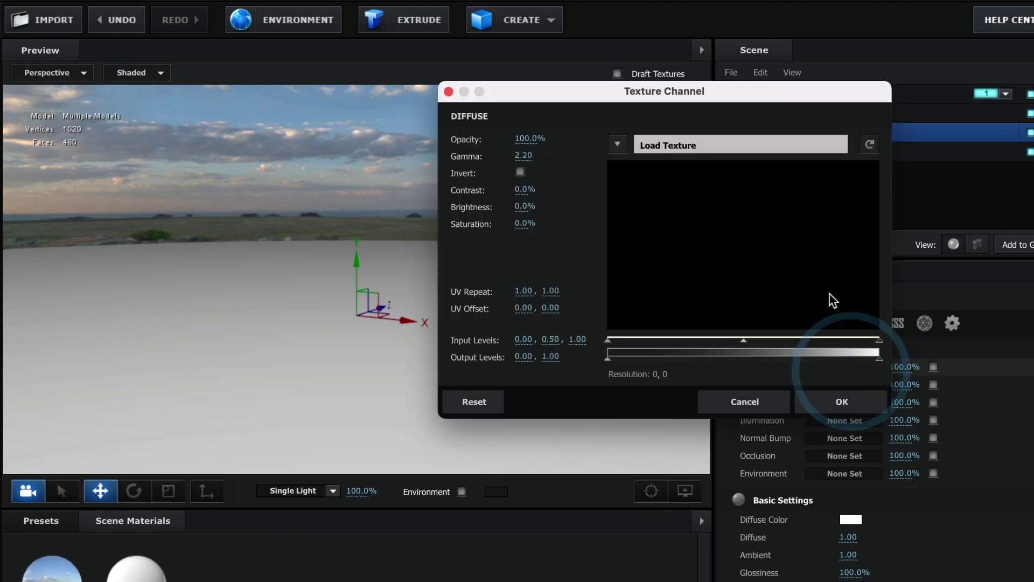
{"action": "left_click", "coordinate": [758, 151]}
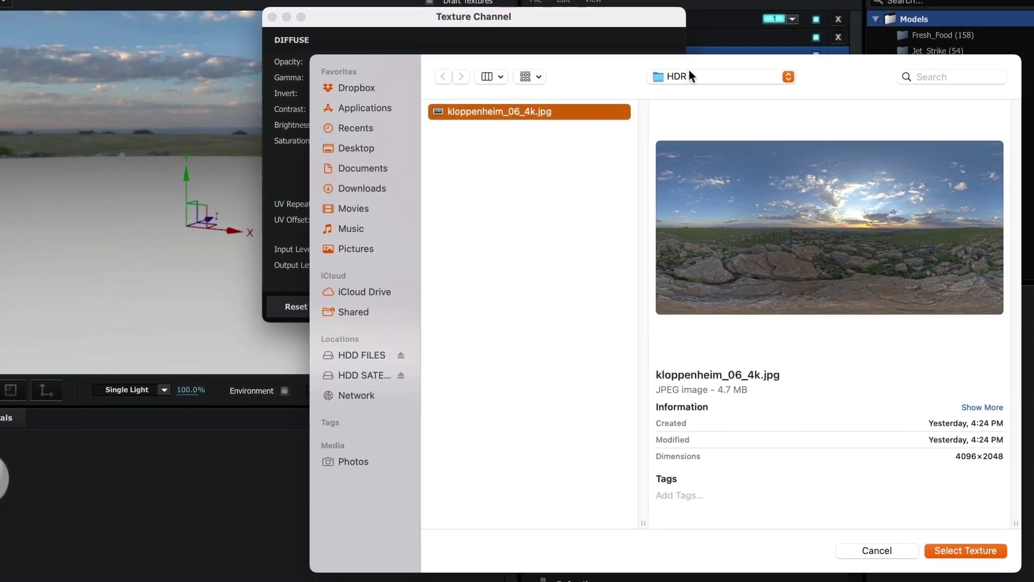
{"action": "left_click", "coordinate": [687, 78]}
{"action": "left_click", "coordinate": [687, 93]}
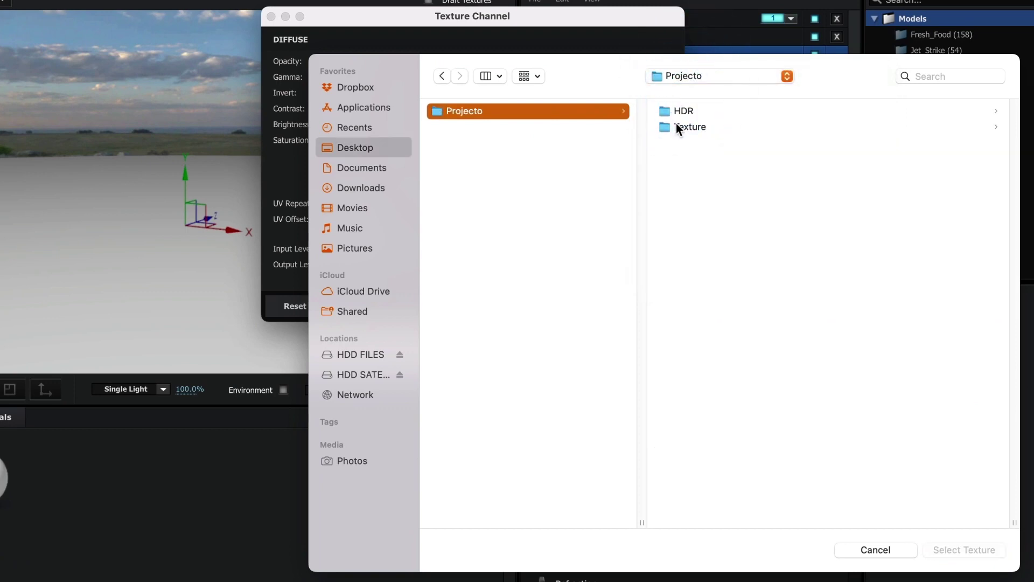
{"action": "left_click", "coordinate": [677, 125]}
{"action": "left_click", "coordinate": [704, 125]}
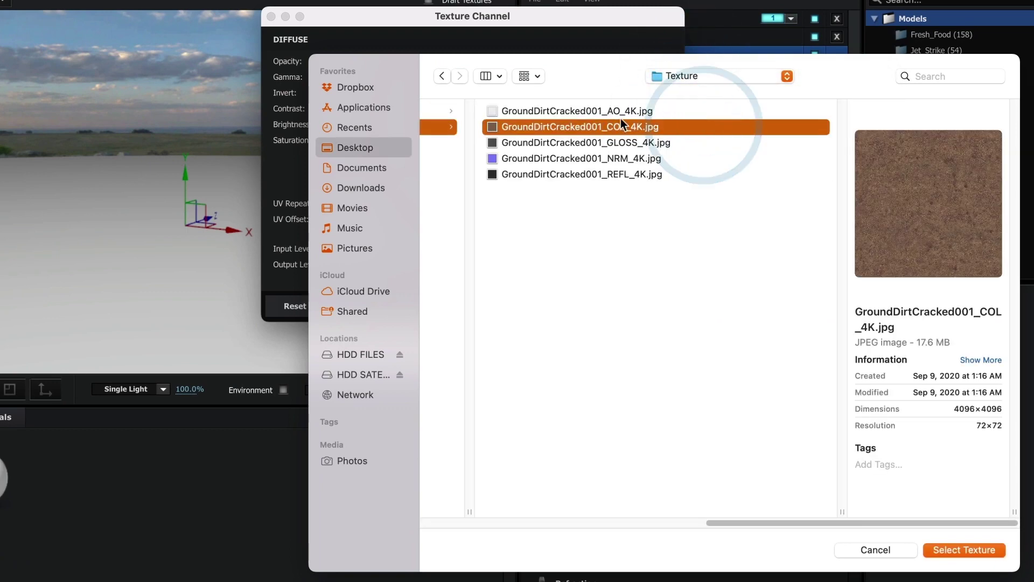
{"action": "left_click", "coordinate": [962, 549]}
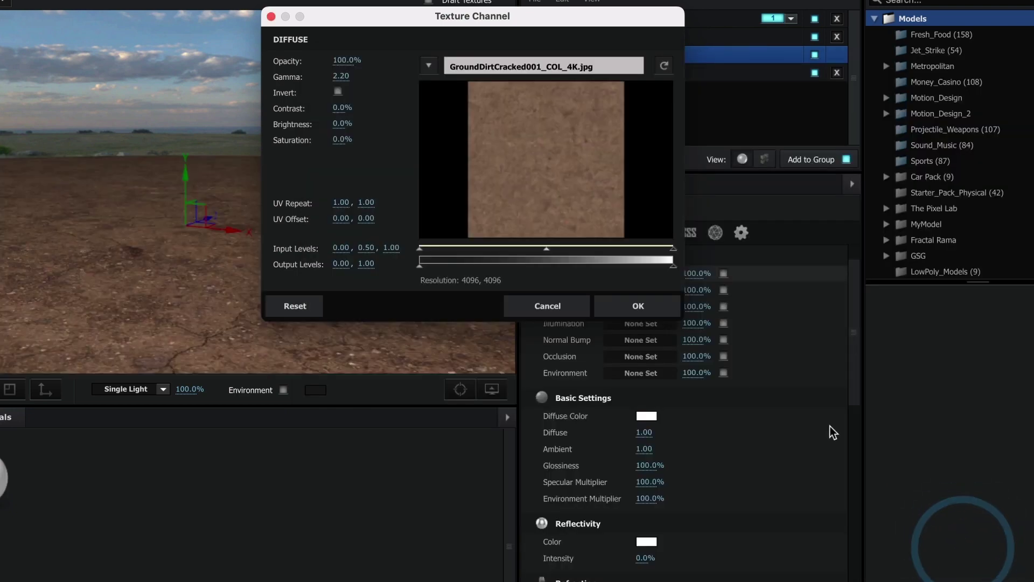
{"action": "left_click", "coordinate": [623, 307]}
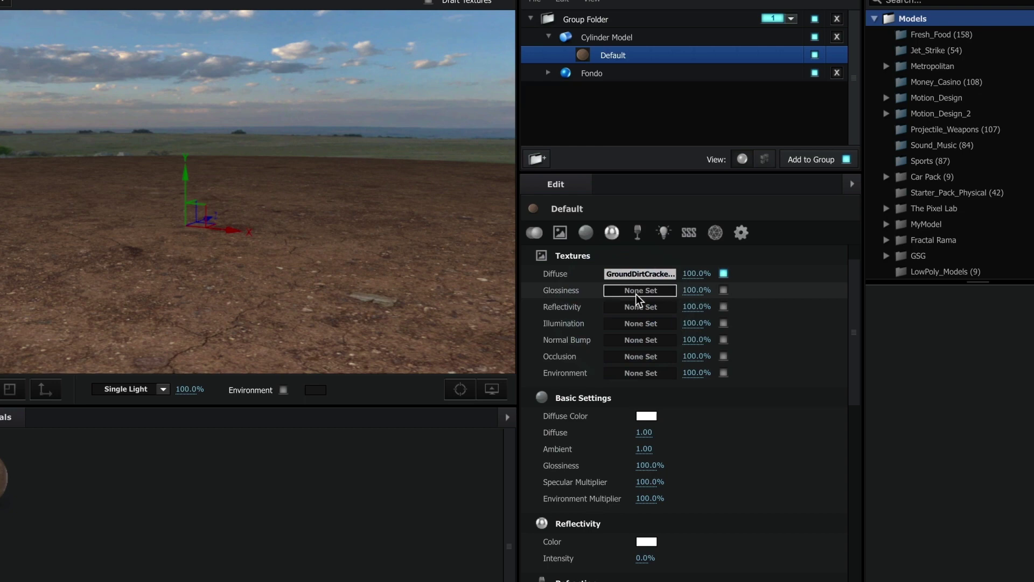
Step: Load the GroundDirtCracked001 GLOSS and REFL maps into the Glossiness and Reflectivity channels
{"action": "left_click", "coordinate": [635, 295]}
{"action": "left_click", "coordinate": [478, 70]}
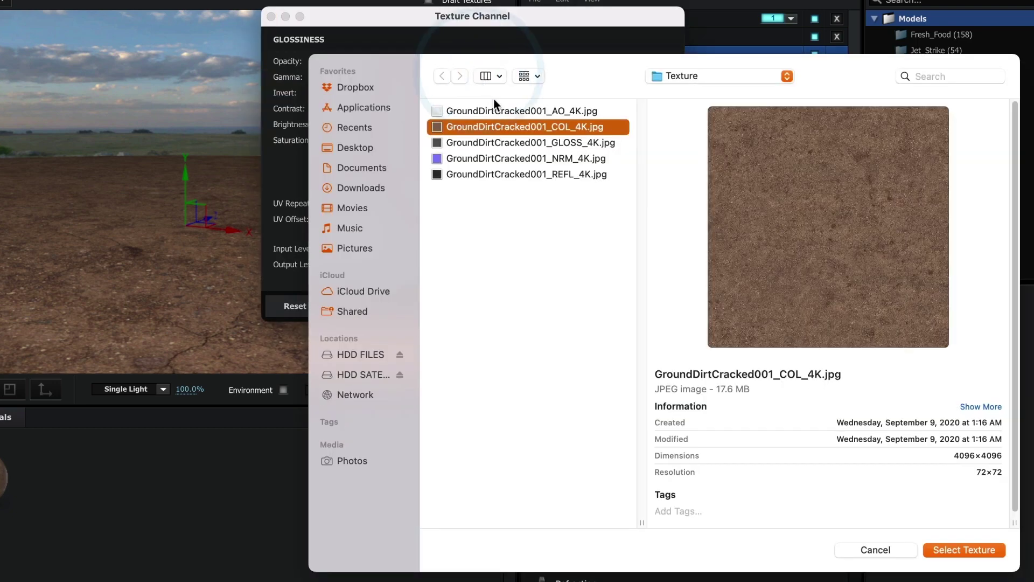
{"action": "left_click", "coordinate": [544, 143]}
{"action": "left_click", "coordinate": [951, 547]}
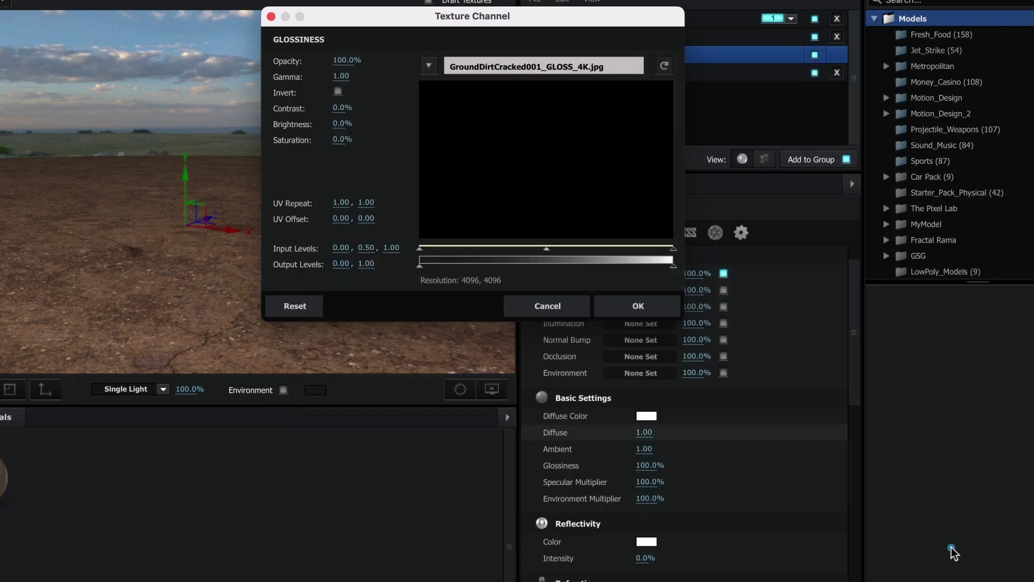
{"action": "left_click", "coordinate": [652, 303]}
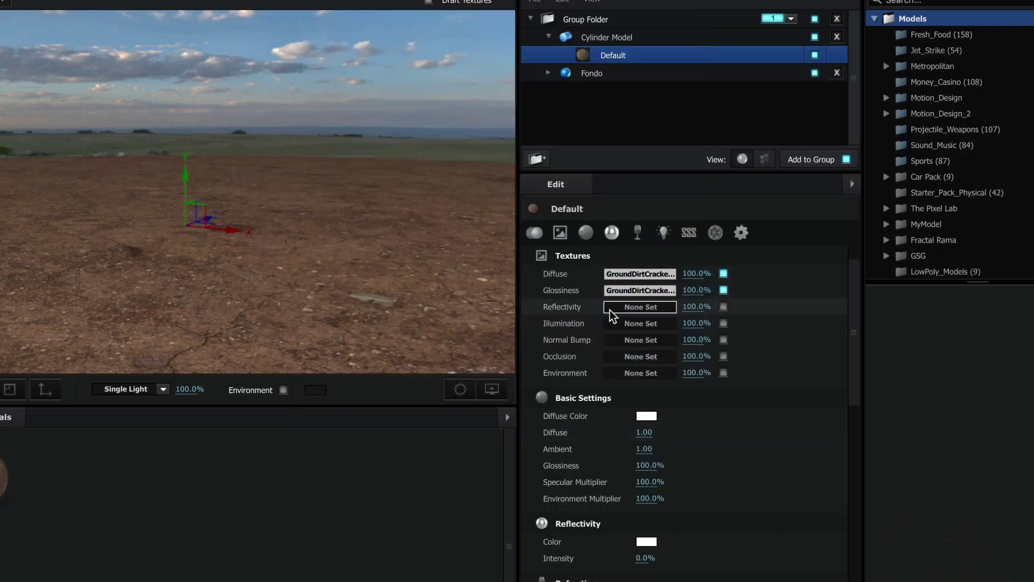
{"action": "left_click", "coordinate": [610, 308]}
{"action": "left_click", "coordinate": [570, 60]}
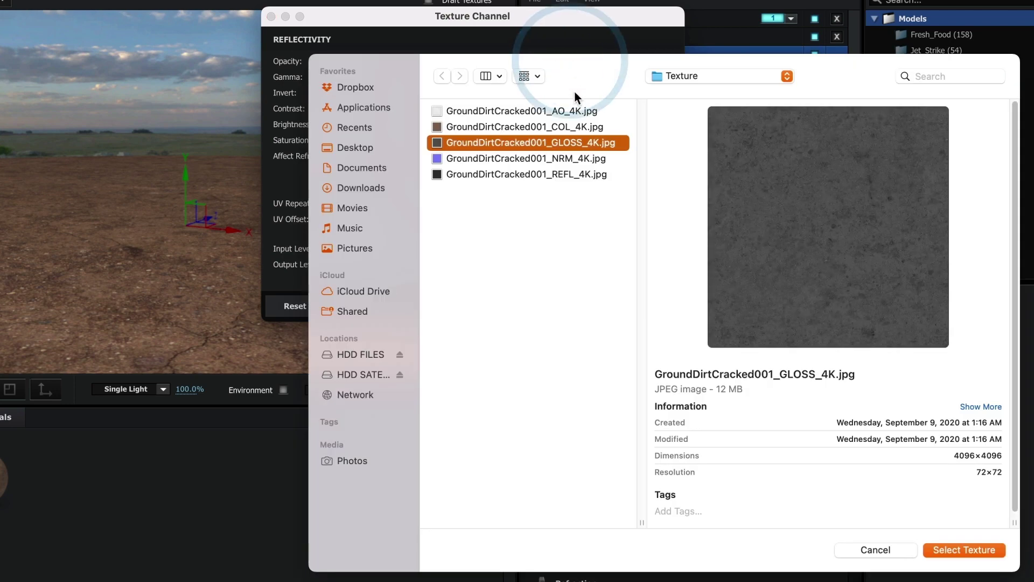
{"action": "left_click", "coordinate": [552, 175]}
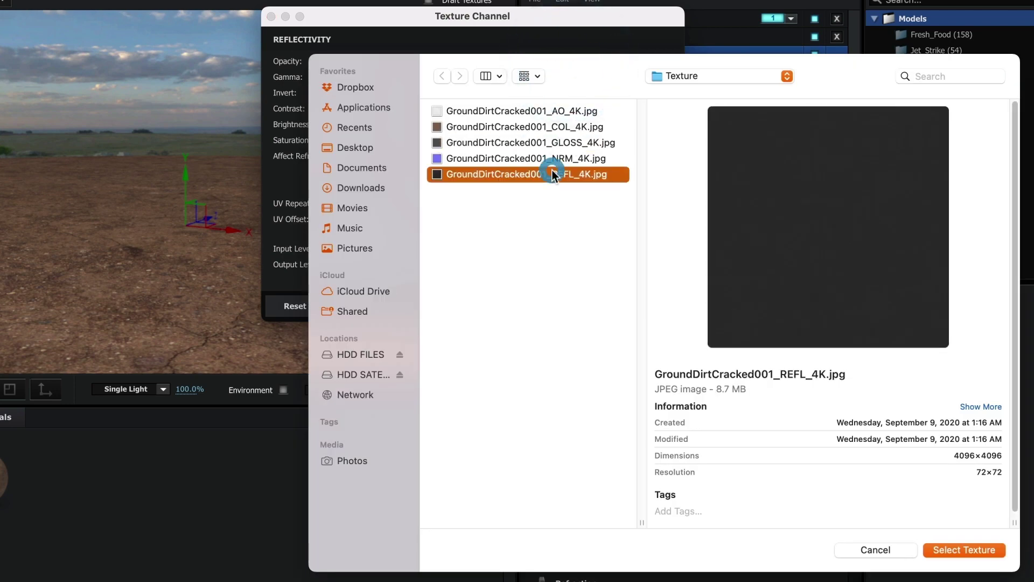
{"action": "left_click", "coordinate": [955, 548]}
{"action": "left_click", "coordinate": [657, 312]}
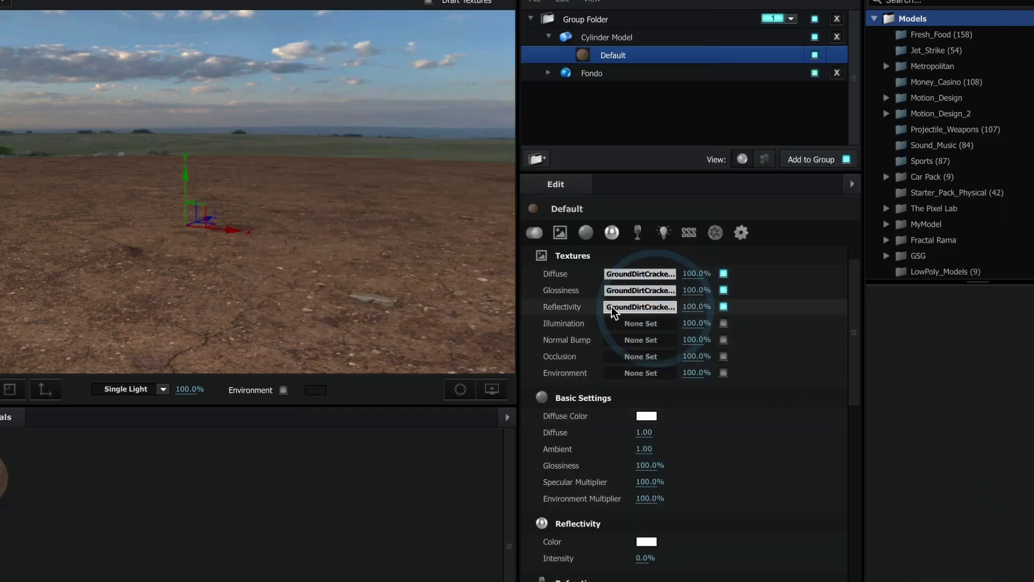
Step: Load the GroundDirtCracked001 NRM and AO maps into the Normal Bump and Occlusion channels
{"action": "left_click", "coordinate": [634, 340]}
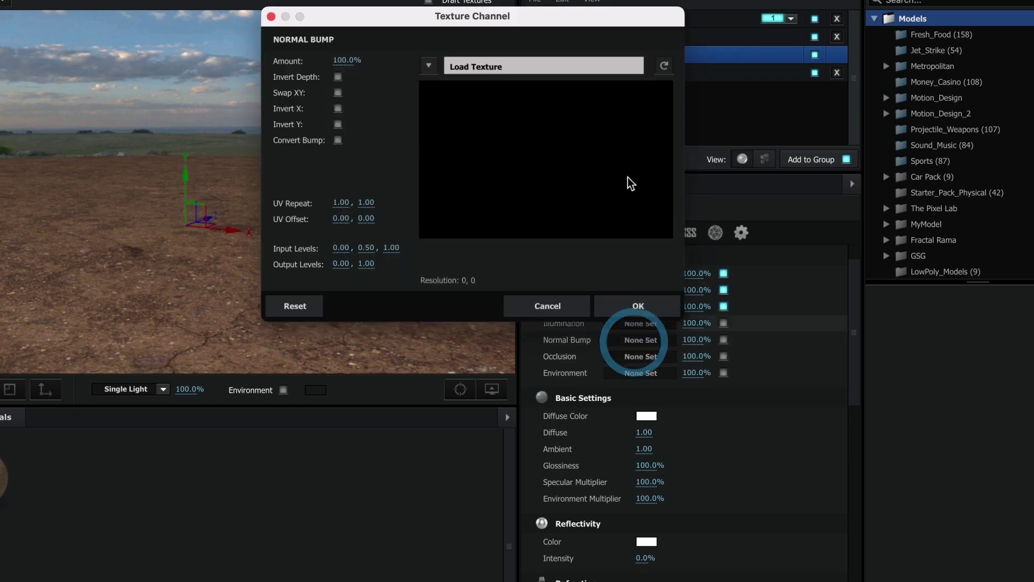
{"action": "left_click", "coordinate": [591, 73]}
{"action": "left_click", "coordinate": [554, 157]}
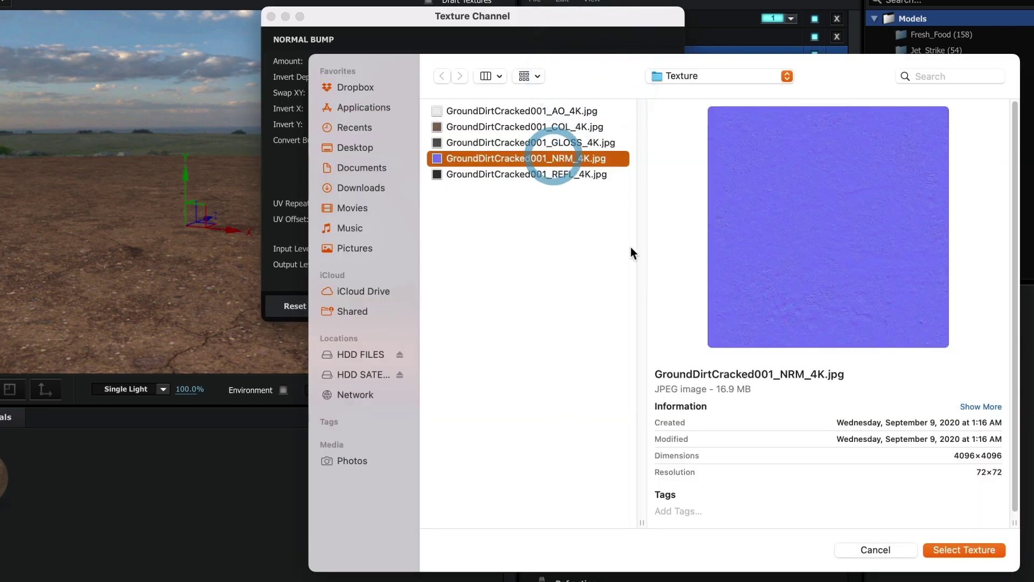
{"action": "left_click", "coordinate": [965, 551]}
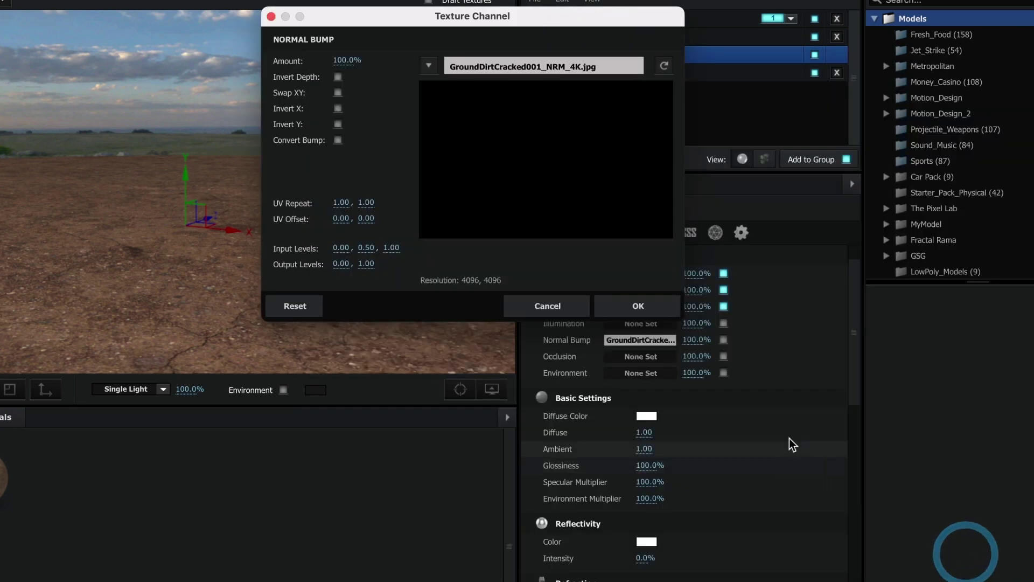
{"action": "left_click", "coordinate": [653, 309]}
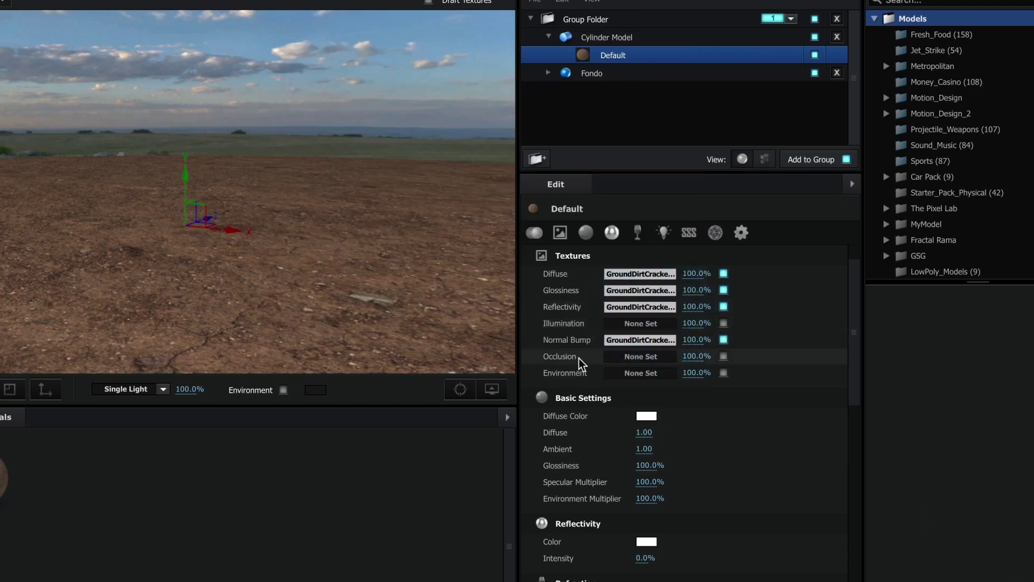
{"action": "left_click", "coordinate": [639, 357]}
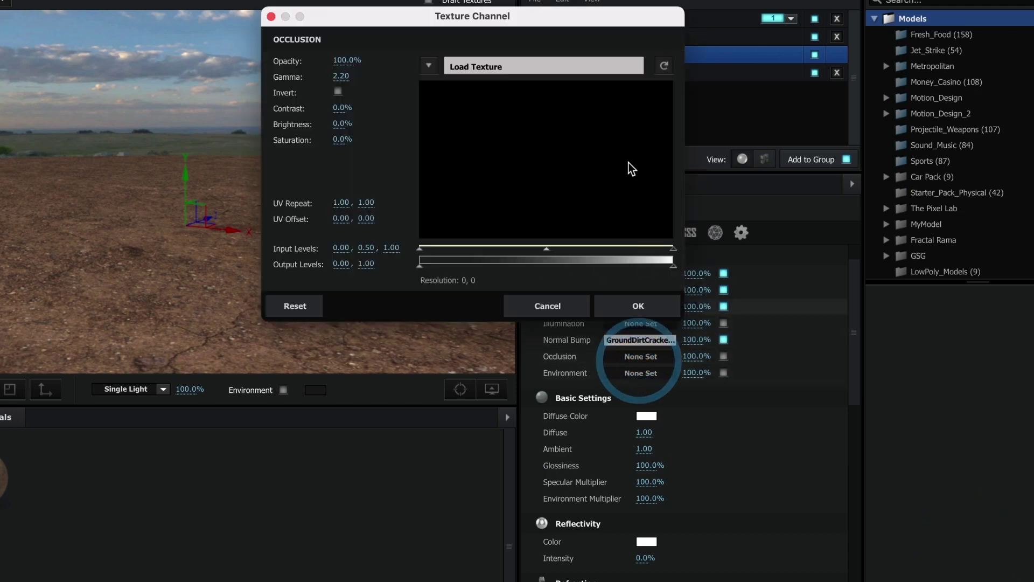
{"action": "left_click", "coordinate": [589, 70]}
{"action": "left_click", "coordinate": [523, 110]}
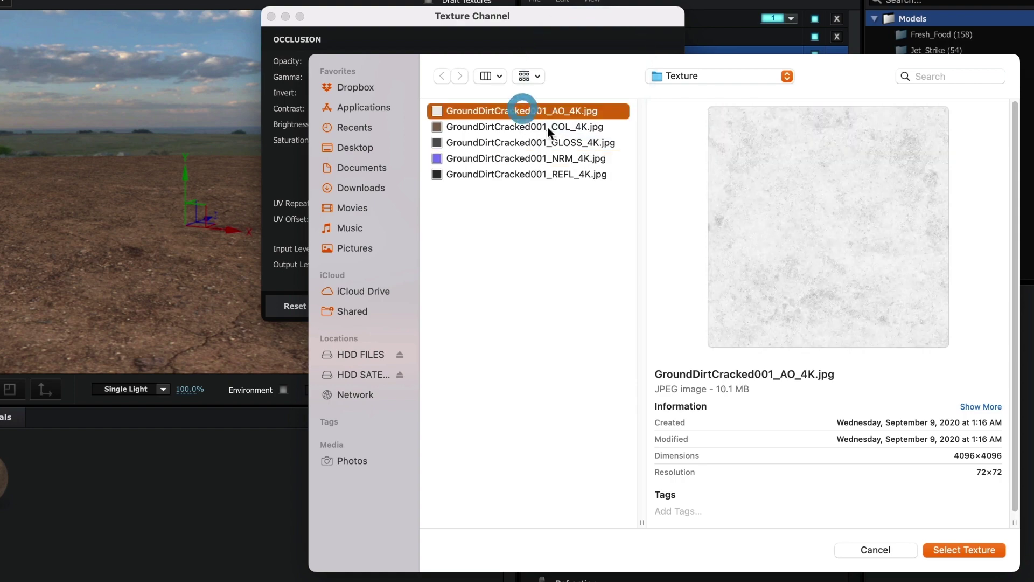
{"action": "left_click", "coordinate": [969, 550]}
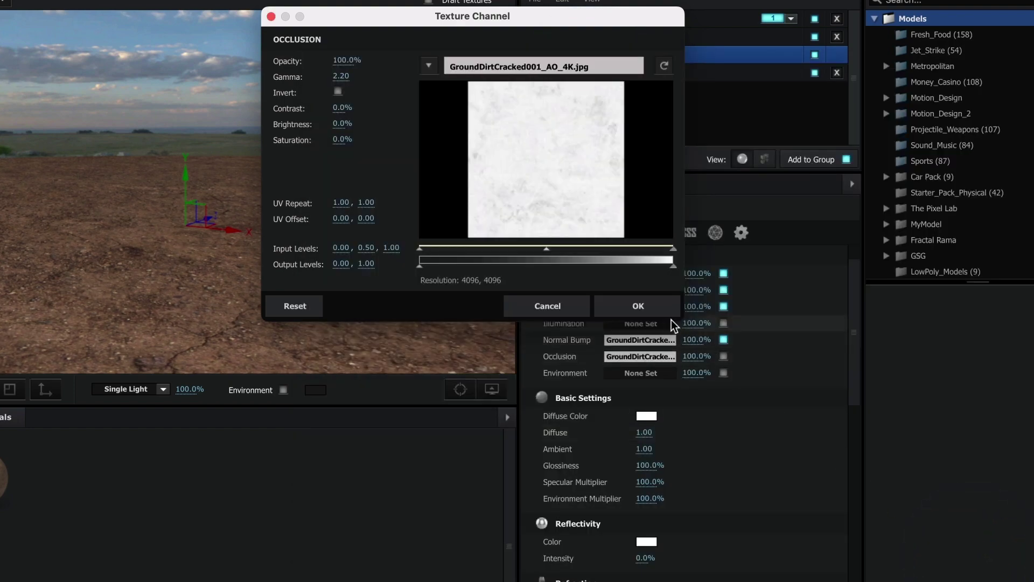
{"action": "left_click", "coordinate": [636, 301]}
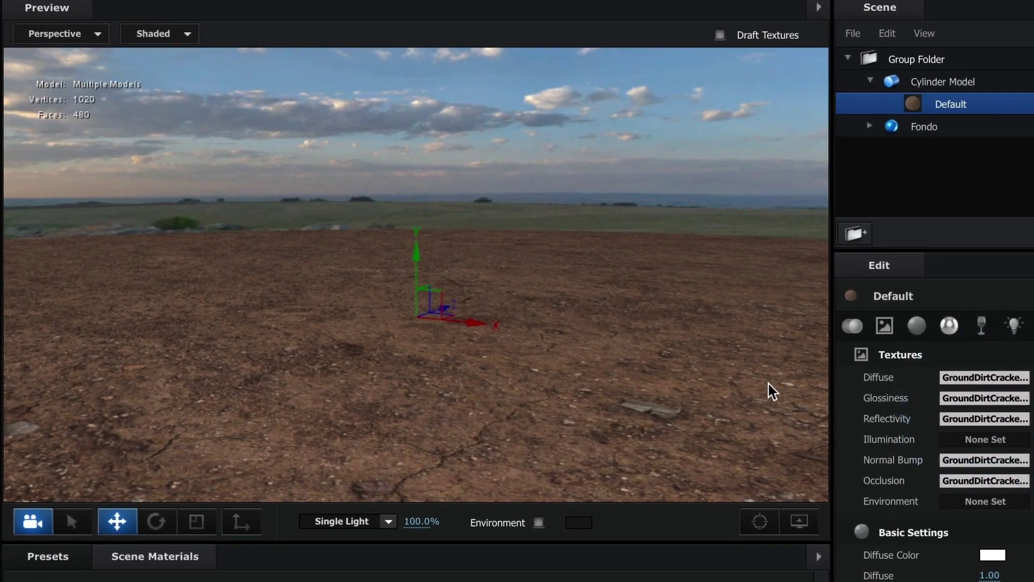
Step: Select the Cylinder Model and set its linked Transform scale to 200%
{"action": "mouse_move", "coordinate": [681, 388]}
{"action": "left_mouse_down"}
{"action": "mouse_move", "coordinate": [600, 387]}
{"action": "mouse_move", "coordinate": [694, 388]}
{"action": "left_mouse_up"}
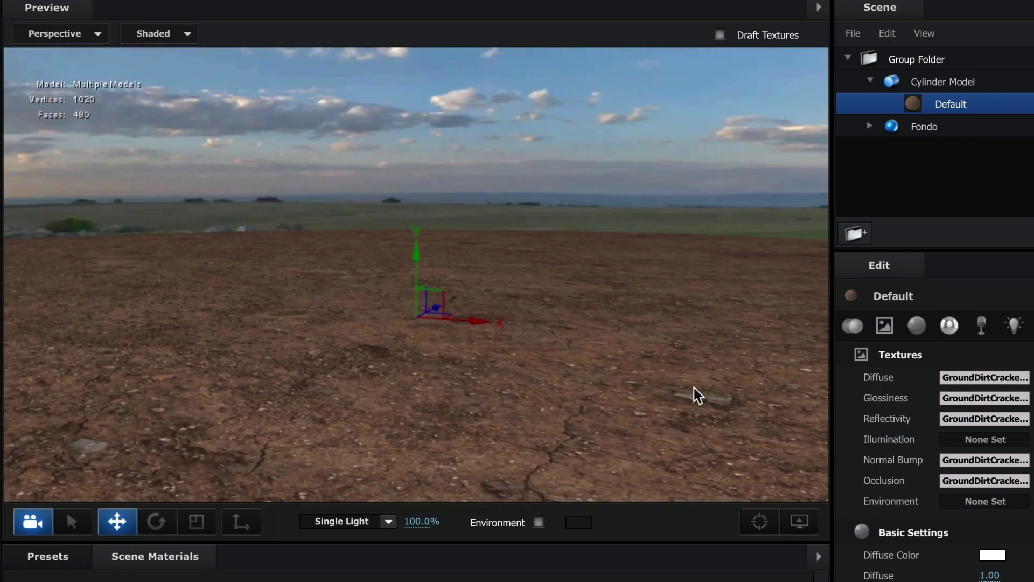
{"action": "left_click", "coordinate": [694, 388]}
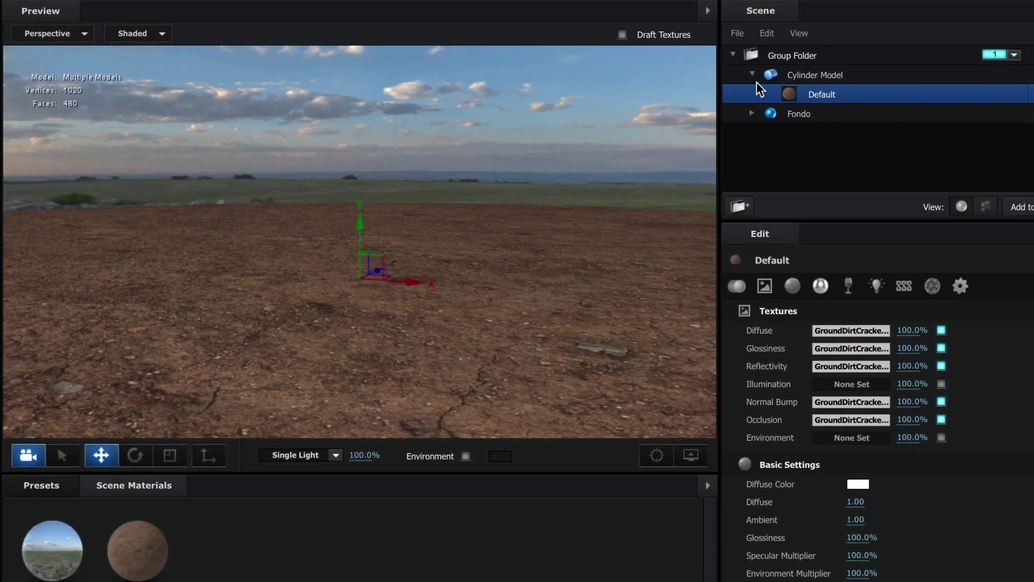
{"action": "left_click", "coordinate": [753, 75]}
{"action": "left_click", "coordinate": [797, 75]}
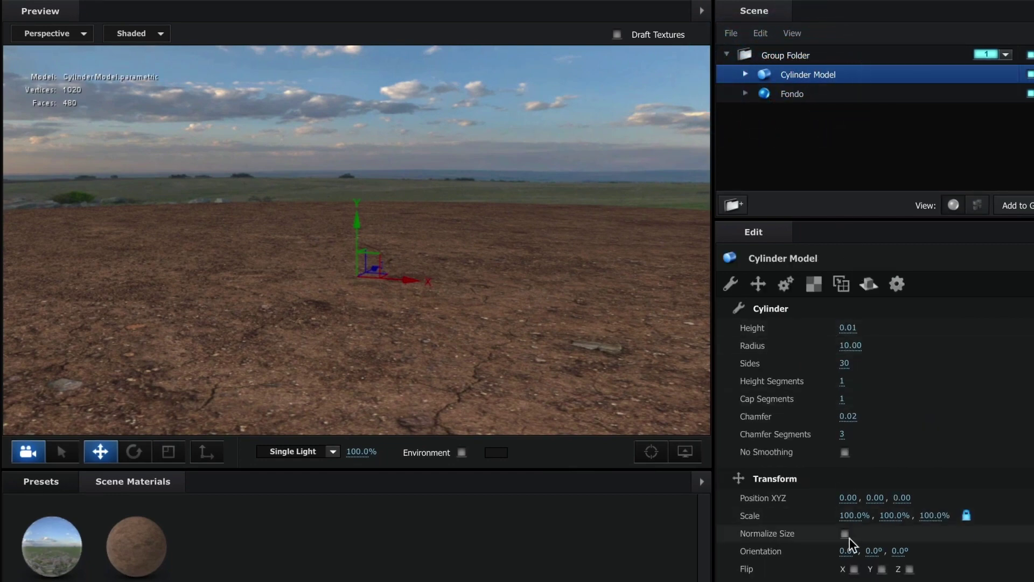
{"action": "left_click", "coordinate": [851, 515]}
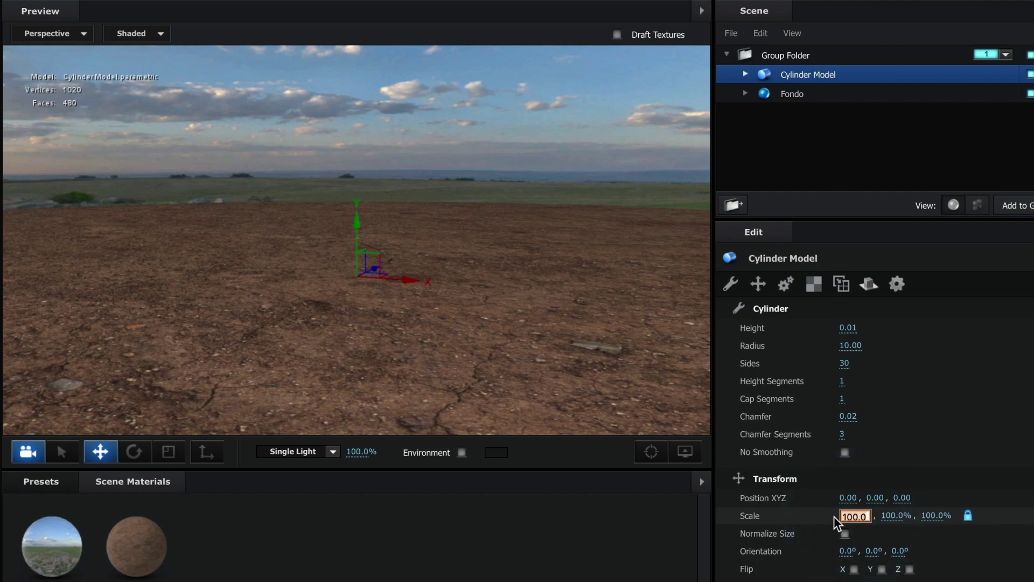
{"action": "type", "text": "200"}
{"action": "key", "text": "Return"}
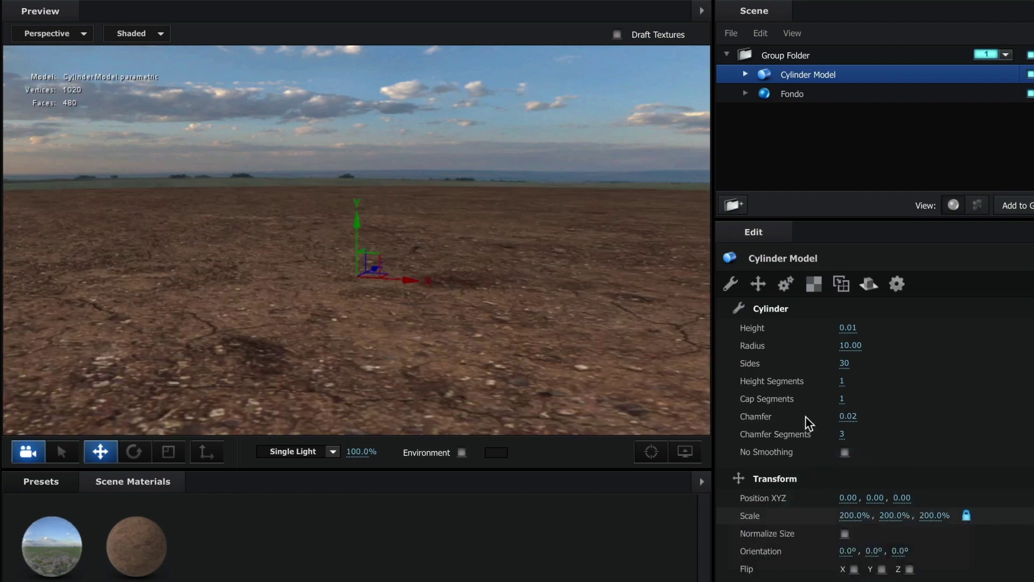
{"action": "mouse_move", "coordinate": [588, 303]}
{"action": "left_mouse_down"}
{"action": "mouse_move", "coordinate": [555, 308]}
{"action": "mouse_move", "coordinate": [589, 303]}
{"action": "left_mouse_up"}
{"action": "left_click", "coordinate": [586, 297]}
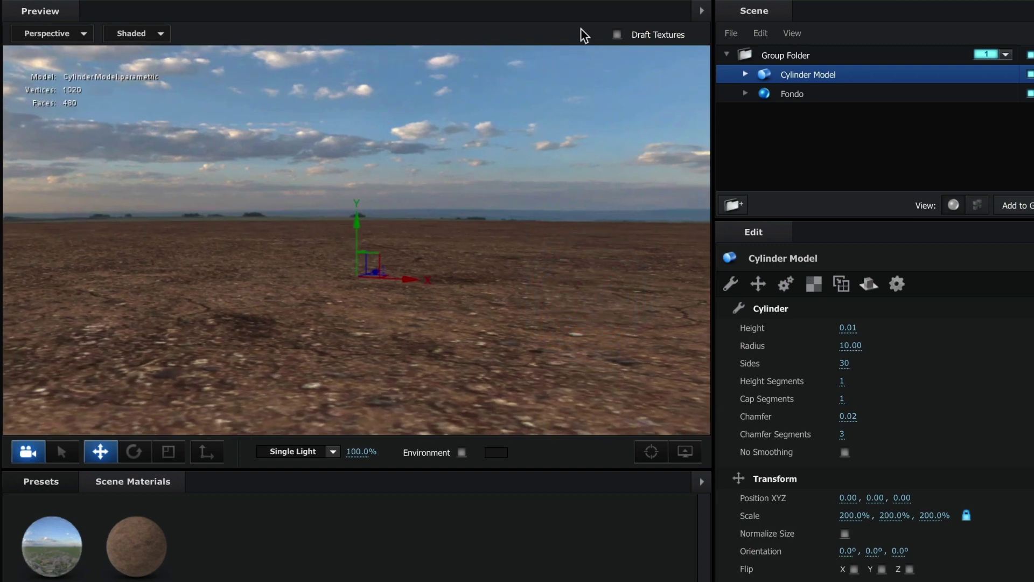
Step: Rename the Cylinder Model in the Scene panel to 'Piso'
{"action": "right_click", "coordinate": [802, 75]}
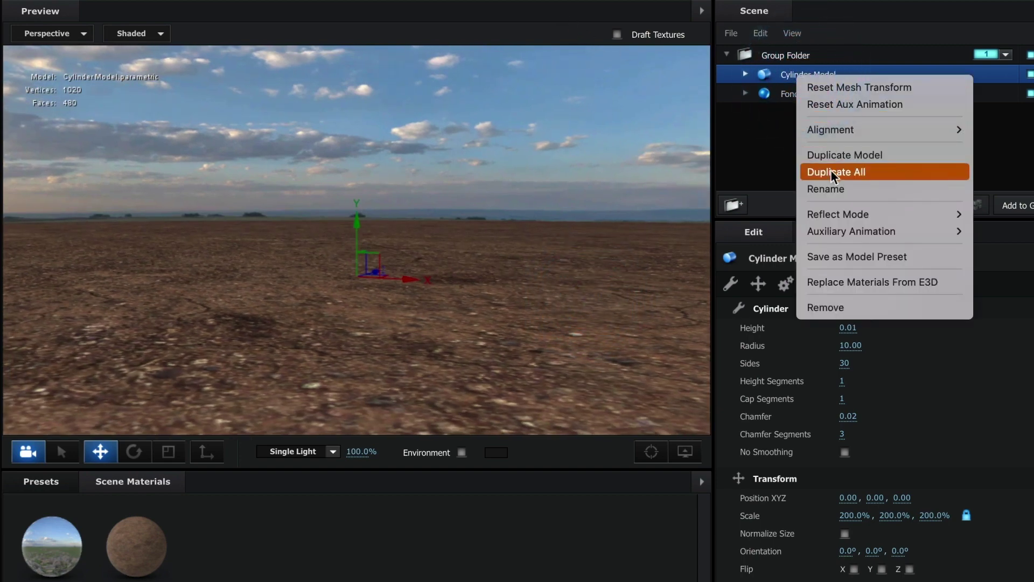
{"action": "left_click", "coordinate": [832, 189]}
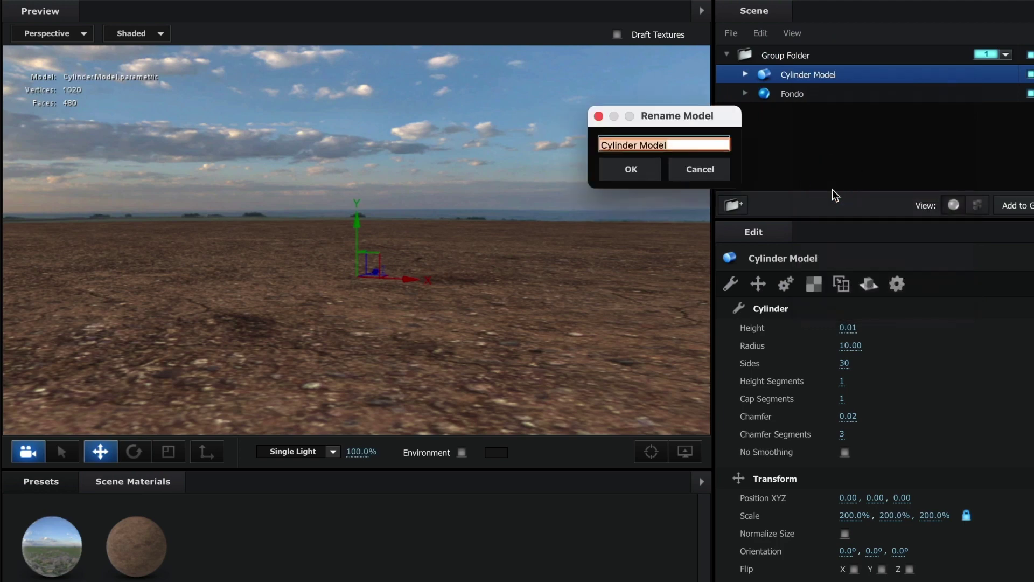
{"action": "type", "text": "Piso"}
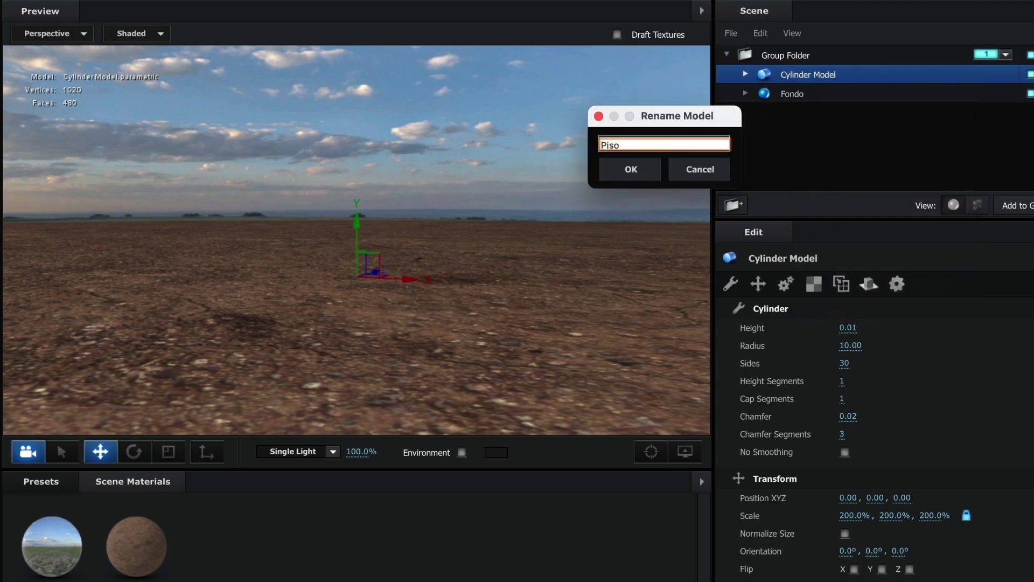
{"action": "left_click", "coordinate": [644, 163]}
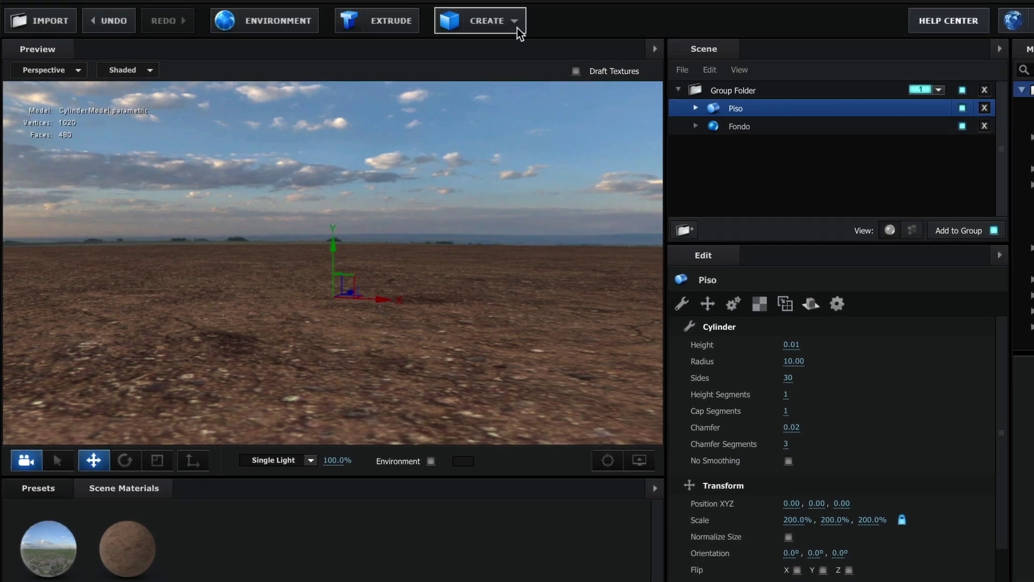
Step: Add a sphere primitive and set its Alignment to Bottom so it rests on the ground
{"action": "left_click", "coordinate": [516, 27]}
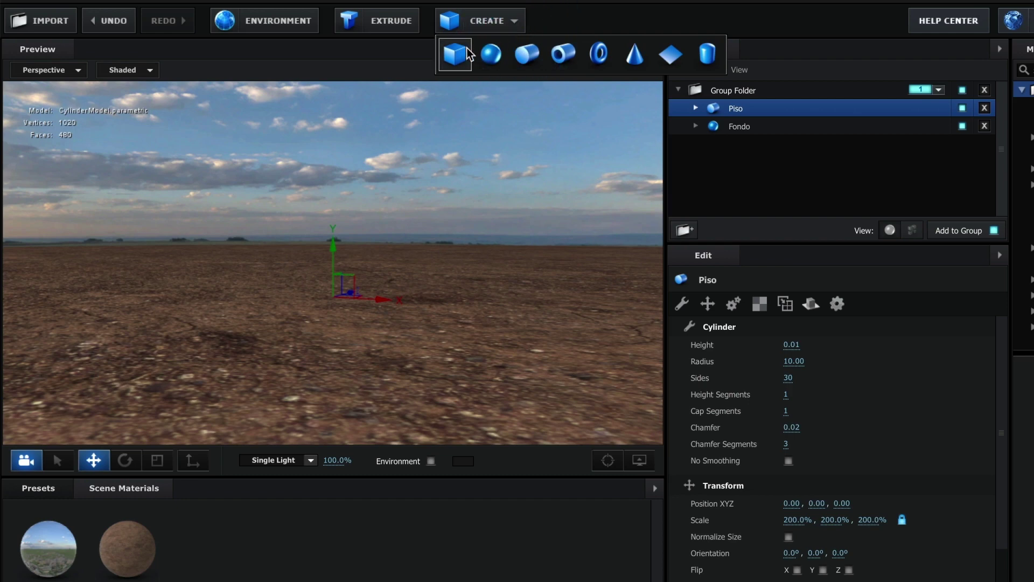
{"action": "left_click", "coordinate": [491, 56]}
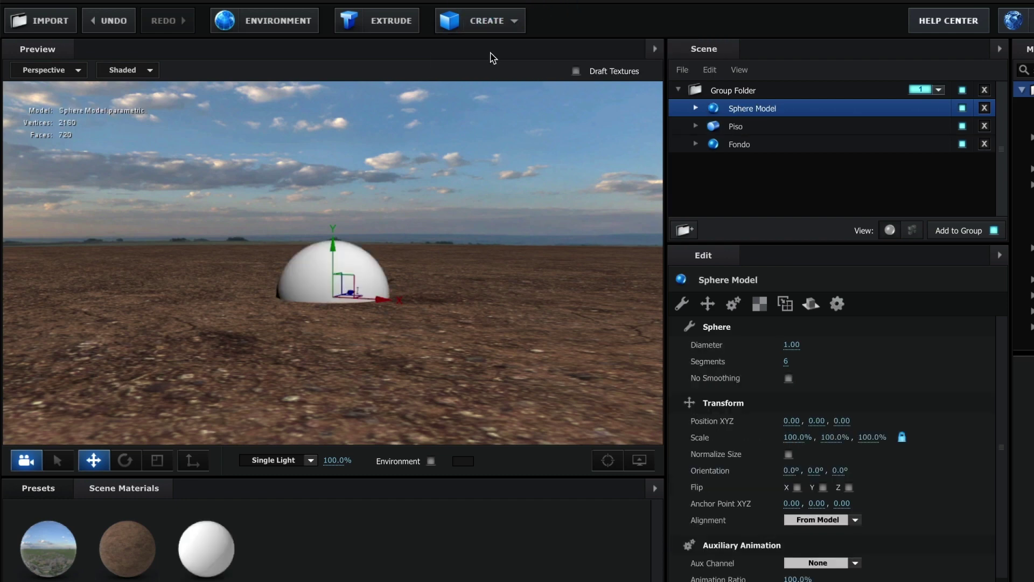
{"action": "left_click_drag", "start_coordinate": [453, 269], "coordinate": [422, 289]}
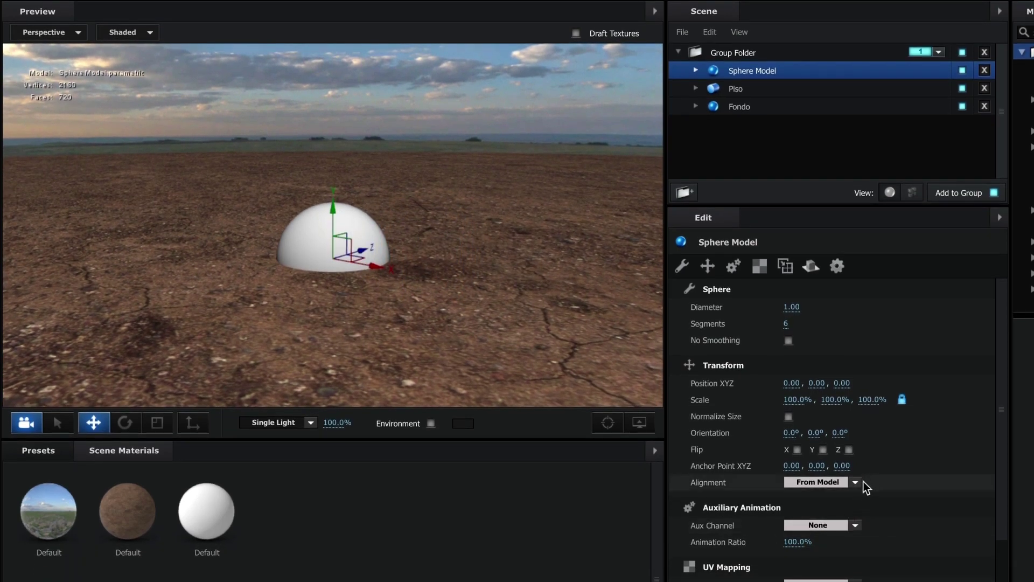
{"action": "left_click", "coordinate": [858, 482]}
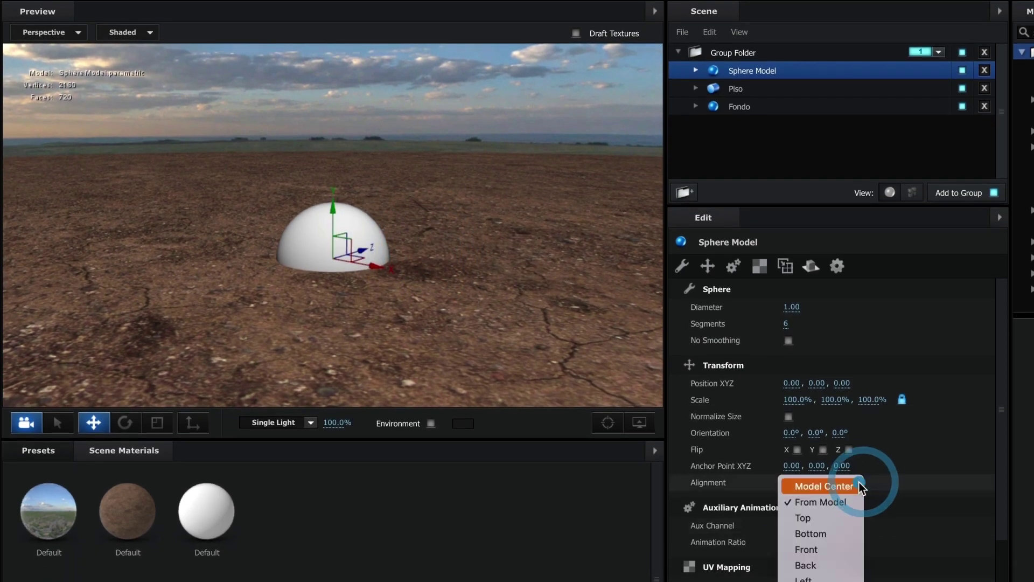
{"action": "left_click", "coordinate": [842, 534]}
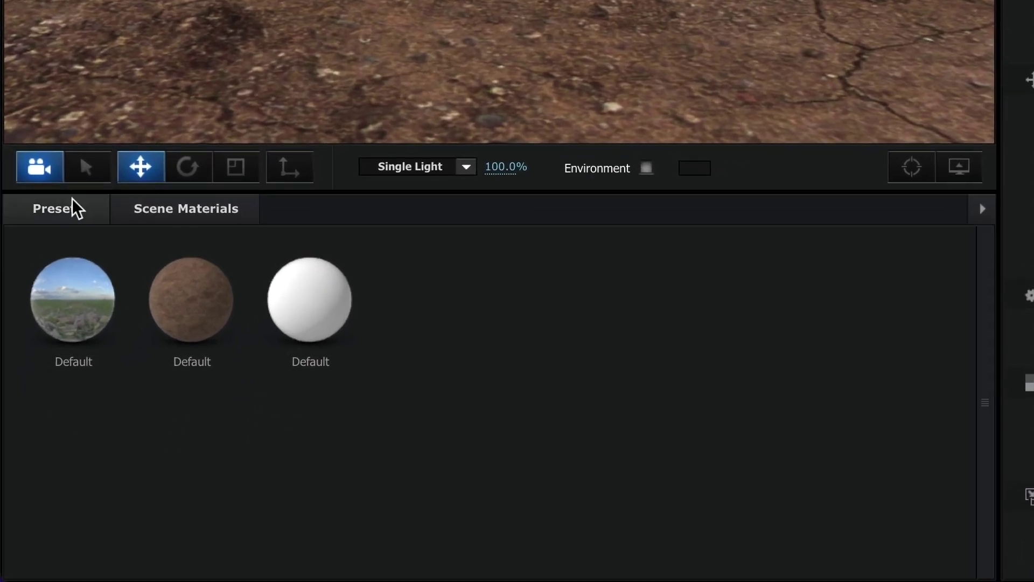
Step: Apply the Chrome preset from Presets > Materials > Physical to the sphere
{"action": "left_click", "coordinate": [72, 199]}
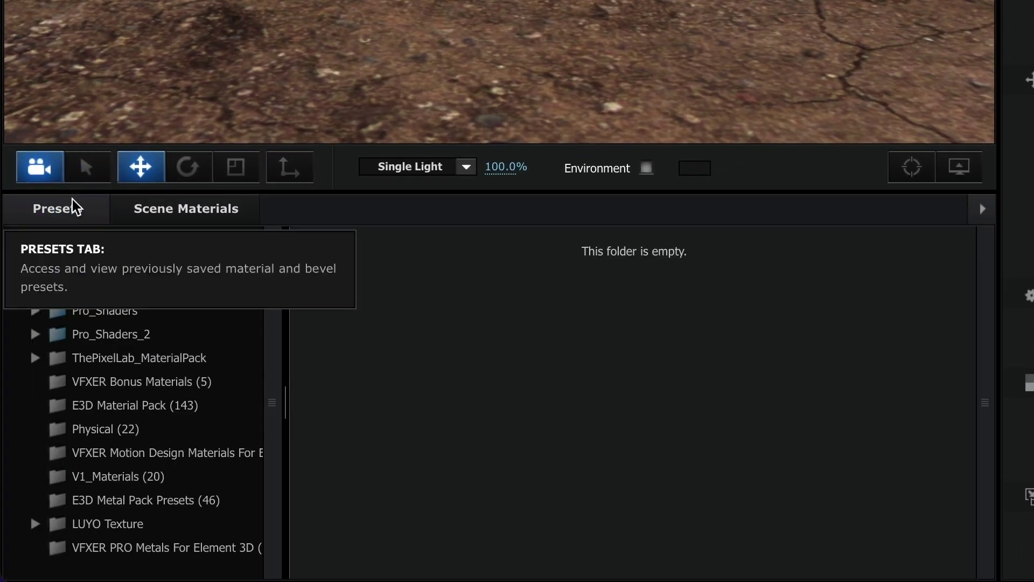
{"action": "left_click", "coordinate": [126, 428]}
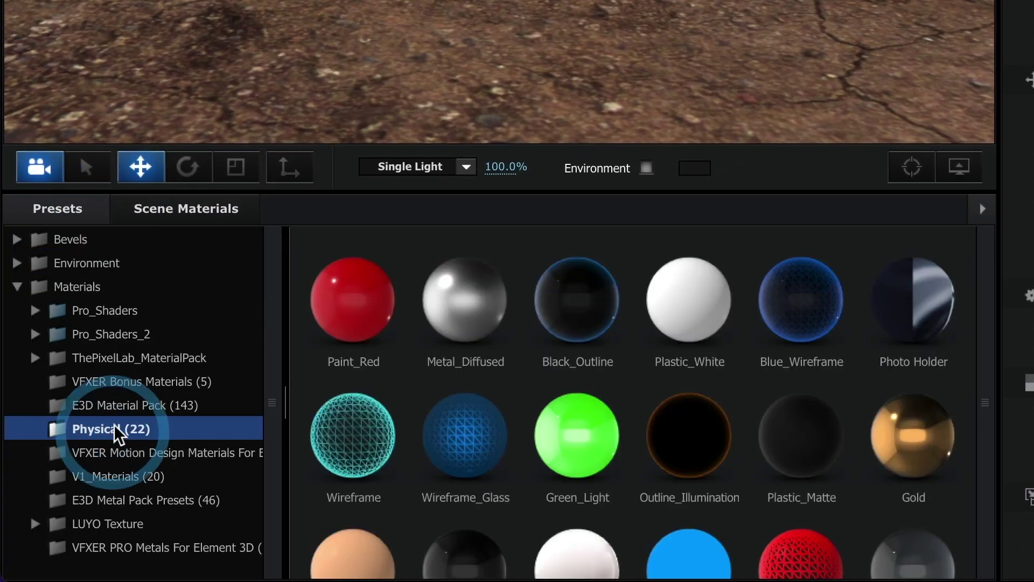
{"action": "left_click_drag", "start_coordinate": [986, 339], "coordinate": [985, 467]}
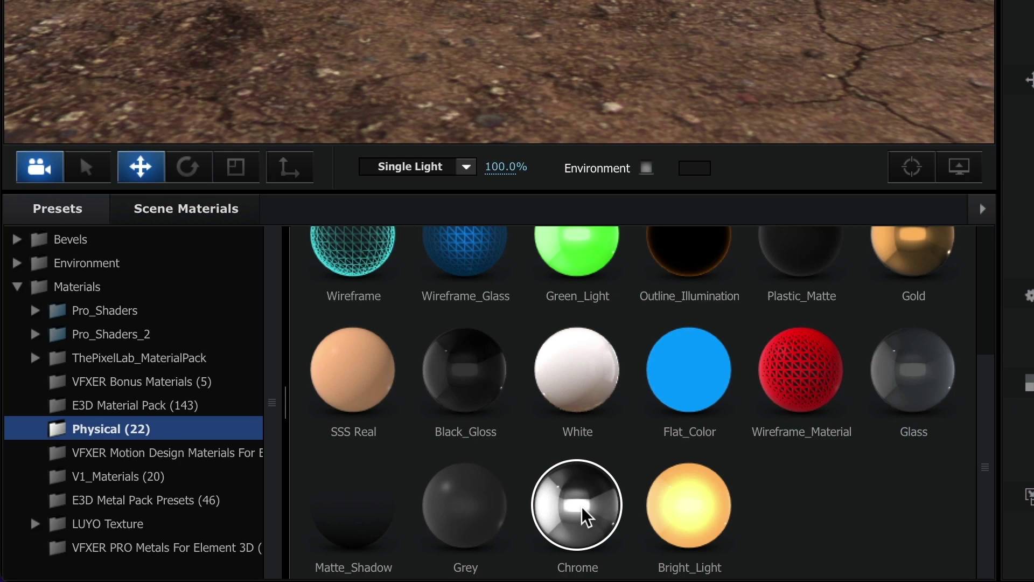
{"action": "mouse_move", "coordinate": [586, 518]}
{"action": "left_mouse_down"}
{"action": "mouse_move", "coordinate": [394, 302]}
{"action": "mouse_move", "coordinate": [526, 311]}
{"action": "mouse_move", "coordinate": [486, 286]}
{"action": "left_mouse_up"}
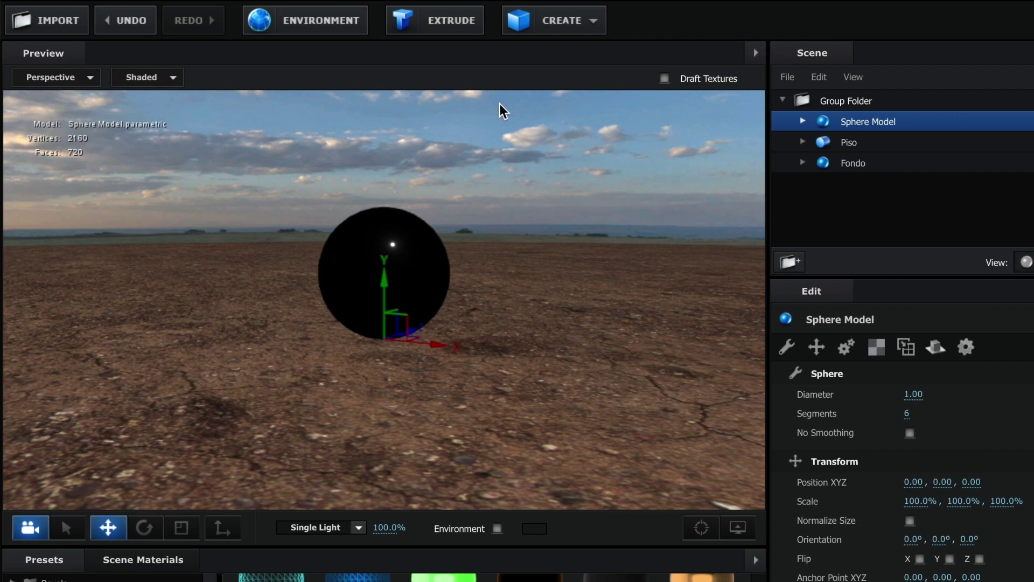
Step: Set the scene environment image to kloppenheim_06_4k.jpg from the Projects > HDR folder
{"action": "left_click", "coordinate": [344, 24]}
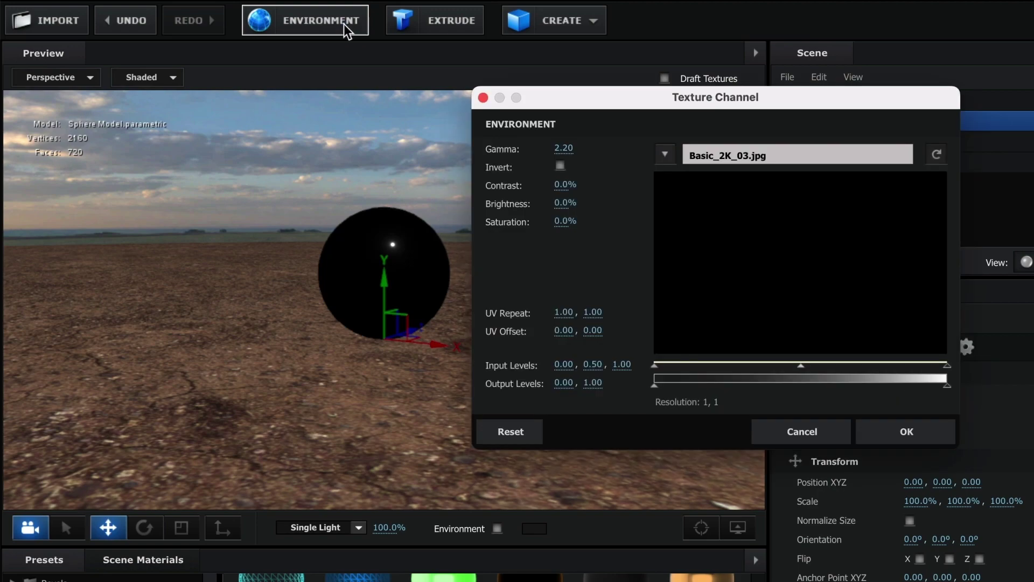
{"action": "left_click", "coordinate": [778, 162]}
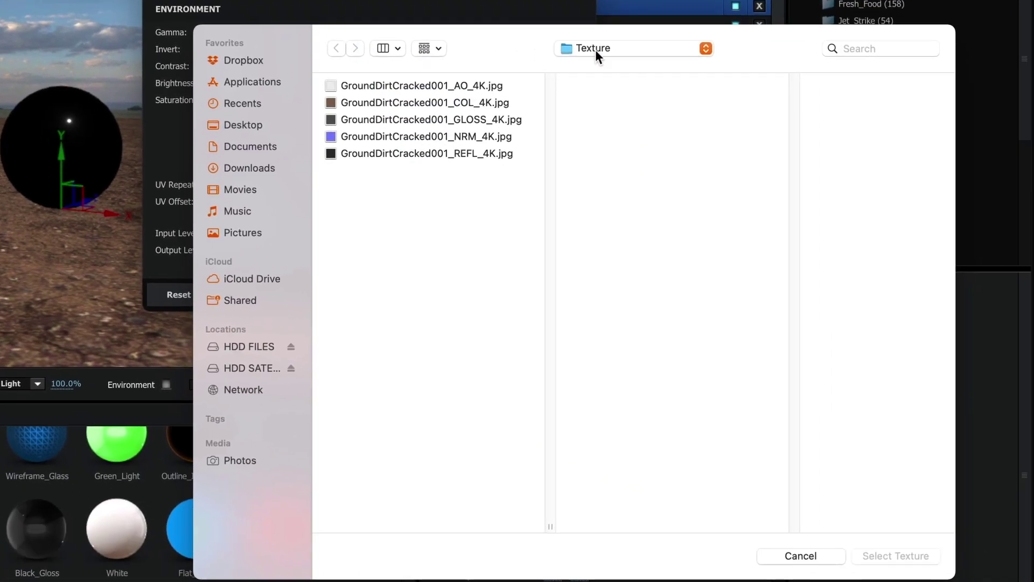
{"action": "left_click", "coordinate": [595, 50]}
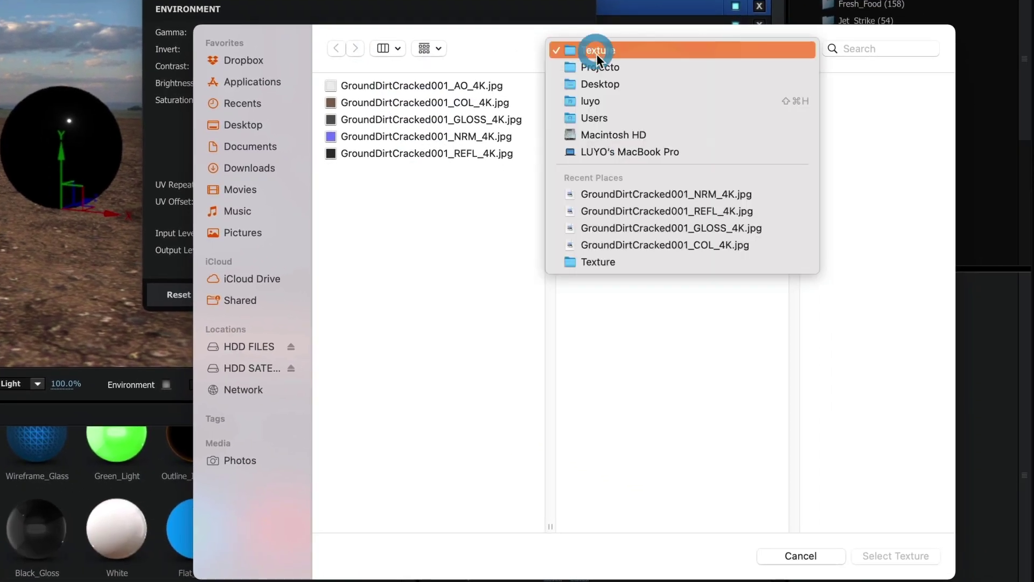
{"action": "left_click", "coordinate": [602, 65]}
{"action": "left_click", "coordinate": [604, 82]}
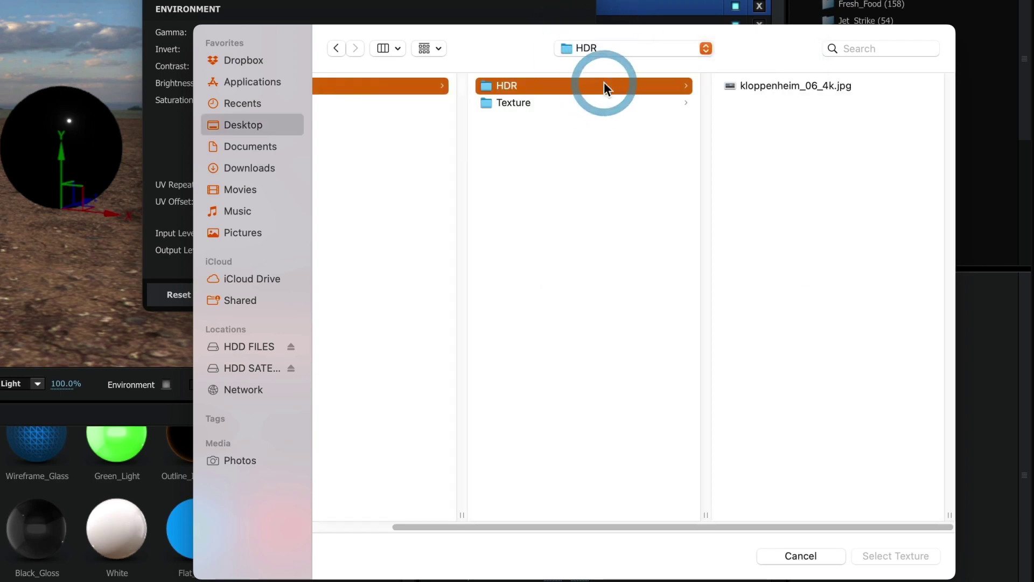
{"action": "left_click", "coordinate": [770, 85]}
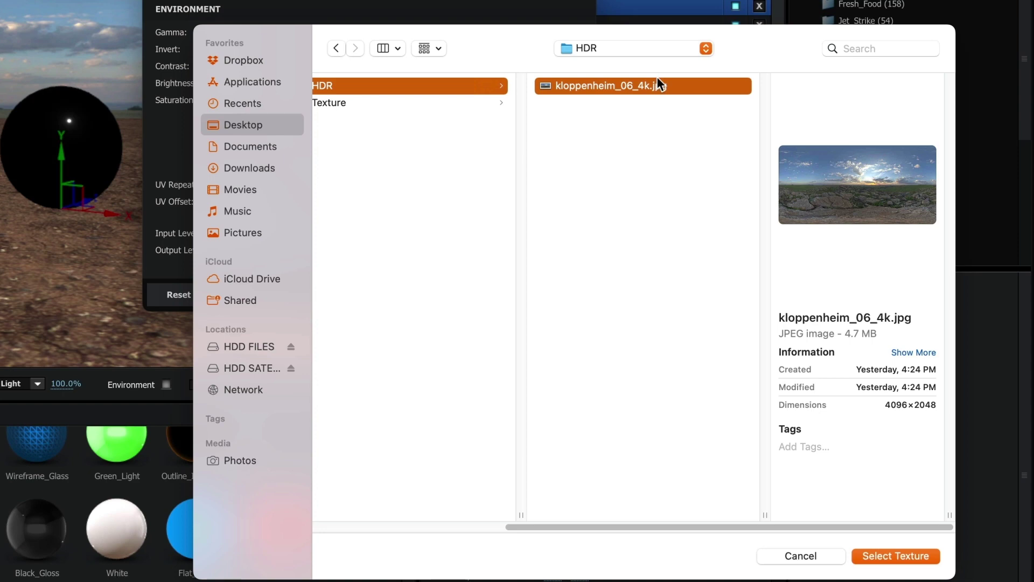
{"action": "left_click", "coordinate": [911, 555]}
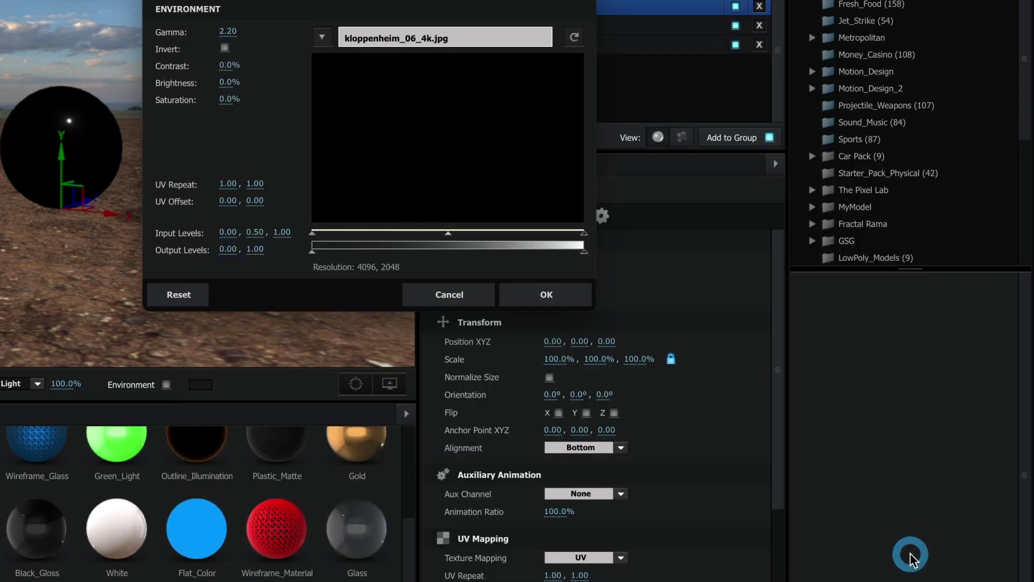
{"action": "left_click", "coordinate": [542, 297]}
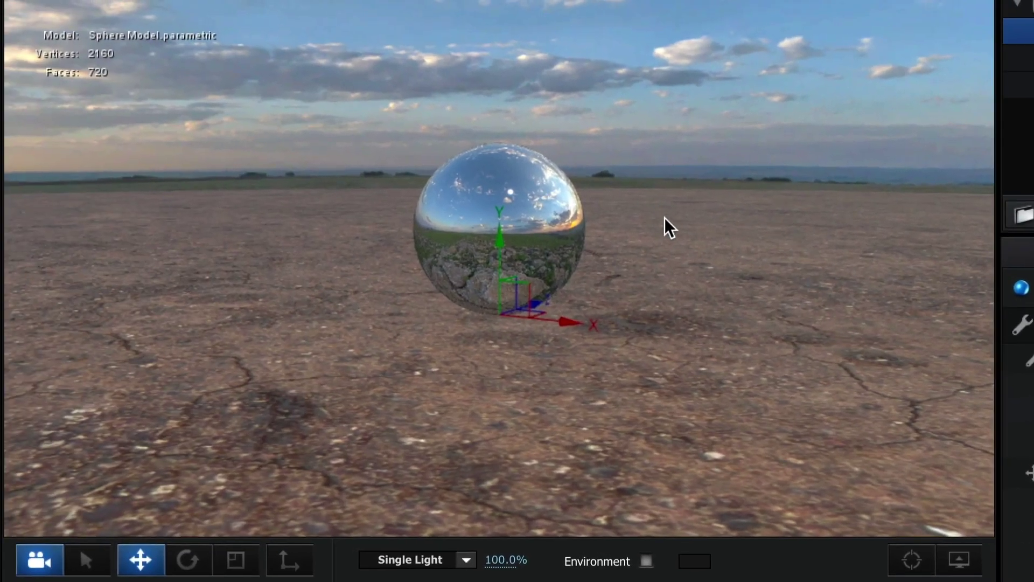
Step: Orbit and zoom the preview camera in close on the chrome sphere against the sky
{"action": "mouse_move", "coordinate": [670, 226]}
{"action": "left_mouse_down"}
{"action": "mouse_move", "coordinate": [461, 226]}
{"action": "mouse_move", "coordinate": [1031, 233]}
{"action": "left_mouse_up"}
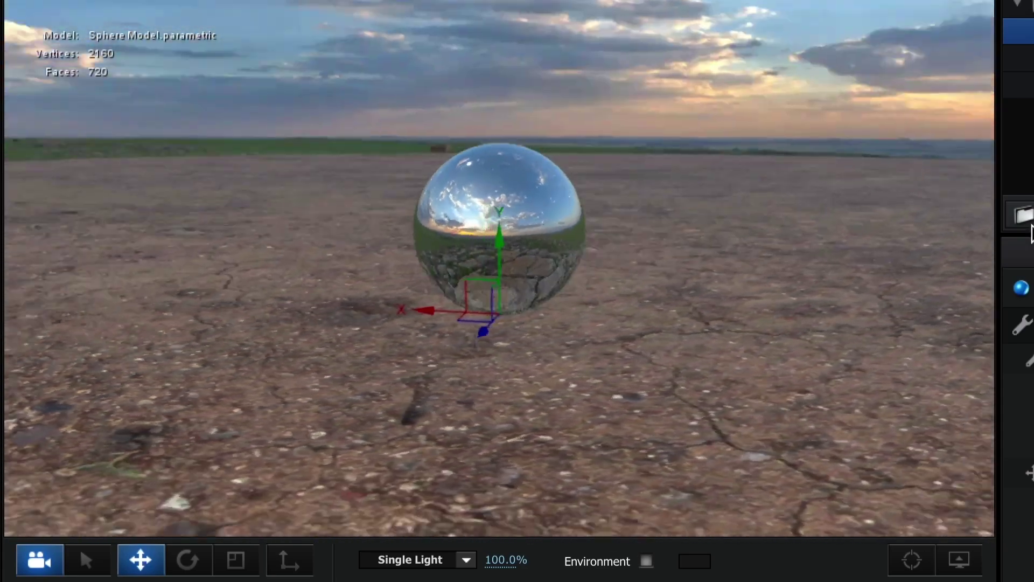
{"action": "left_click_drag", "start_coordinate": [1031, 233], "coordinate": [709, 234]}
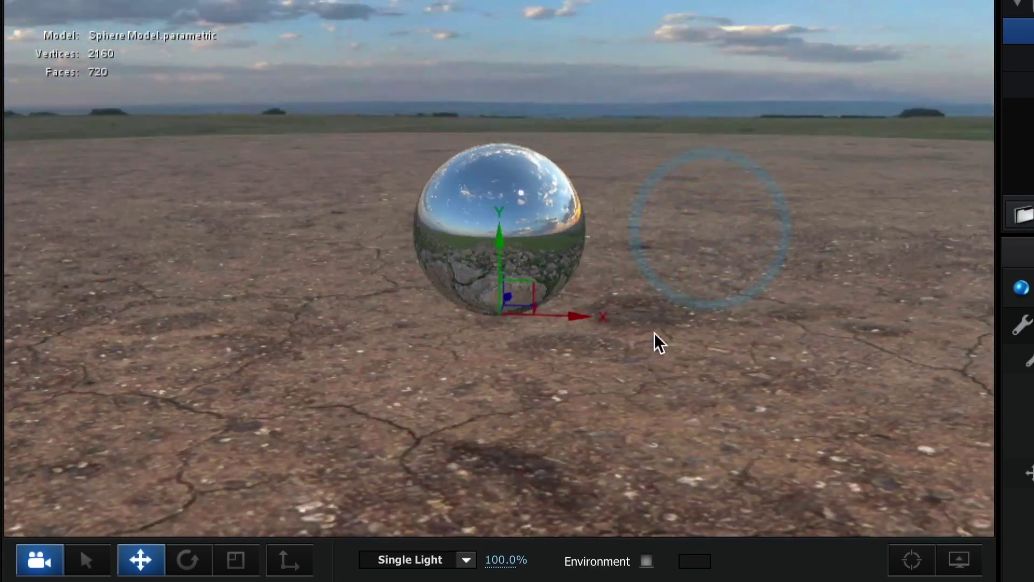
{"action": "left_click_drag", "start_coordinate": [642, 385], "coordinate": [624, 372]}
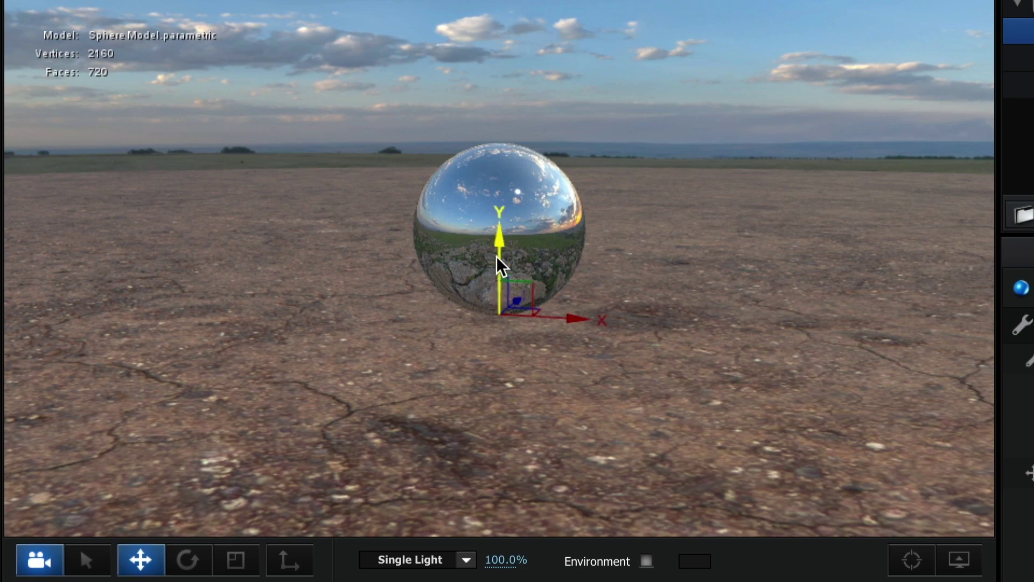
{"action": "scroll", "coordinate": [500, 265], "scroll_direction": "up", "scroll_amount": 1}
{"action": "scroll", "coordinate": [500, 265], "scroll_direction": "up", "scroll_amount": 3}
{"action": "scroll", "coordinate": [500, 264], "scroll_direction": "up", "scroll_amount": 4}
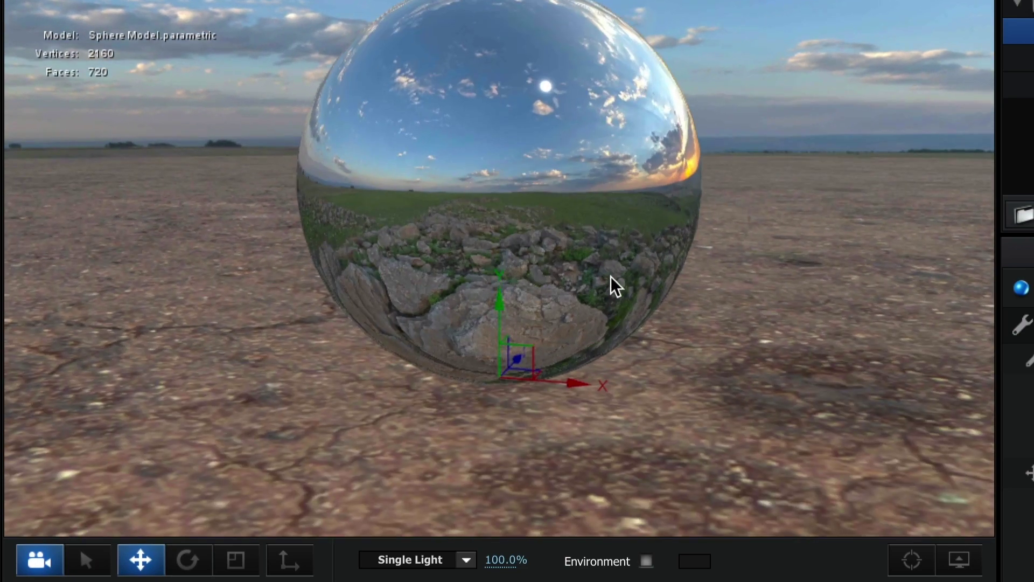
{"action": "left_click_drag", "start_coordinate": [619, 288], "coordinate": [588, 275]}
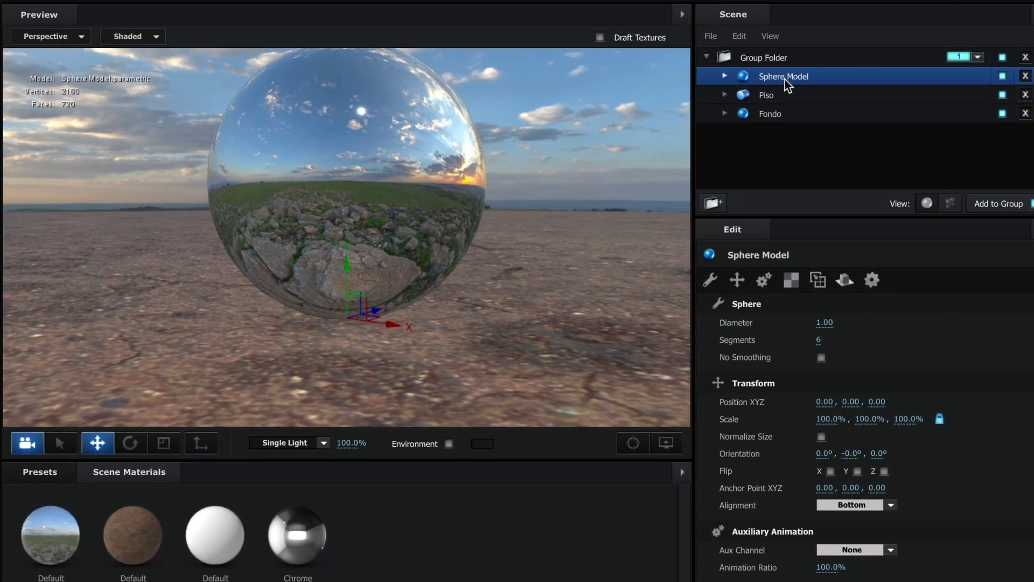
Step: Set the Sphere Model's Reflect Mode to Spherical
{"action": "left_click", "coordinate": [784, 76]}
{"action": "left_click", "coordinate": [845, 280]}
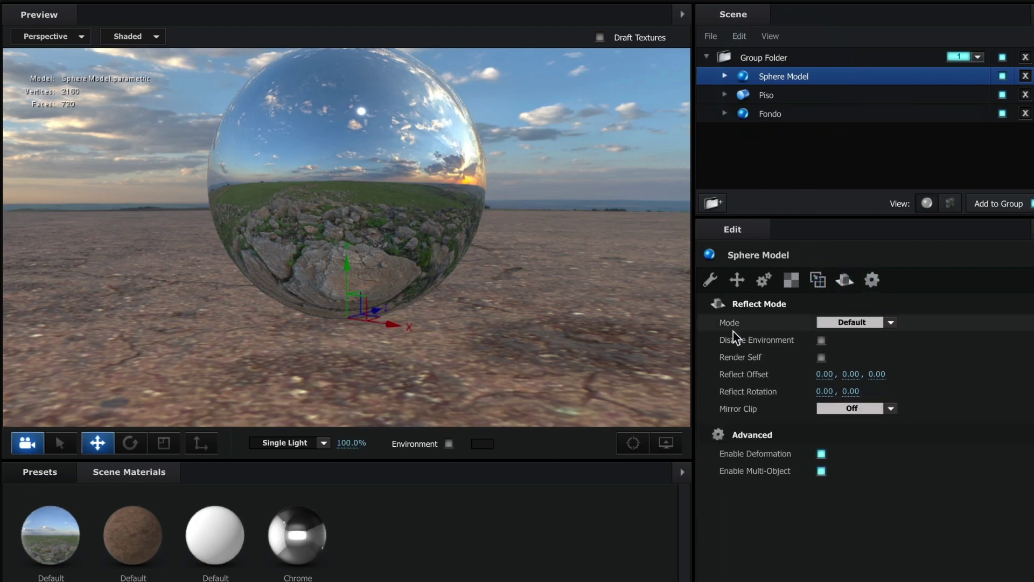
{"action": "left_click", "coordinate": [878, 323]}
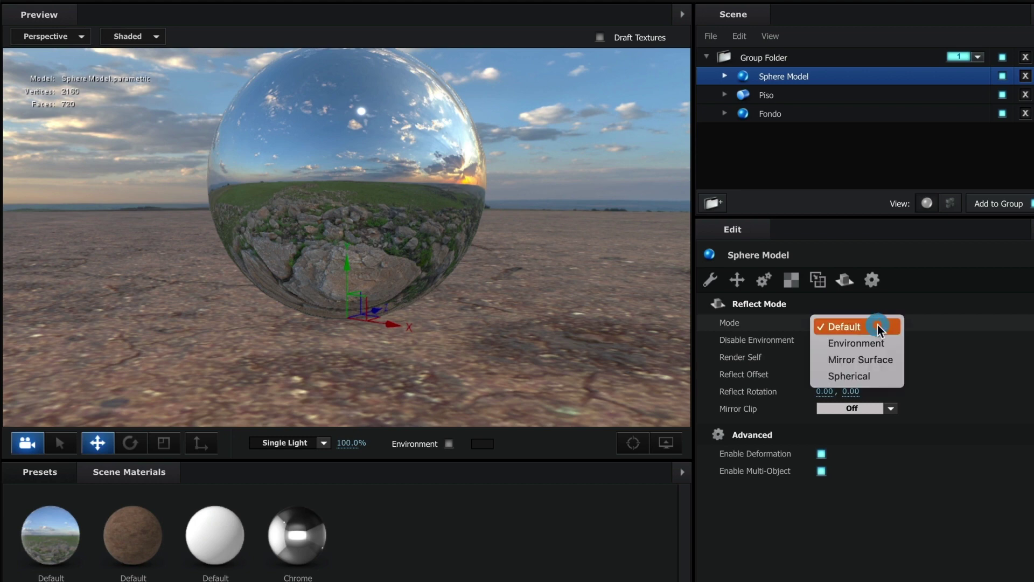
{"action": "left_click", "coordinate": [862, 376]}
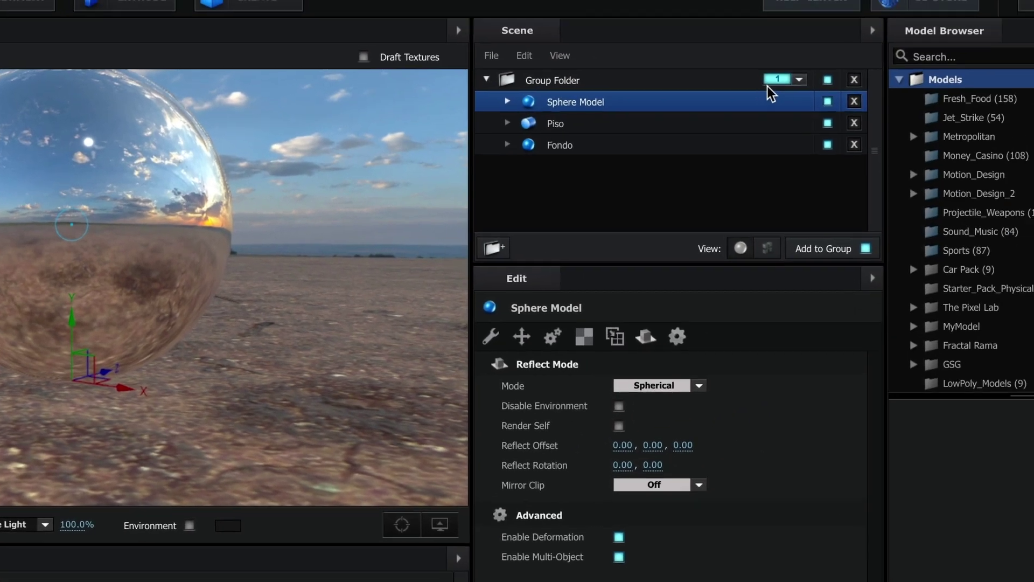
Step: Keep the Group Folder on layer 1 and close Scene Setup with OK
{"action": "left_click", "coordinate": [800, 79]}
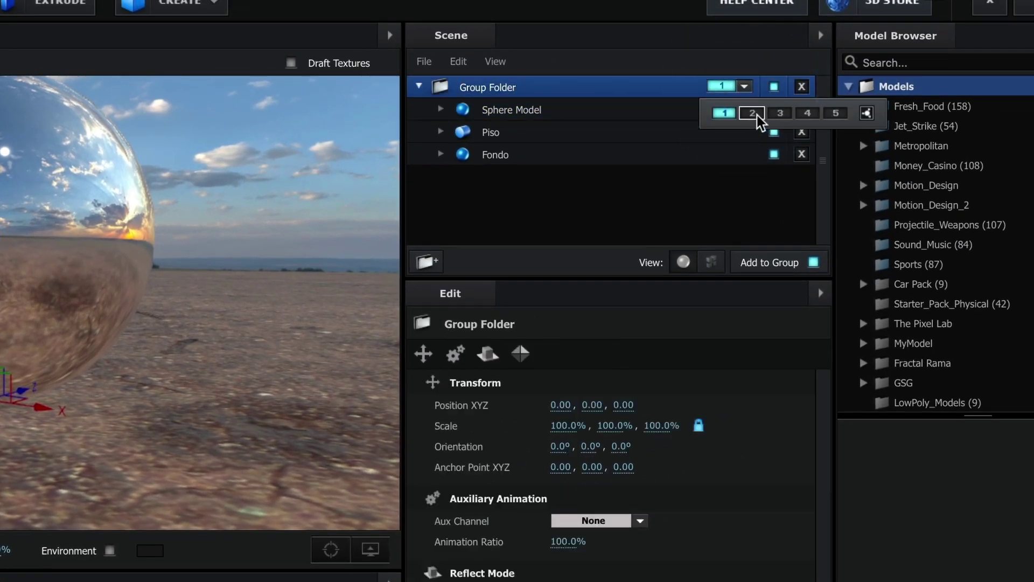
{"action": "left_click", "coordinate": [746, 88]}
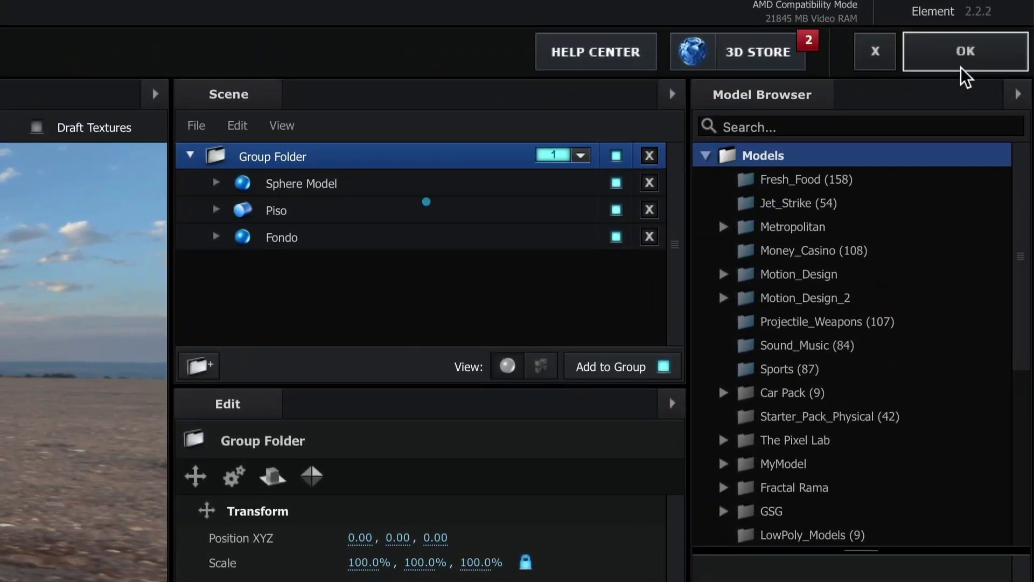
{"action": "left_click", "coordinate": [961, 67]}
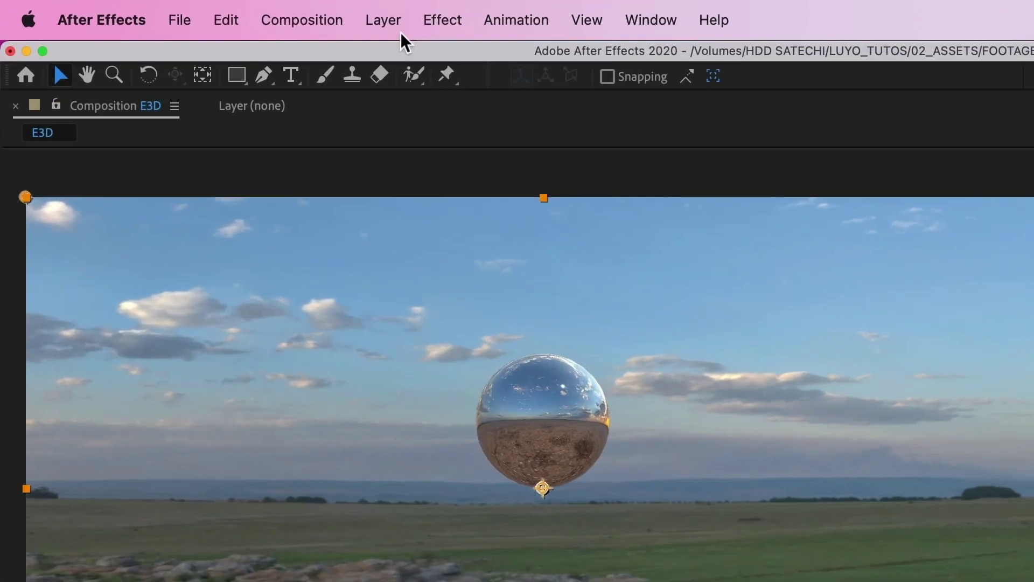
Step: Add a new camera layer using the 35mm preset
{"action": "left_click", "coordinate": [392, 22]}
{"action": "mouse_move", "coordinate": [393, 59]}
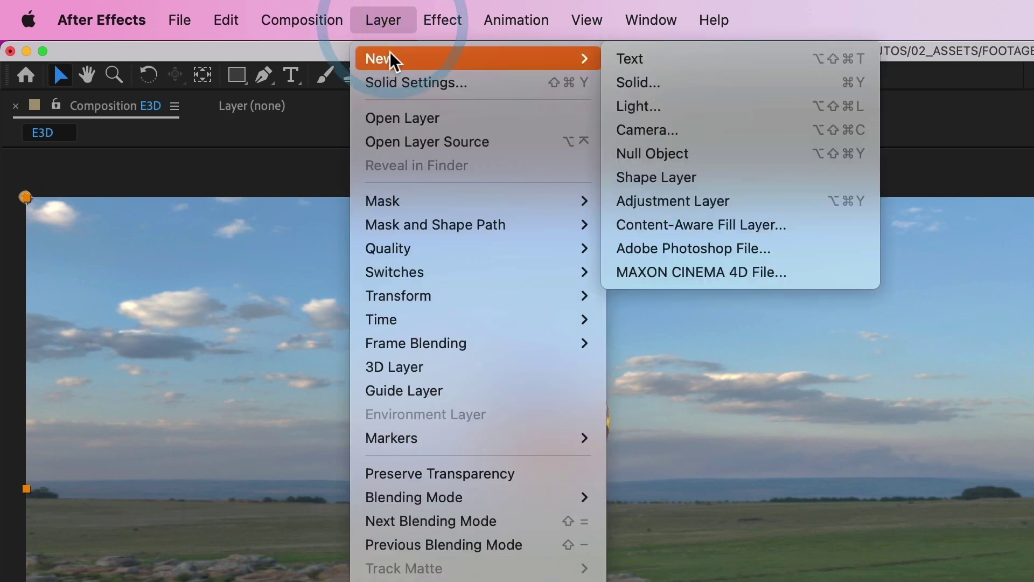
{"action": "left_click", "coordinate": [681, 130]}
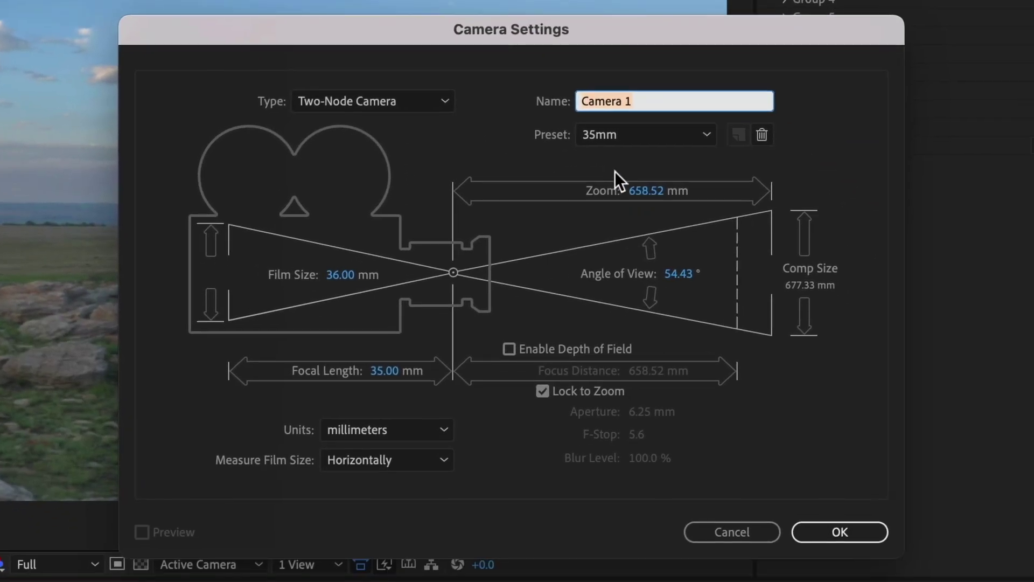
{"action": "left_click", "coordinate": [843, 528]}
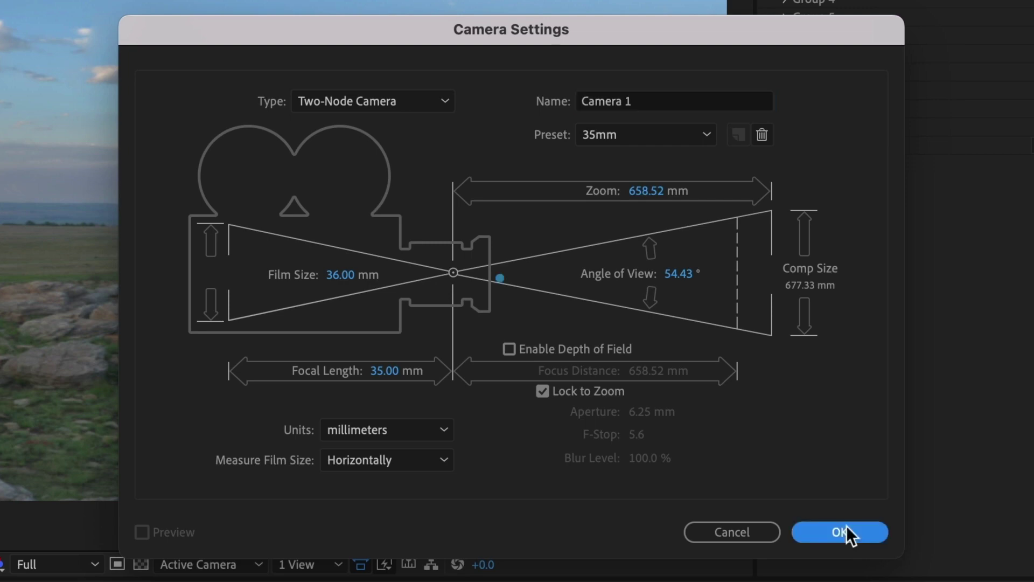
Step: Orbit the camera to frame the sphere over cracked ground and sunset sky
{"action": "key", "text": "c"}
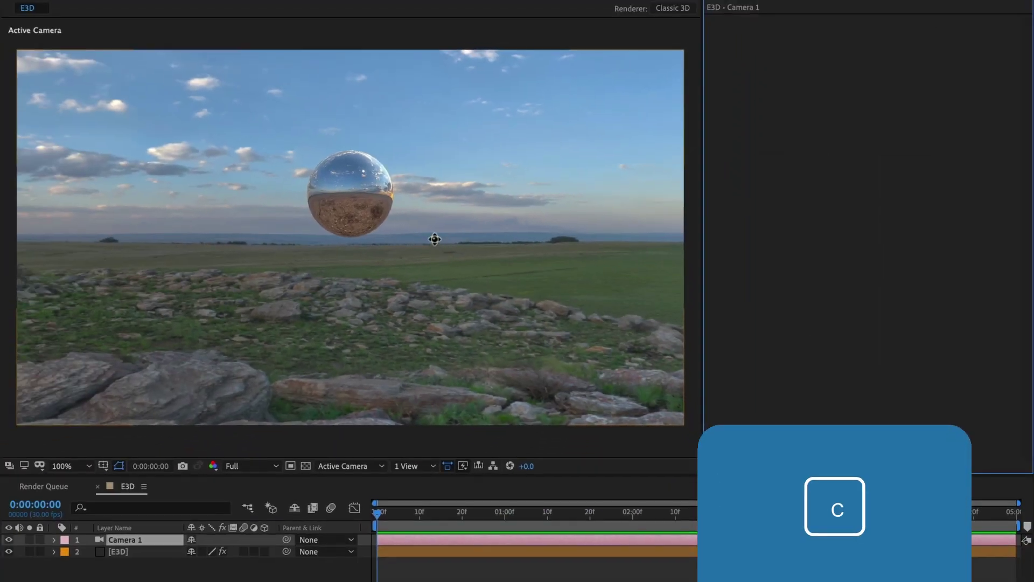
{"action": "mouse_move", "coordinate": [421, 215]}
{"action": "left_mouse_down"}
{"action": "mouse_move", "coordinate": [385, 231]}
{"action": "mouse_move", "coordinate": [422, 229]}
{"action": "mouse_move", "coordinate": [425, 177]}
{"action": "mouse_move", "coordinate": [434, 194]}
{"action": "mouse_move", "coordinate": [415, 210]}
{"action": "mouse_move", "coordinate": [339, 250]}
{"action": "mouse_move", "coordinate": [508, 244]}
{"action": "mouse_move", "coordinate": [483, 248]}
{"action": "mouse_move", "coordinate": [492, 253]}
{"action": "mouse_move", "coordinate": [351, 244]}
{"action": "left_mouse_up"}
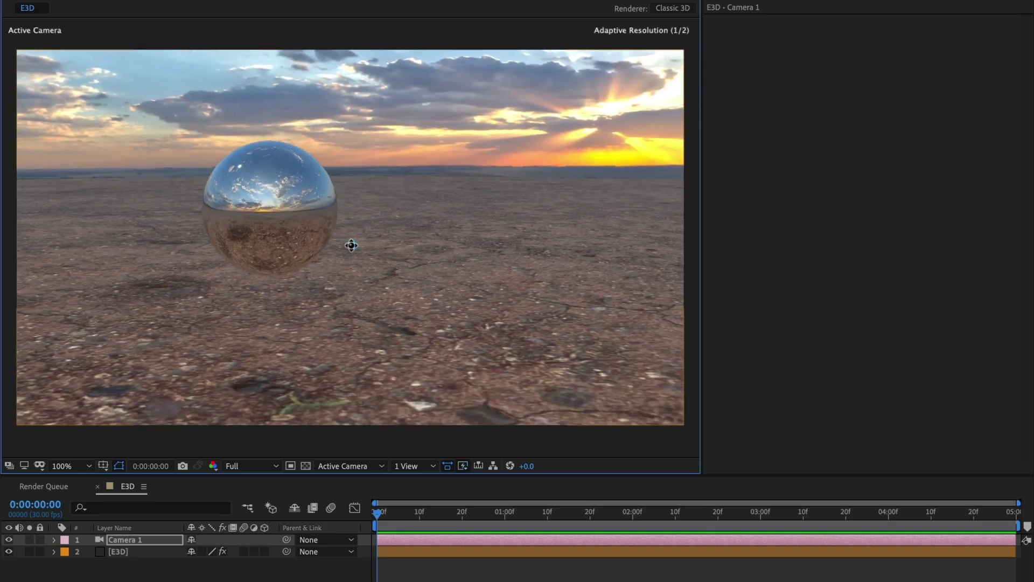
{"action": "mouse_move", "coordinate": [420, 228]}
{"action": "left_mouse_down"}
{"action": "mouse_move", "coordinate": [433, 229]}
{"action": "mouse_move", "coordinate": [422, 230]}
{"action": "left_mouse_up"}
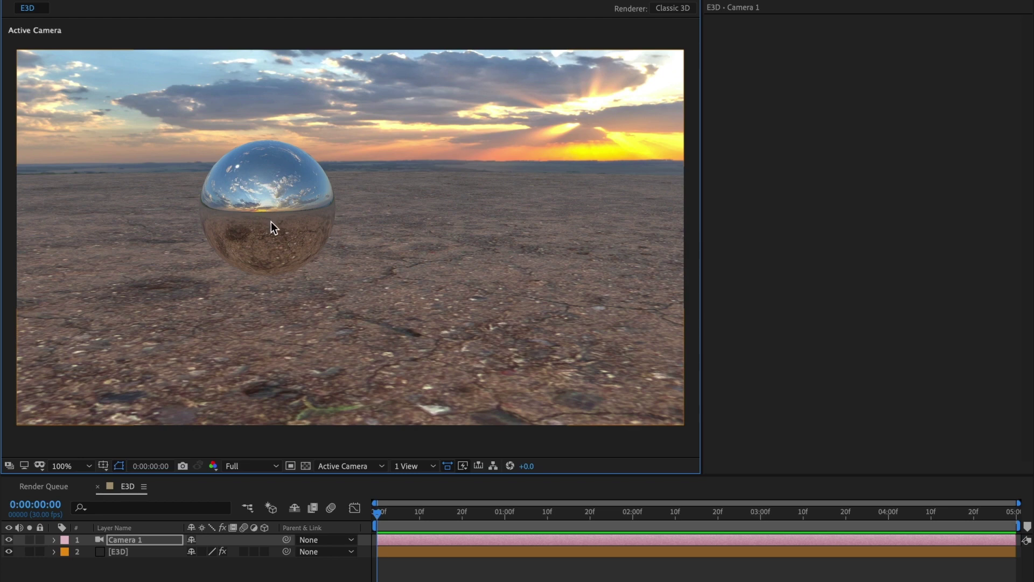
Step: Set the E3D layer's Physical Environment Y rotation to 180°
{"action": "left_click", "coordinate": [118, 550]}
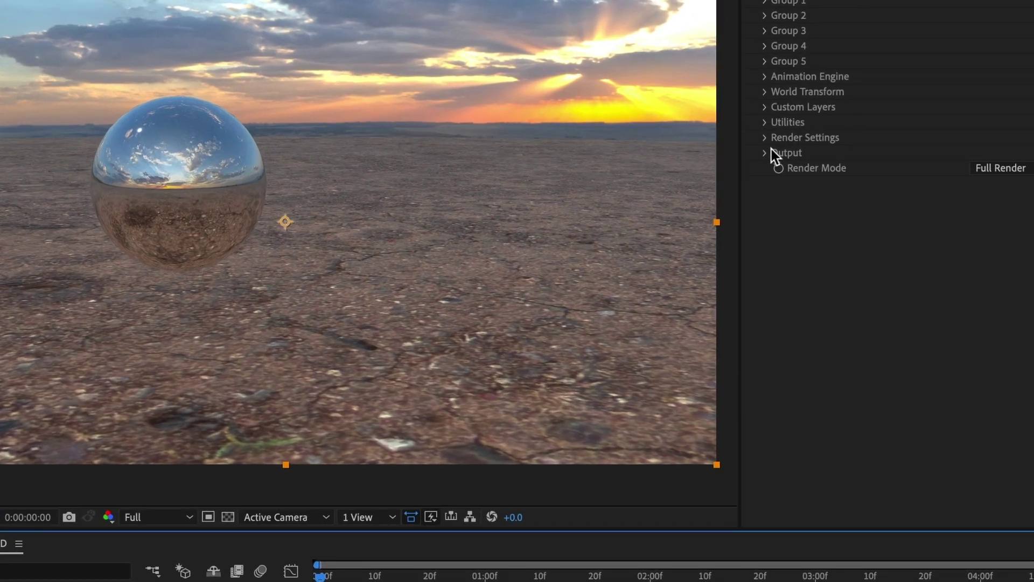
{"action": "left_click", "coordinate": [766, 137]}
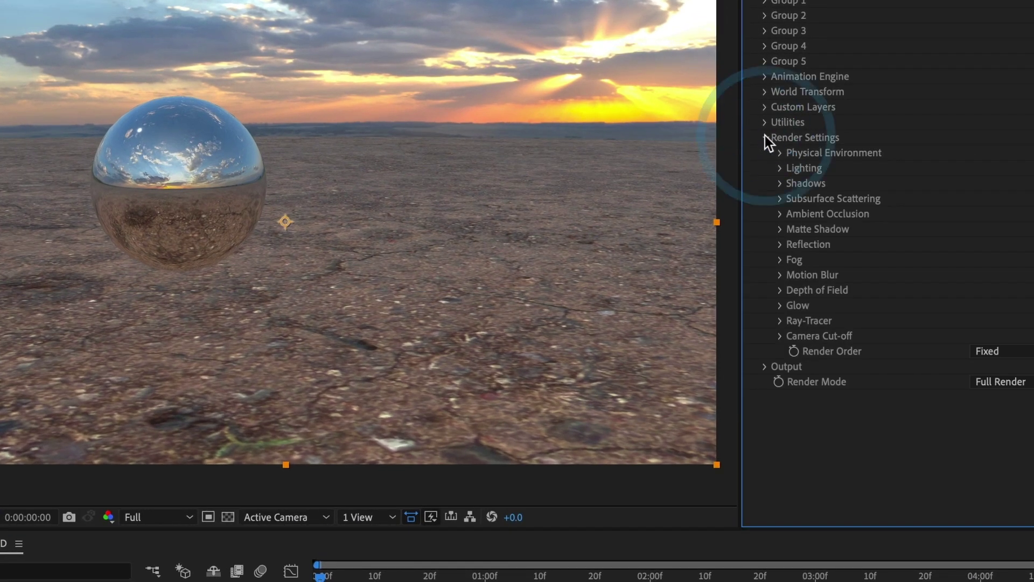
{"action": "left_click", "coordinate": [783, 154]}
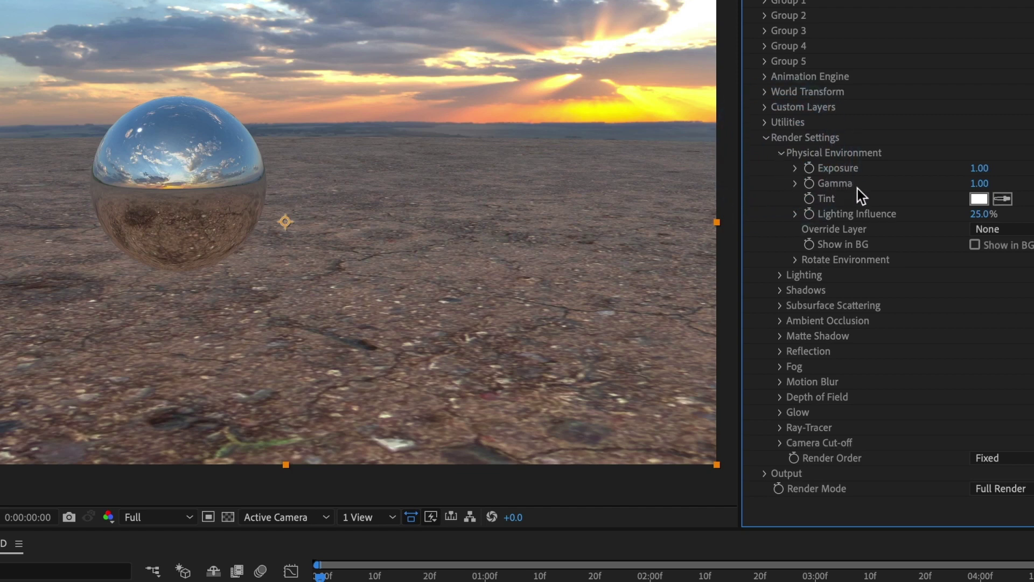
{"action": "left_click", "coordinate": [795, 259]}
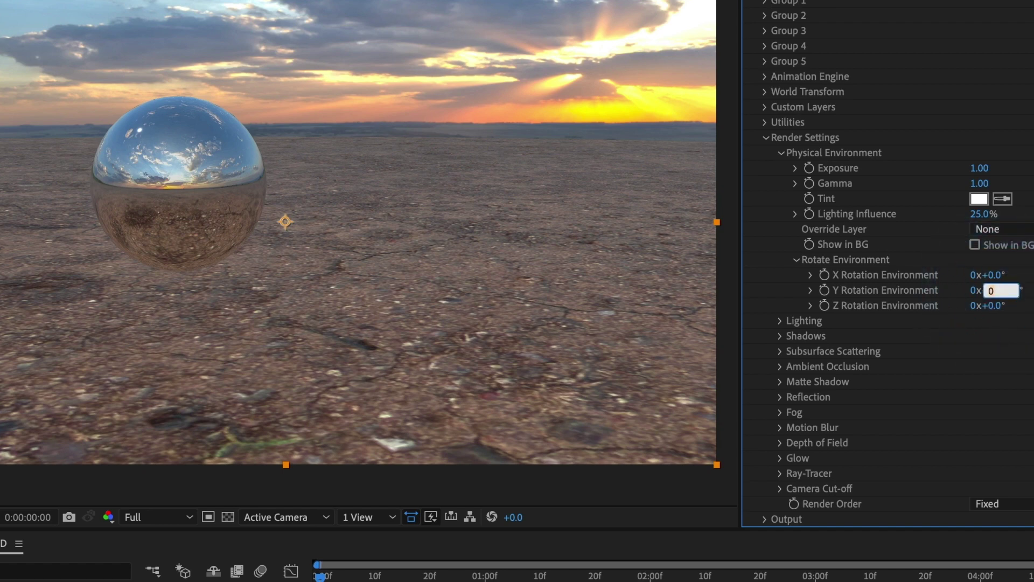
{"action": "type", "text": "180"}
{"action": "key", "text": "Return"}
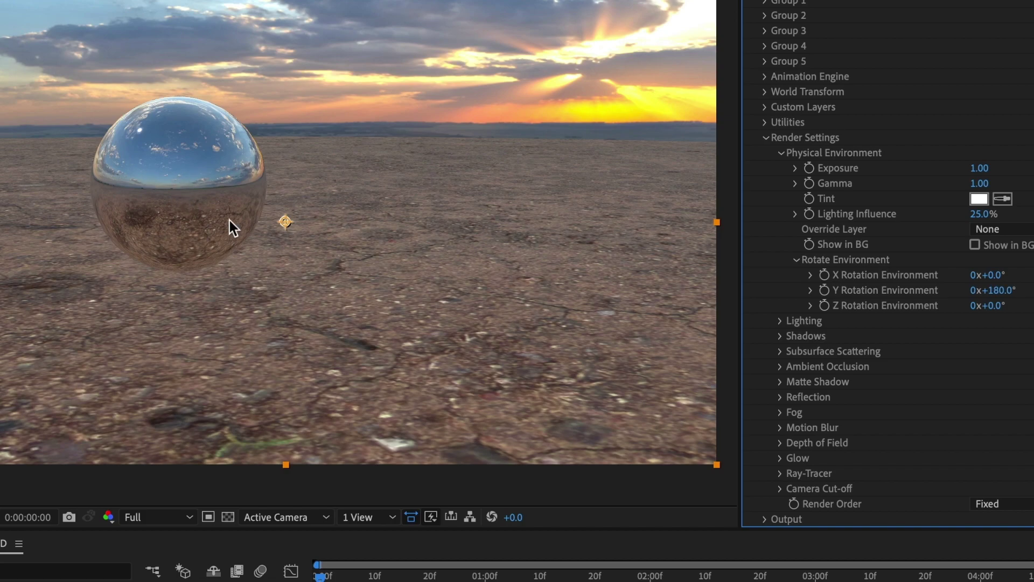
Step: Orbit the camera to centre the chrome sphere against the sunset horizon
{"action": "key", "text": "c"}
{"action": "mouse_move", "coordinate": [335, 238]}
{"action": "left_mouse_down"}
{"action": "mouse_move", "coordinate": [83, 215]}
{"action": "mouse_move", "coordinate": [406, 138]}
{"action": "left_mouse_up"}
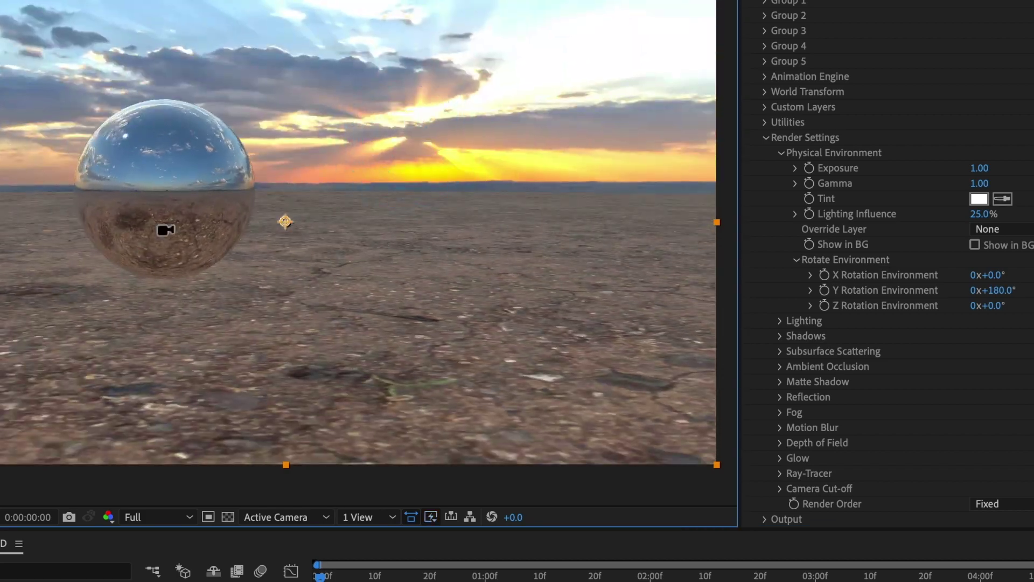
{"action": "left_click_drag", "start_coordinate": [194, 187], "coordinate": [377, 205]}
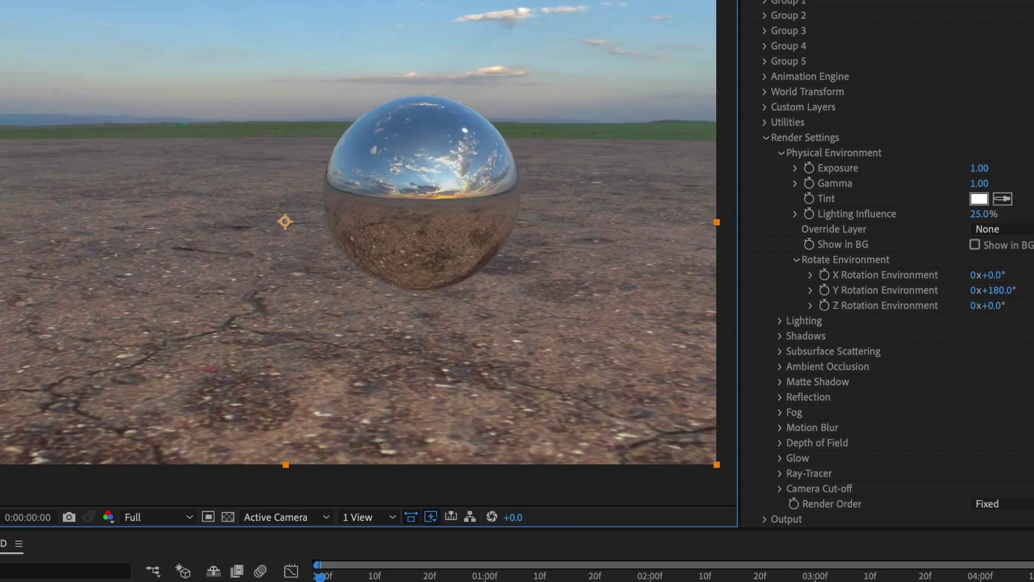
{"action": "left_click_drag", "start_coordinate": [21, 220], "coordinate": [180, 191]}
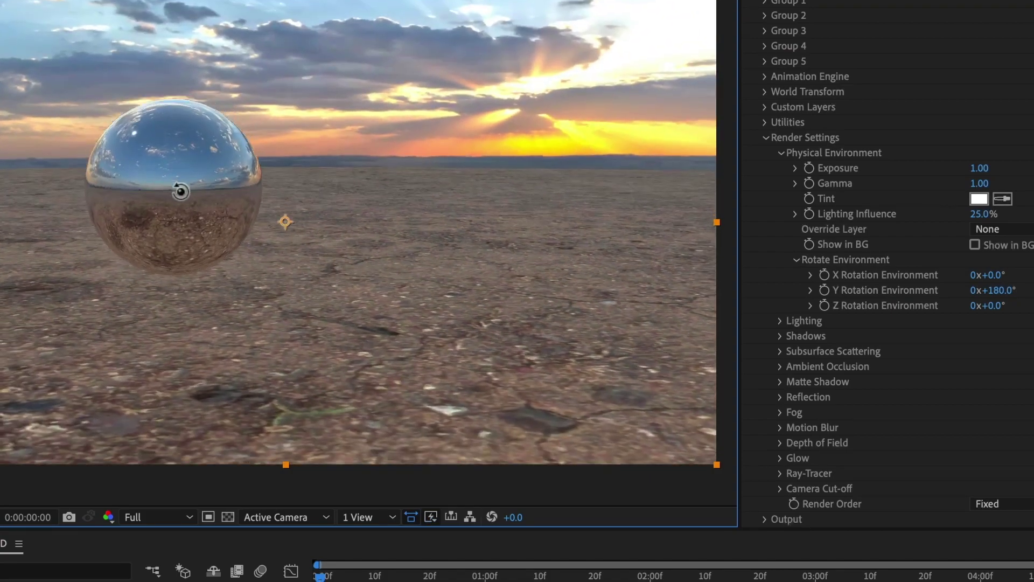
{"action": "mouse_move", "coordinate": [300, 257]}
{"action": "left_mouse_down"}
{"action": "mouse_move", "coordinate": [358, 264]}
{"action": "mouse_move", "coordinate": [300, 286]}
{"action": "mouse_move", "coordinate": [294, 278]}
{"action": "left_mouse_up"}
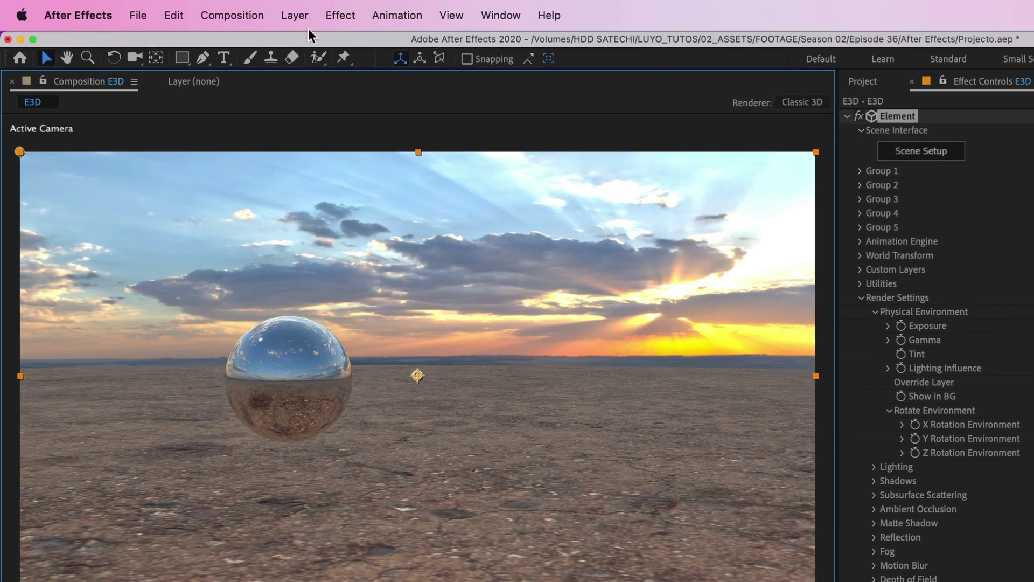
Step: Create a Parallel light with colour F6E9DC and Casts Shadows enabled
{"action": "left_click", "coordinate": [305, 24]}
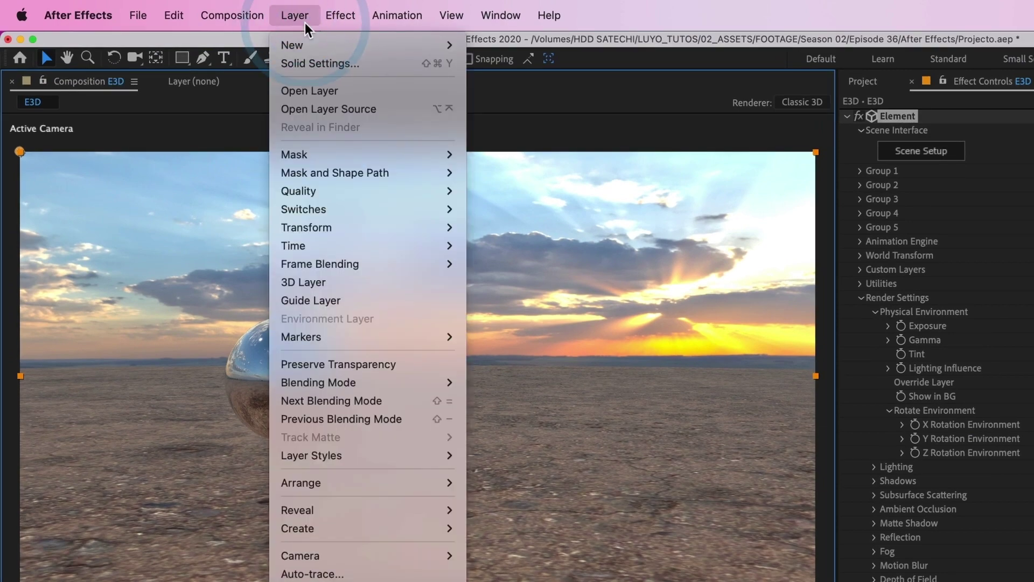
{"action": "mouse_move", "coordinate": [372, 45]}
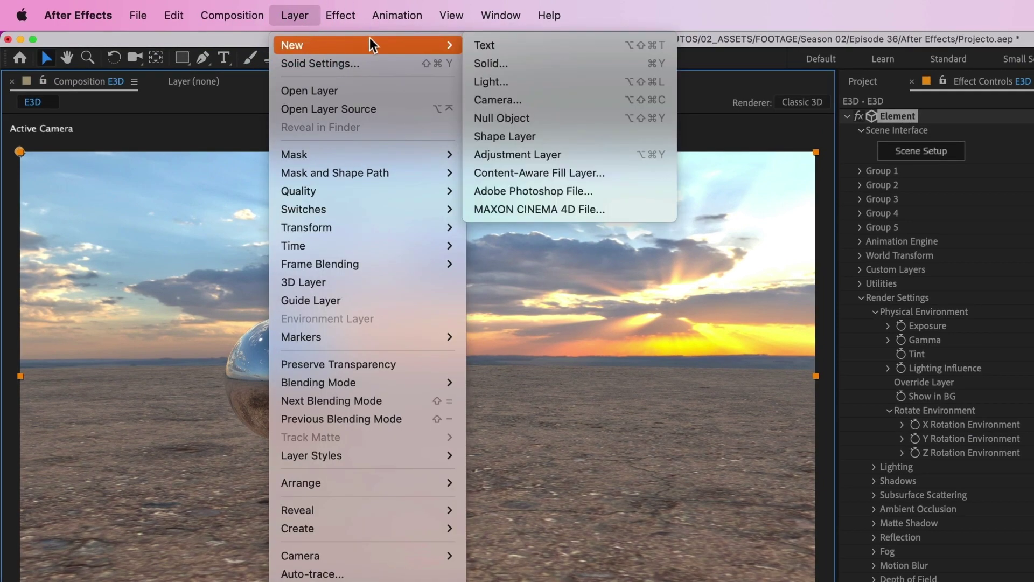
{"action": "left_click", "coordinate": [505, 81]}
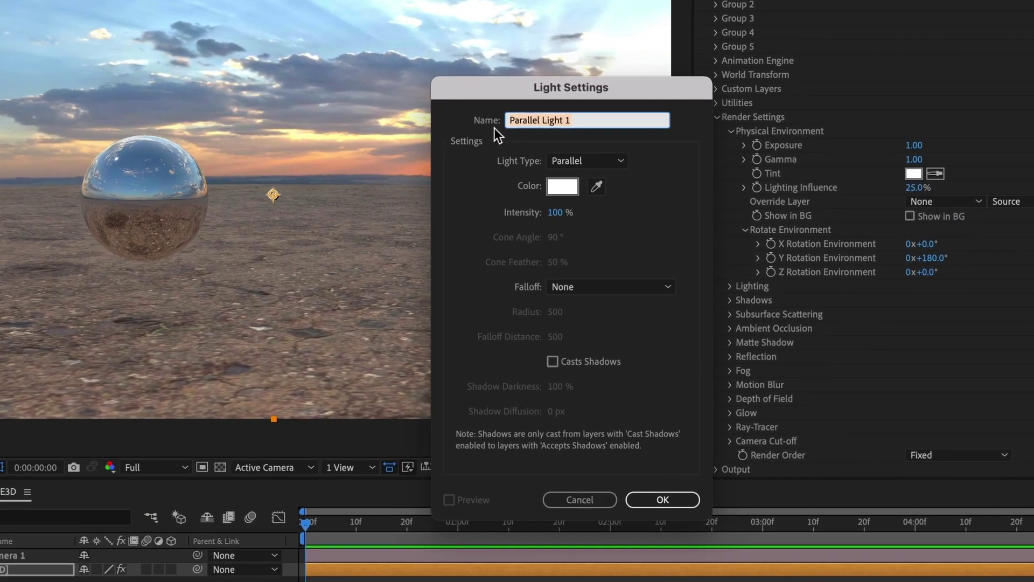
{"action": "left_click", "coordinate": [579, 162]}
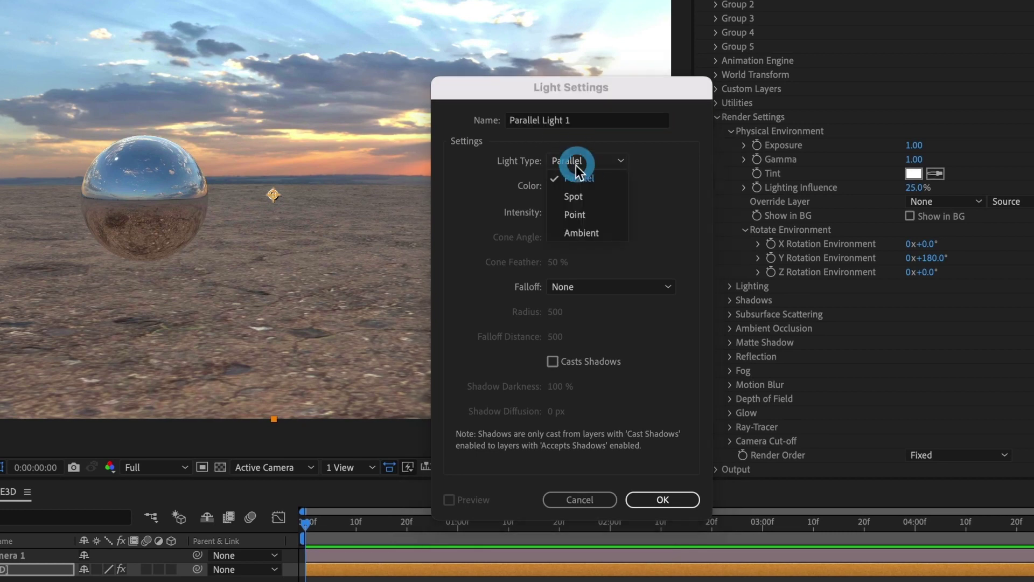
{"action": "left_click", "coordinate": [577, 177]}
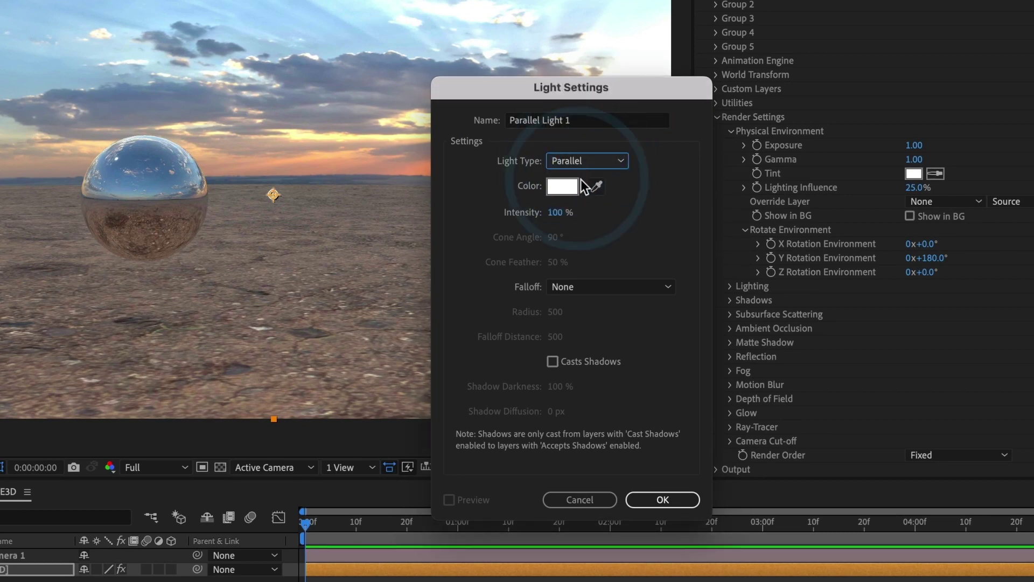
{"action": "left_click", "coordinate": [563, 186]}
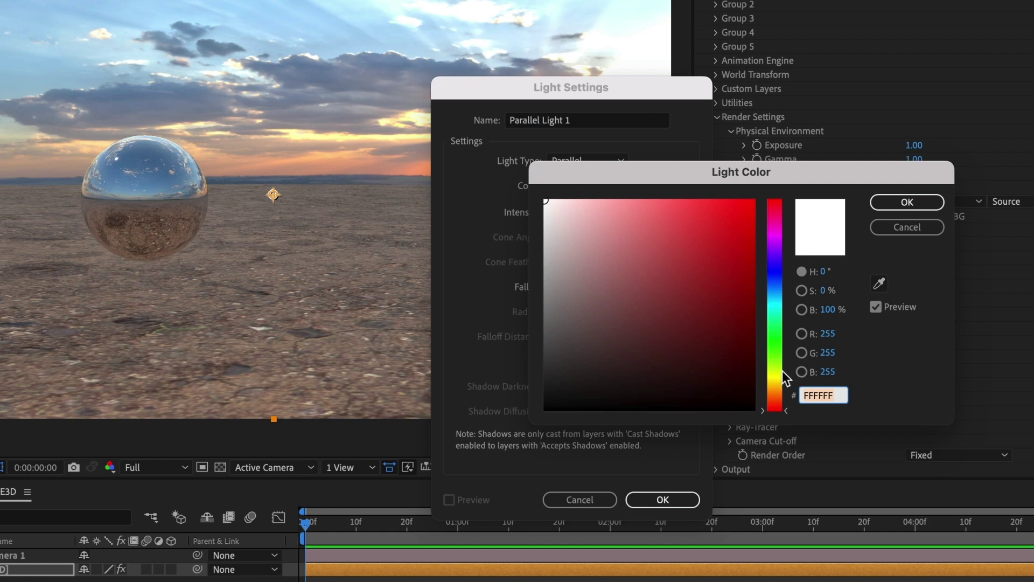
{"action": "left_click", "coordinate": [775, 373]}
{"action": "left_click", "coordinate": [565, 206]}
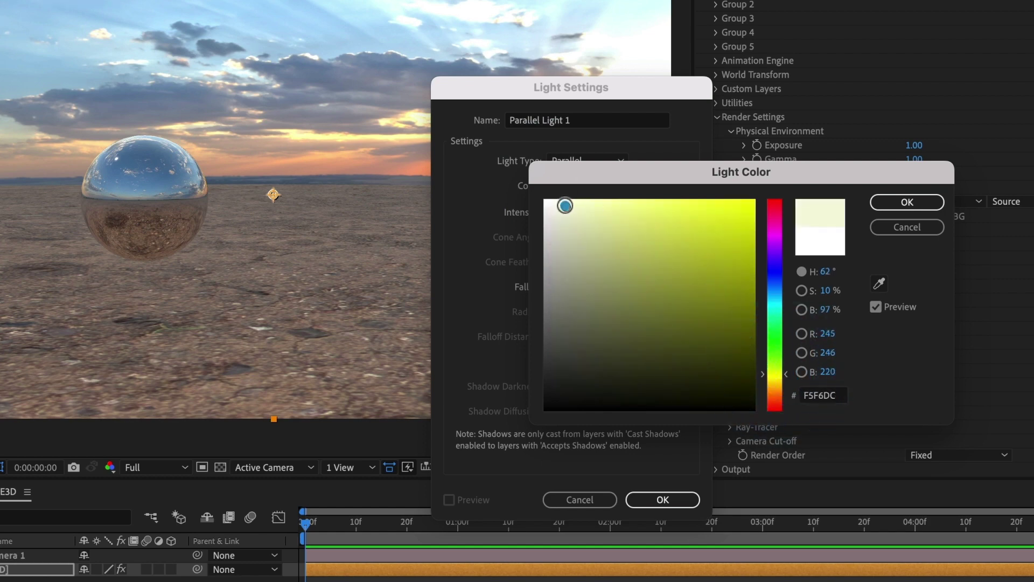
{"action": "left_click_drag", "start_coordinate": [775, 379], "coordinate": [775, 399]}
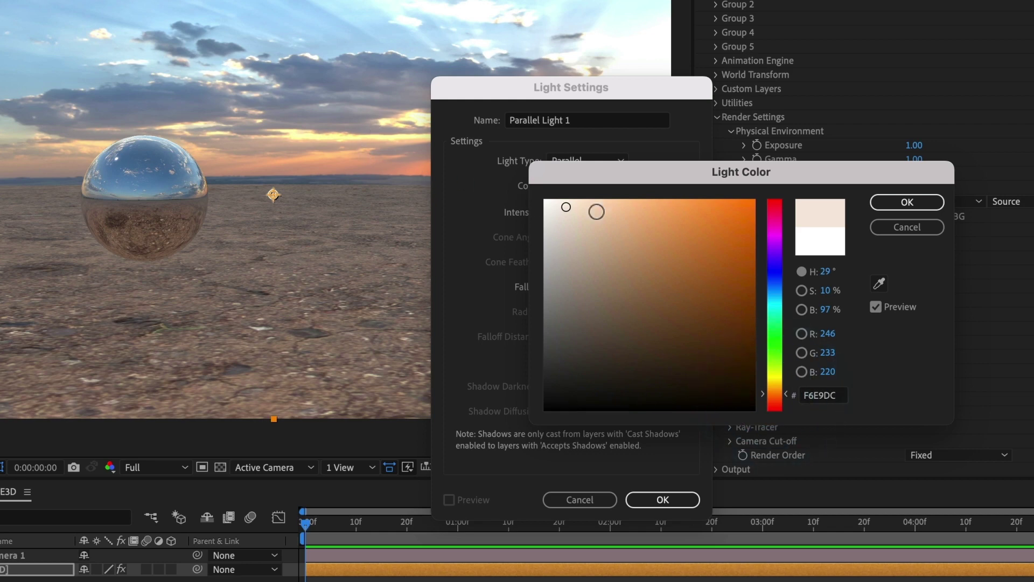
{"action": "left_click", "coordinate": [905, 208]}
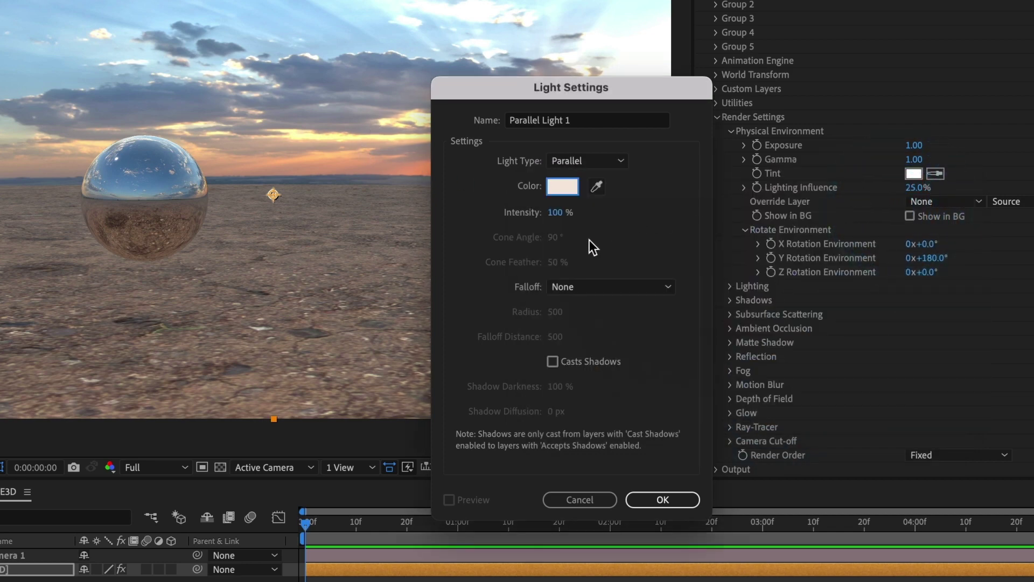
{"action": "left_click", "coordinate": [554, 360]}
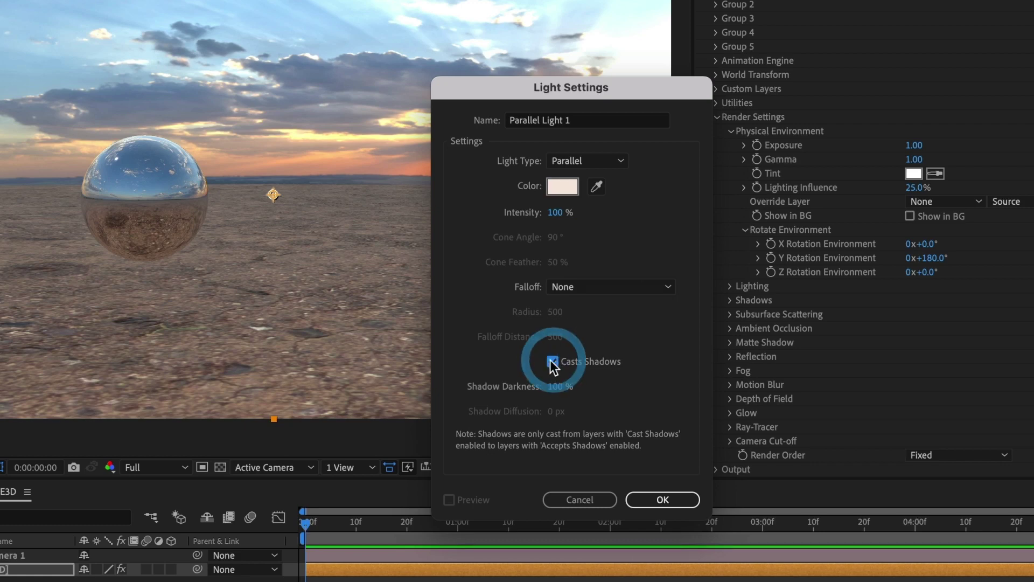
{"action": "left_click", "coordinate": [659, 495]}
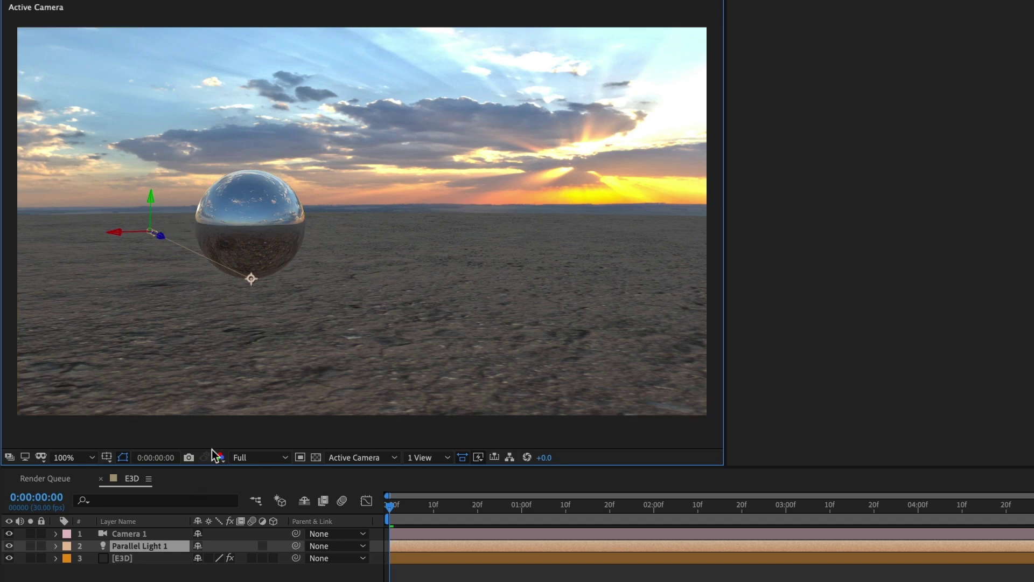
Step: Enable shadows in the Element 3D layer's Render Settings
{"action": "left_click", "coordinate": [129, 560]}
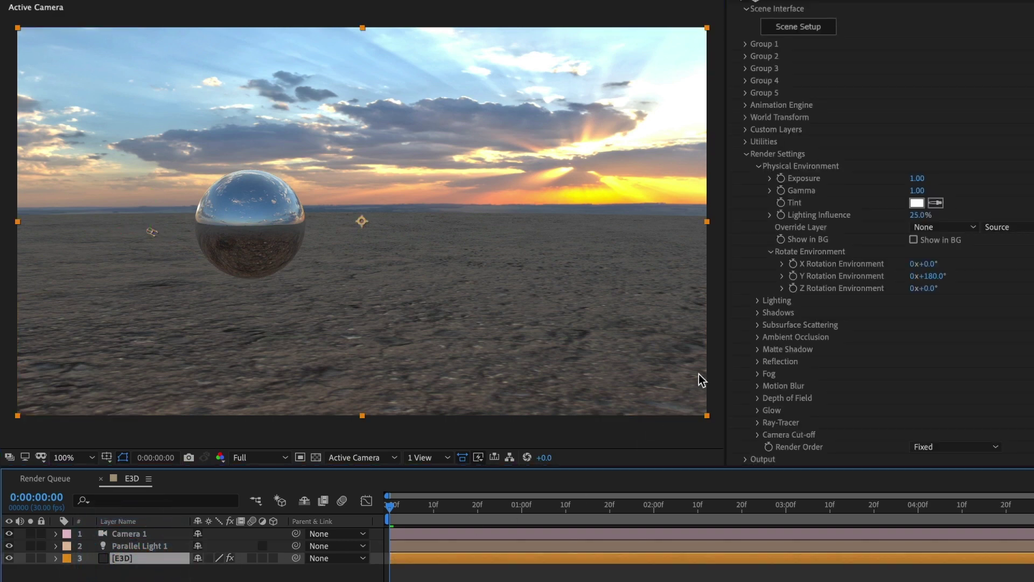
{"action": "left_click", "coordinate": [758, 168]}
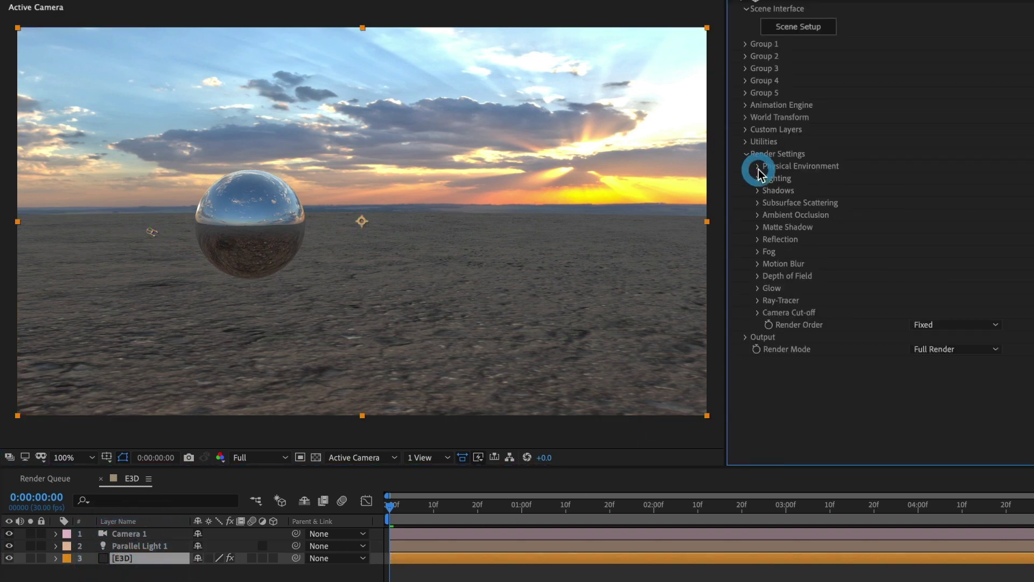
{"action": "left_click", "coordinate": [759, 191]}
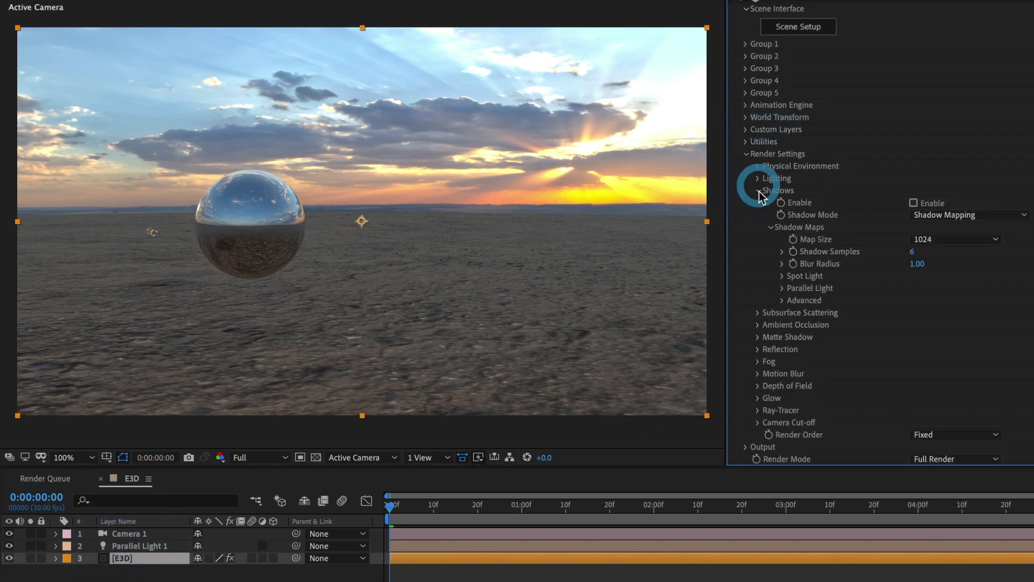
{"action": "left_click", "coordinate": [914, 204]}
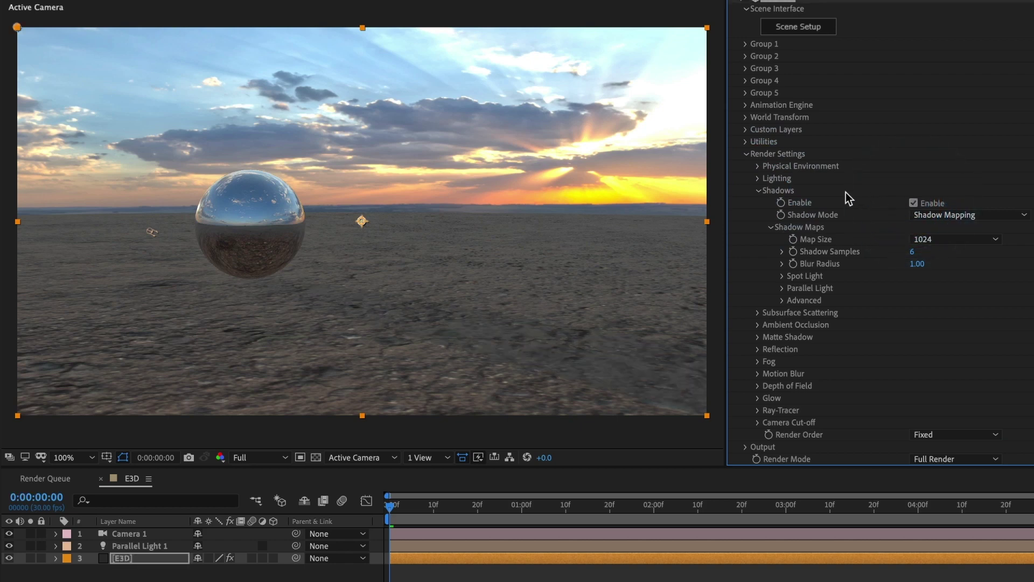
Step: Drag Parallel Light 1 toward the sunset so the sphere's shadow stretches forward, then reframe the camera closer
{"action": "left_click", "coordinate": [123, 542]}
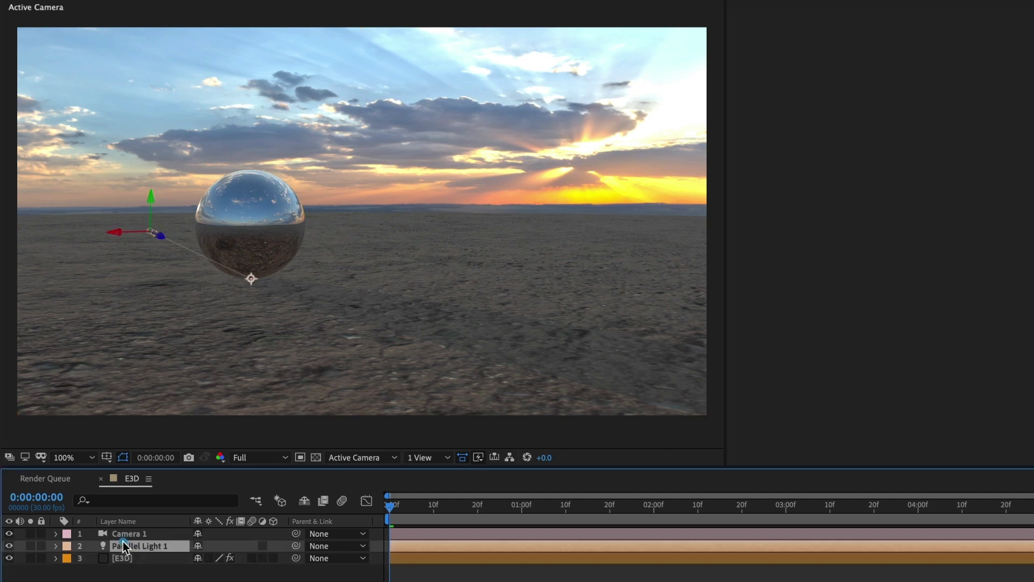
{"action": "left_click", "coordinate": [143, 243]}
{"action": "left_click", "coordinate": [146, 233]}
{"action": "mouse_move", "coordinate": [146, 232]}
{"action": "left_mouse_down"}
{"action": "mouse_move", "coordinate": [350, 171]}
{"action": "mouse_move", "coordinate": [331, 192]}
{"action": "mouse_move", "coordinate": [339, 190]}
{"action": "left_mouse_up"}
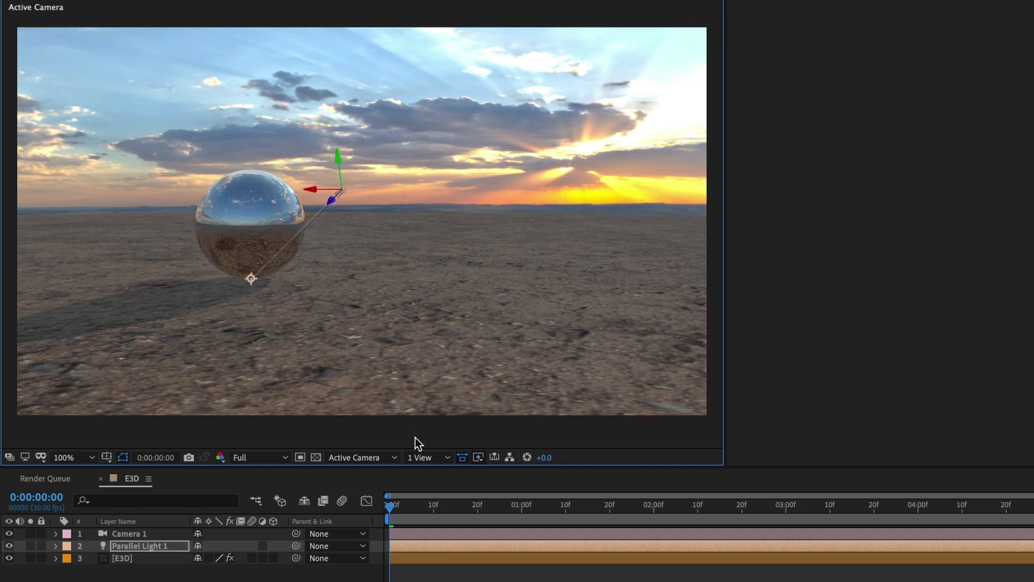
{"action": "key", "text": "c"}
{"action": "mouse_move", "coordinate": [388, 323]}
{"action": "left_mouse_down"}
{"action": "mouse_move", "coordinate": [455, 324]}
{"action": "mouse_move", "coordinate": [407, 323]}
{"action": "left_mouse_up"}
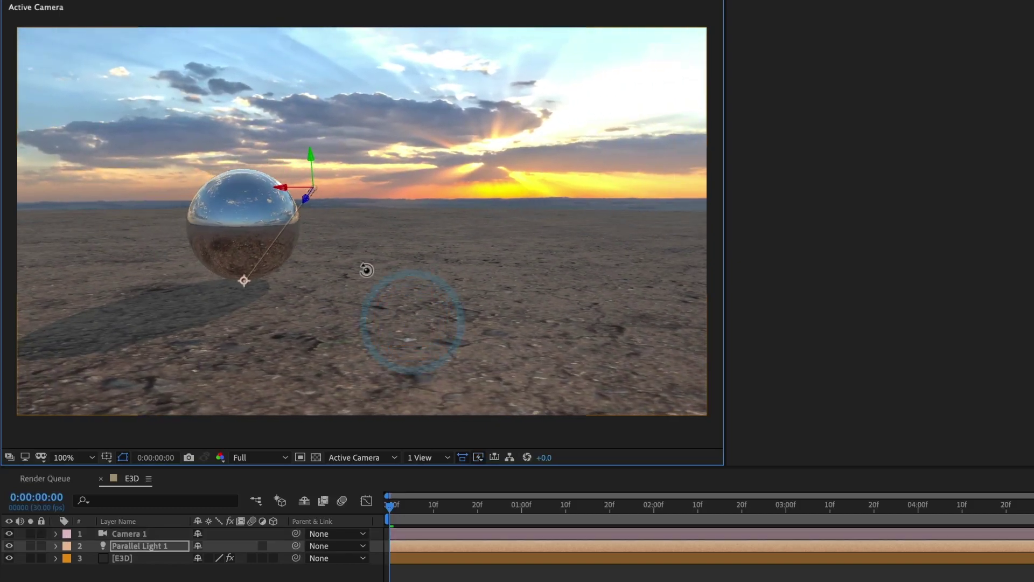
{"action": "key", "text": "c"}
{"action": "left_click_drag", "start_coordinate": [367, 269], "coordinate": [432, 256]}
{"action": "scroll", "coordinate": [497, 225], "scroll_direction": "up", "scroll_amount": 3}
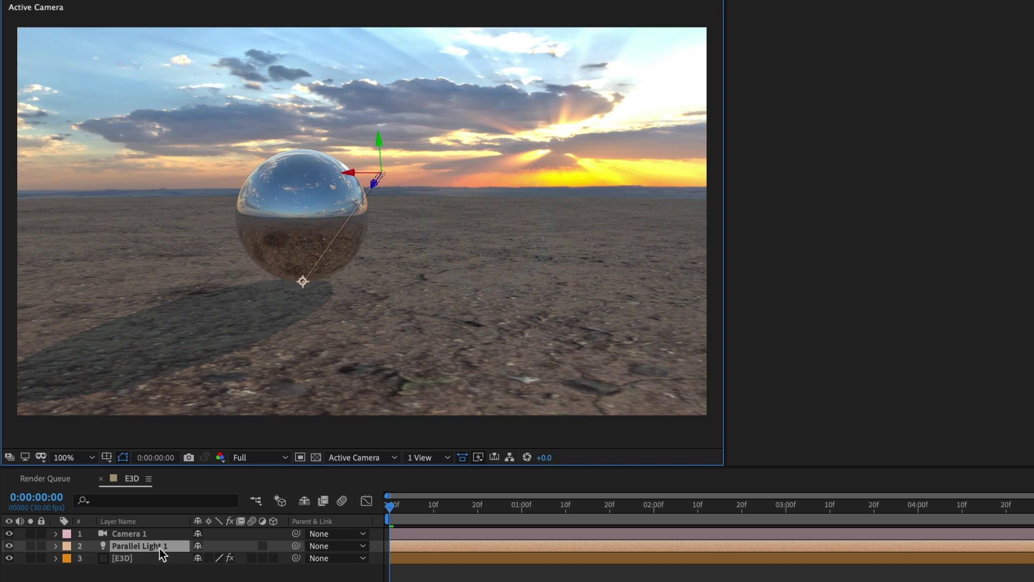
Step: Set Render Settings > Lighting > Add Lighting on the E3D layer to the Sun Set preset
{"action": "left_click", "coordinate": [130, 559]}
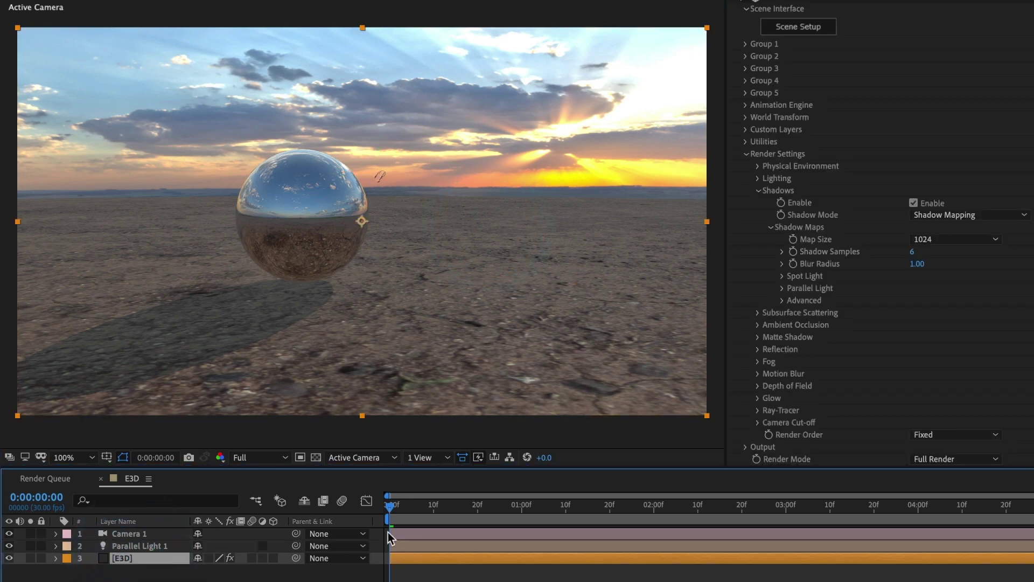
{"action": "left_click", "coordinate": [758, 191]}
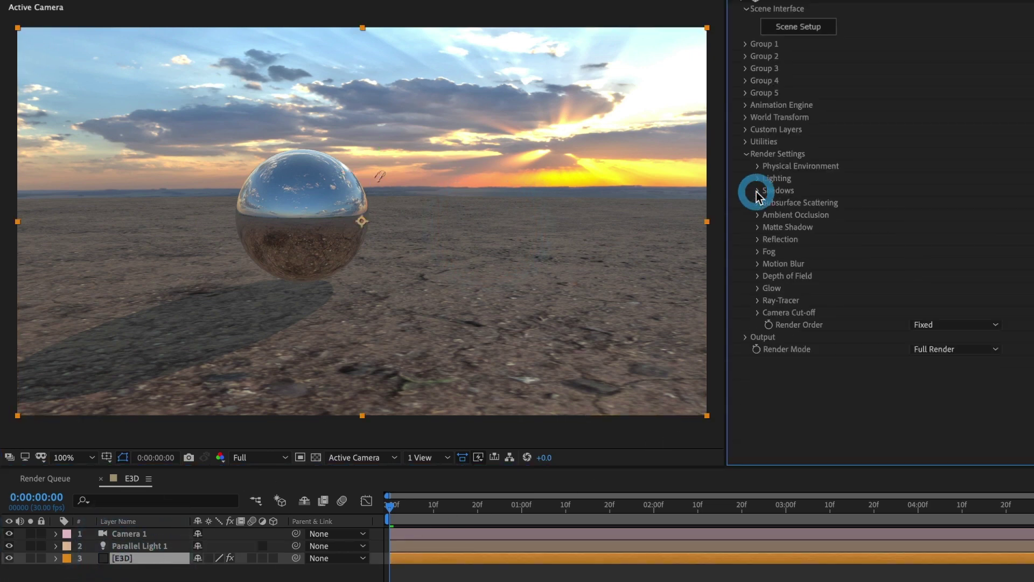
{"action": "left_click", "coordinate": [757, 179]}
{"action": "left_click", "coordinate": [935, 215]}
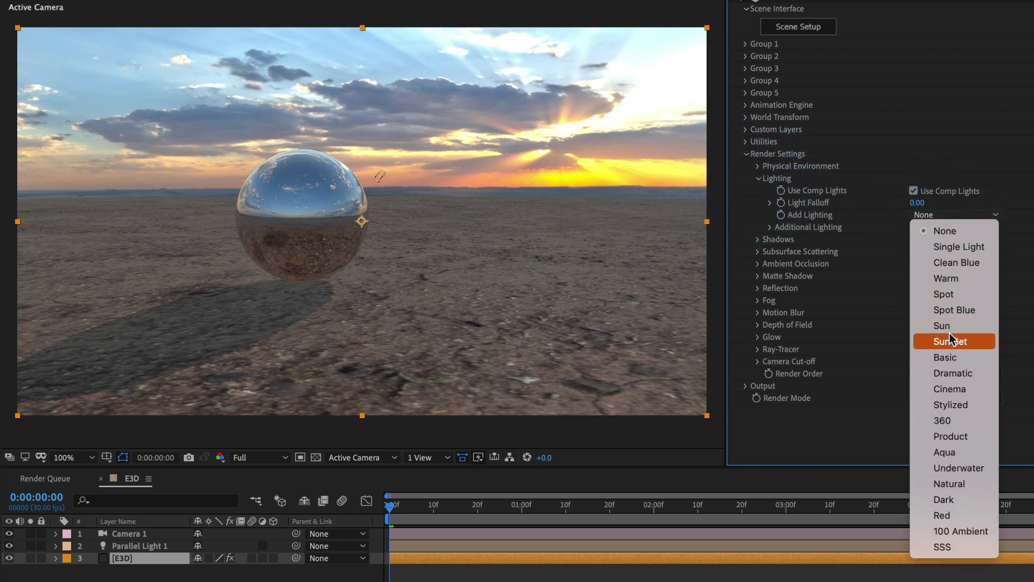
{"action": "left_click", "coordinate": [972, 342]}
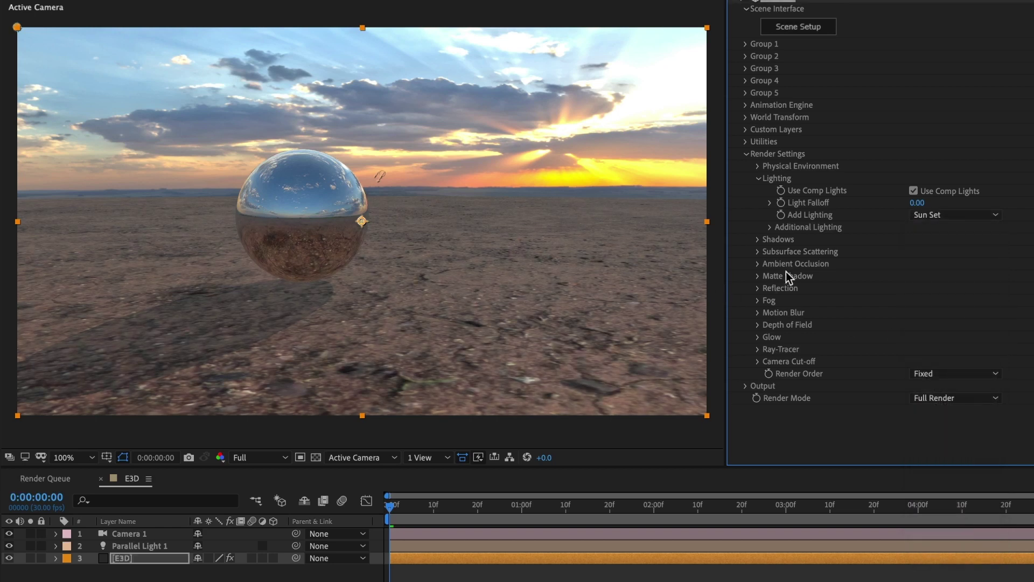
{"action": "left_click", "coordinate": [760, 178]}
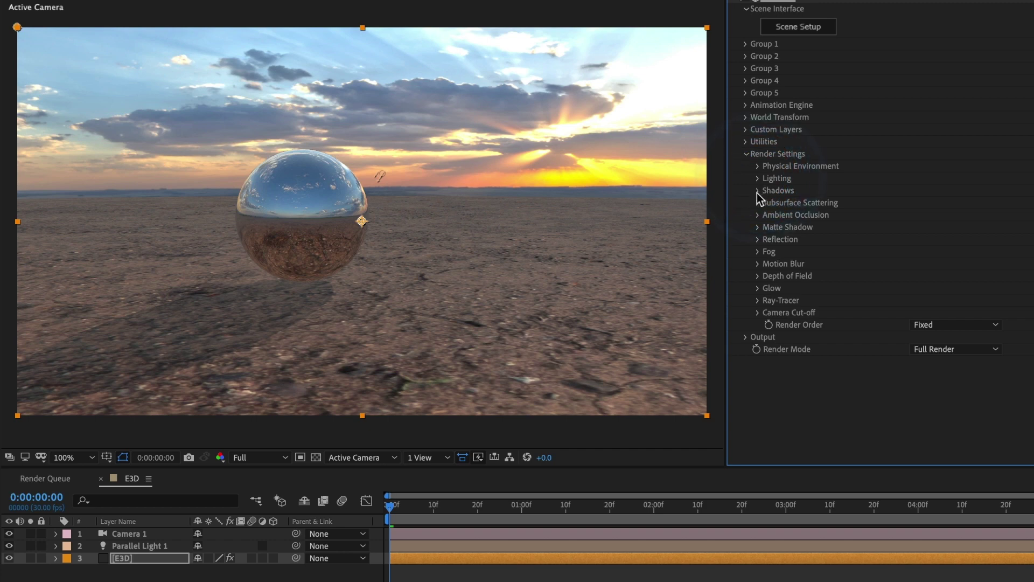
Step: Enable ambient occlusion with SSAO Intensity 8 and SSAO Contrast 1.00, checking the result from a slight orbit
{"action": "left_click", "coordinate": [759, 213]}
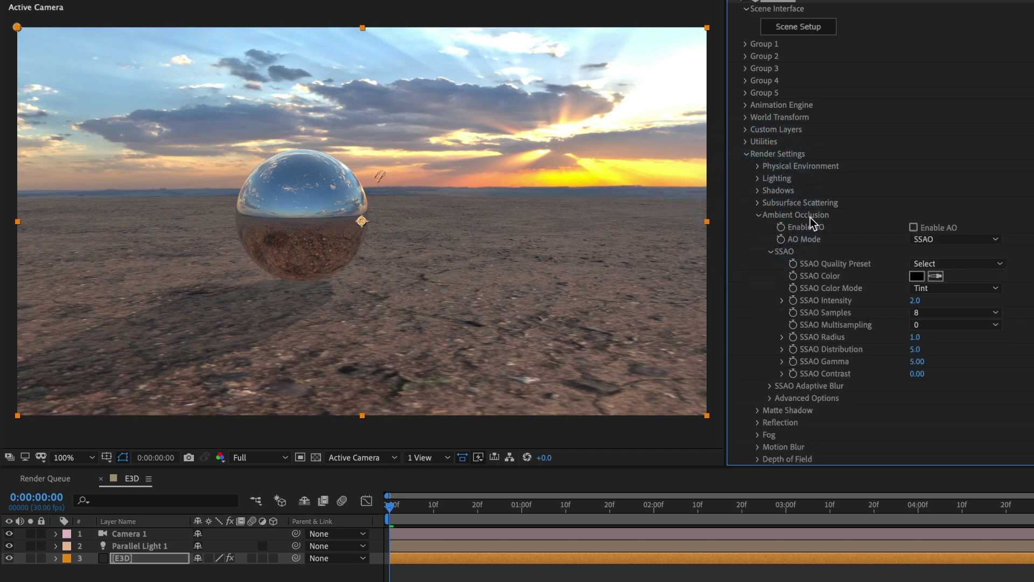
{"action": "left_click", "coordinate": [913, 228]}
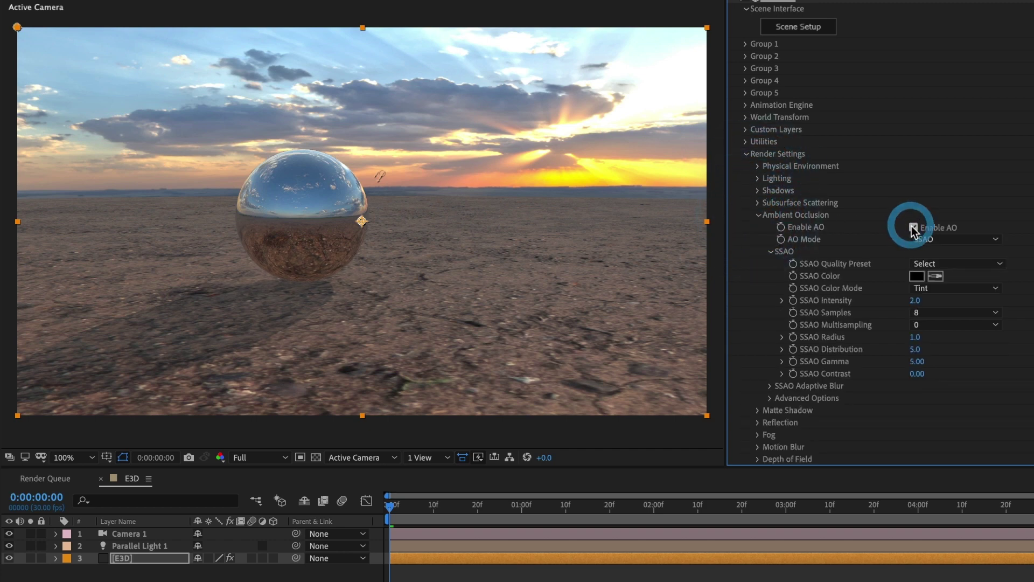
{"action": "left_click", "coordinate": [915, 300]}
{"action": "type", "text": "8"}
{"action": "key", "text": "Return"}
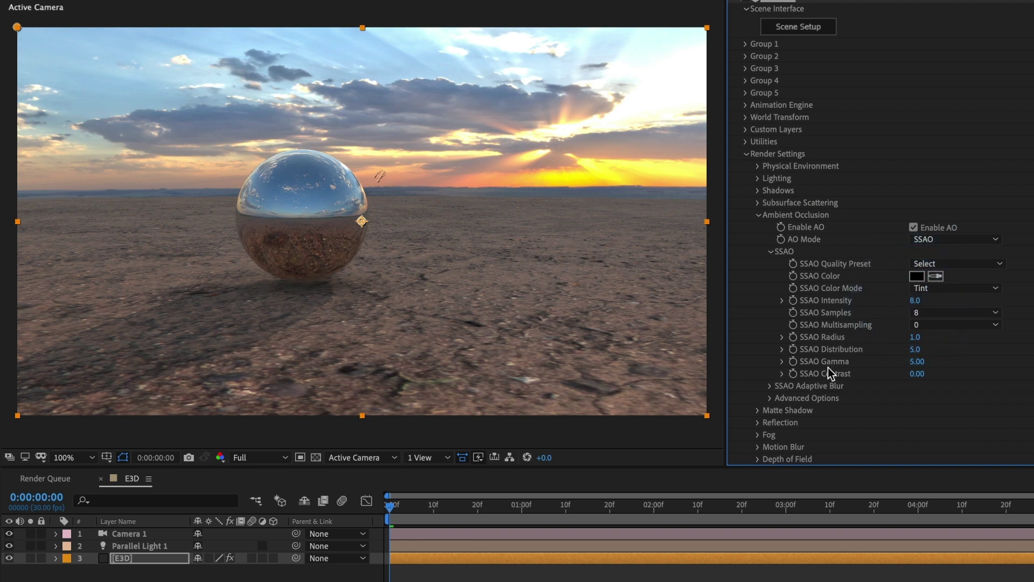
{"action": "left_click", "coordinate": [914, 374]}
{"action": "type", "text": "1"}
{"action": "key", "text": "Return"}
{"action": "left_click", "coordinate": [556, 298]}
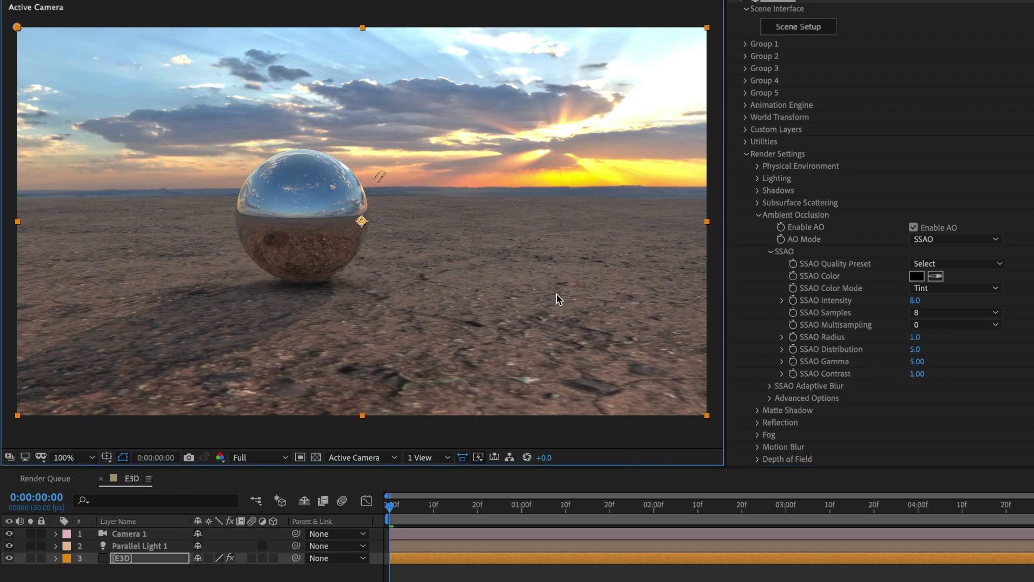
{"action": "key", "text": "c"}
{"action": "left_click_drag", "start_coordinate": [540, 277], "coordinate": [535, 277]}
{"action": "key", "text": "v"}
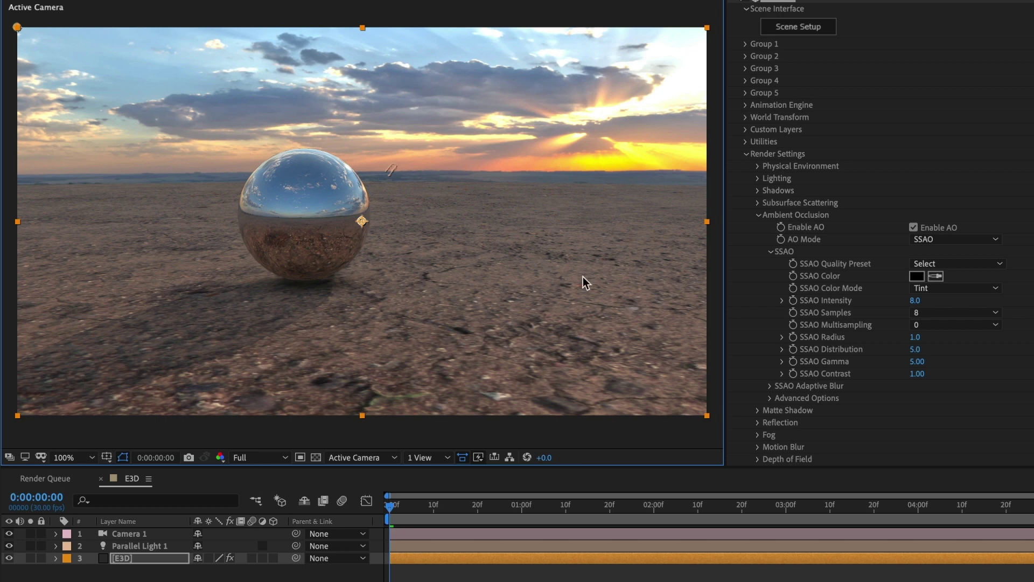
{"action": "left_click", "coordinate": [758, 216]}
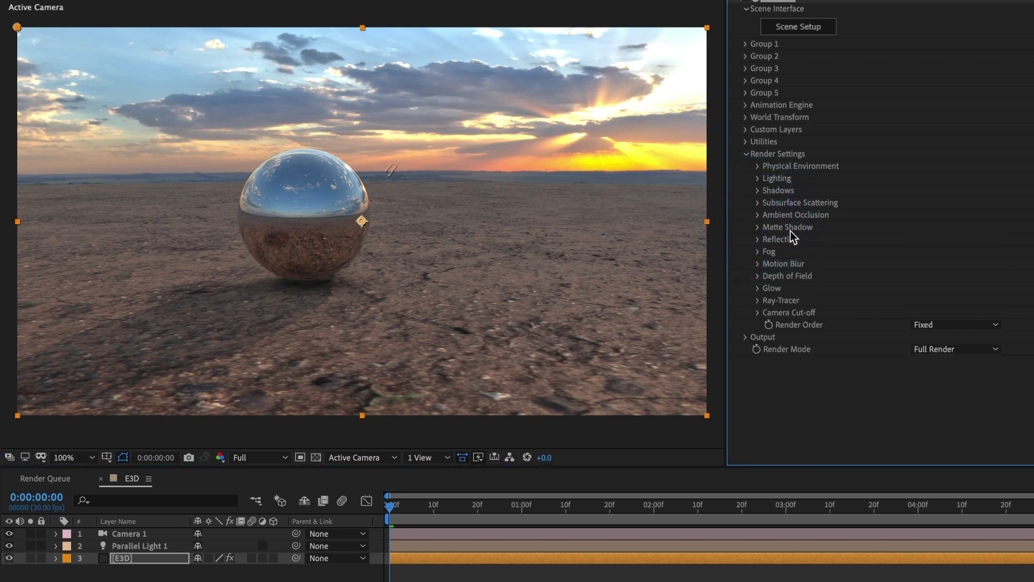
Step: Enable fog and give it a mid-grey Fog Color
{"action": "left_click", "coordinate": [759, 253]}
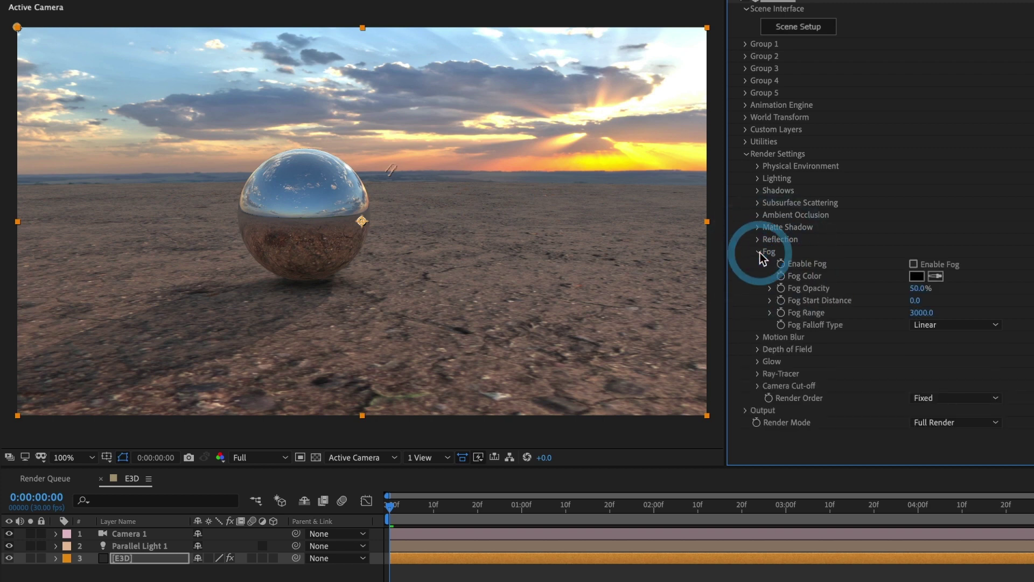
{"action": "left_click", "coordinate": [913, 264]}
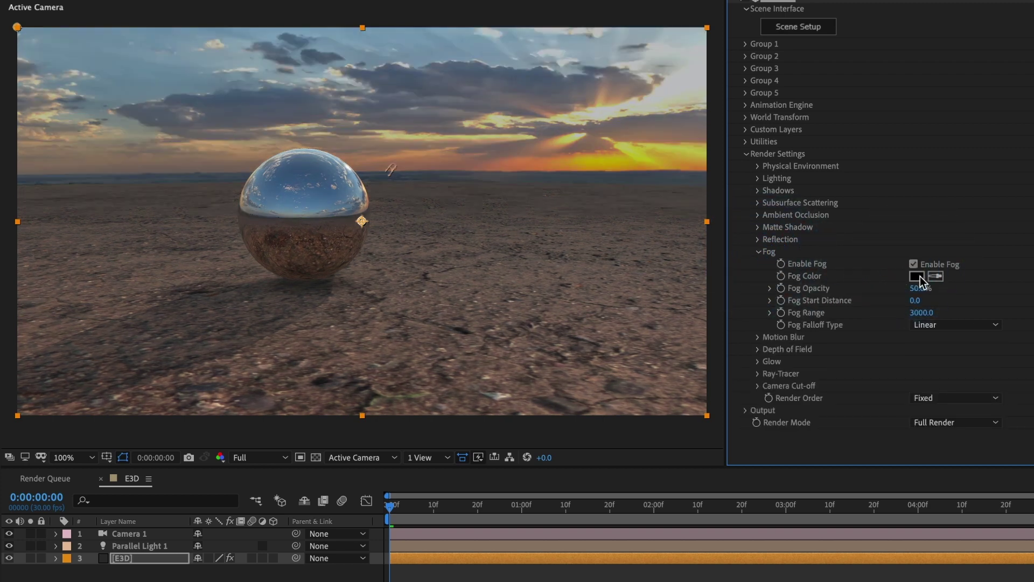
{"action": "left_click", "coordinate": [920, 277]}
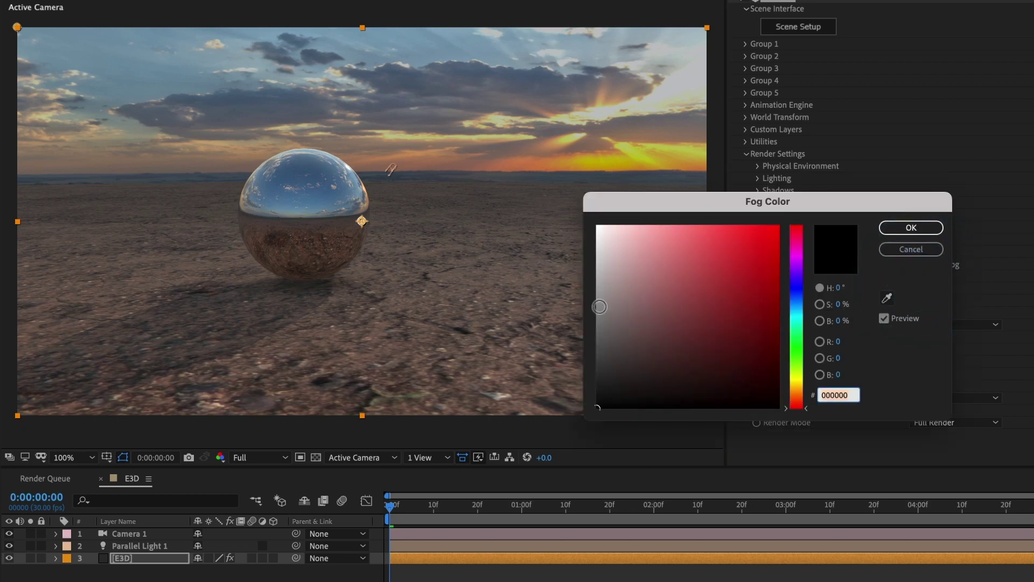
{"action": "left_click_drag", "start_coordinate": [599, 307], "coordinate": [601, 323]}
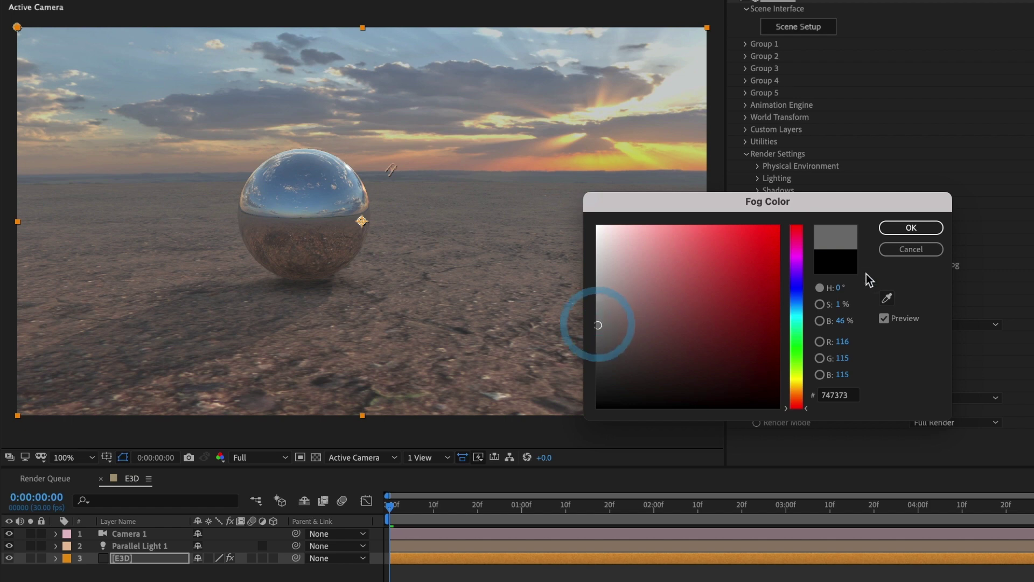
{"action": "left_click", "coordinate": [899, 232]}
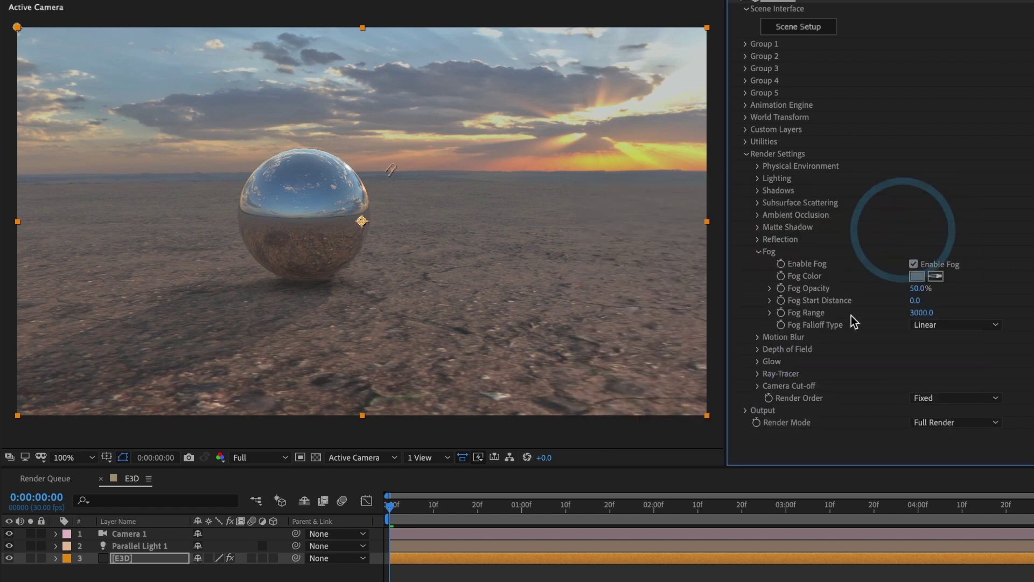
Step: Set Fog Range to 8430 and Fog Start Distance to 1340
{"action": "left_click", "coordinate": [922, 313]}
{"action": "mouse_move", "coordinate": [822, 313]}
{"action": "left_mouse_down"}
{"action": "mouse_move", "coordinate": [1030, 312]}
{"action": "mouse_move", "coordinate": [919, 312]}
{"action": "left_mouse_up"}
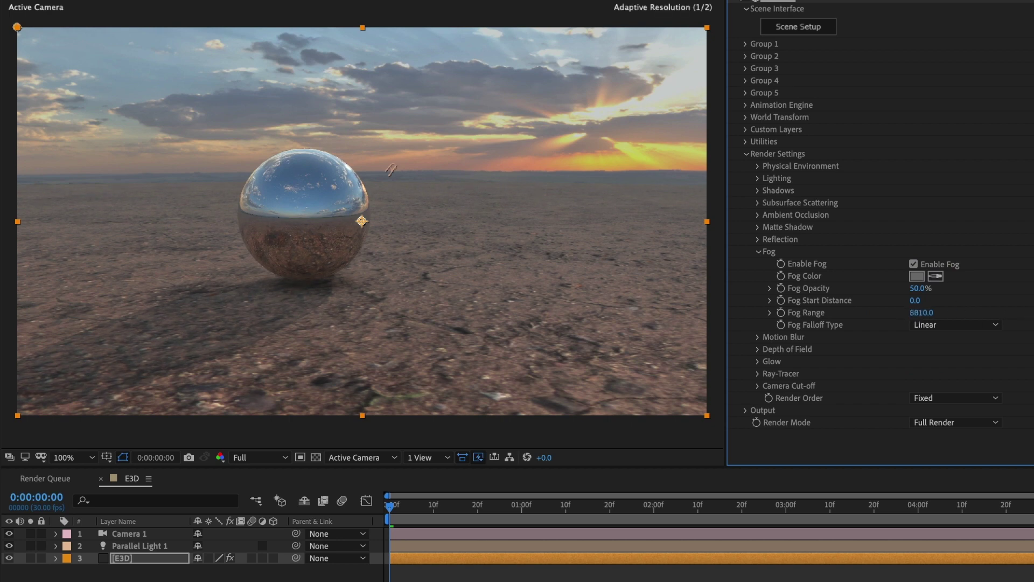
{"action": "left_click_drag", "start_coordinate": [912, 300], "coordinate": [959, 300]}
{"action": "left_click_drag", "start_coordinate": [1032, 322], "coordinate": [1029, 321]}
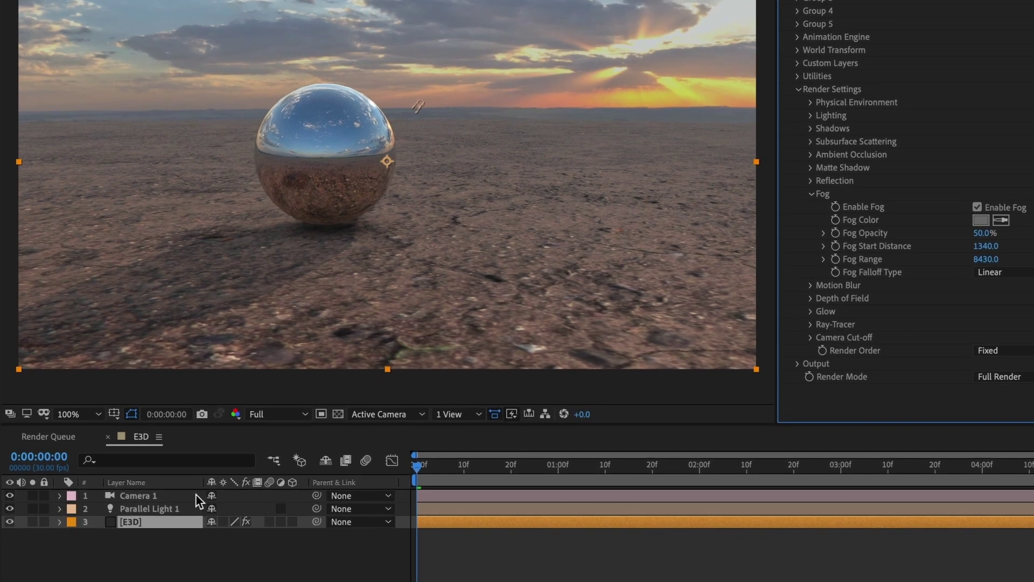
Step: Turn on Camera 1's Depth of Field with an Aperture of 100 pixels
{"action": "left_click", "coordinate": [133, 534]}
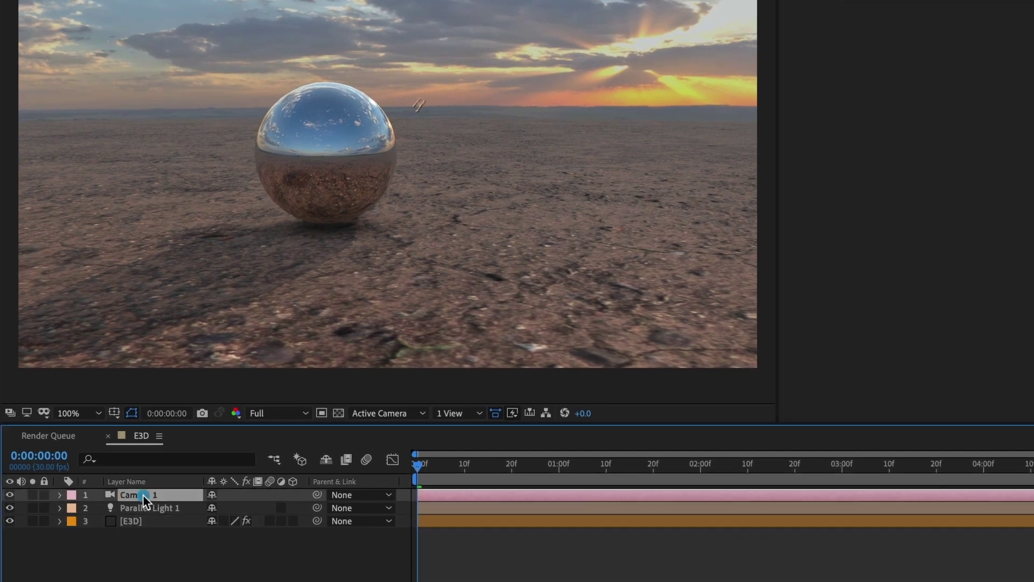
{"action": "left_click", "coordinate": [59, 496]}
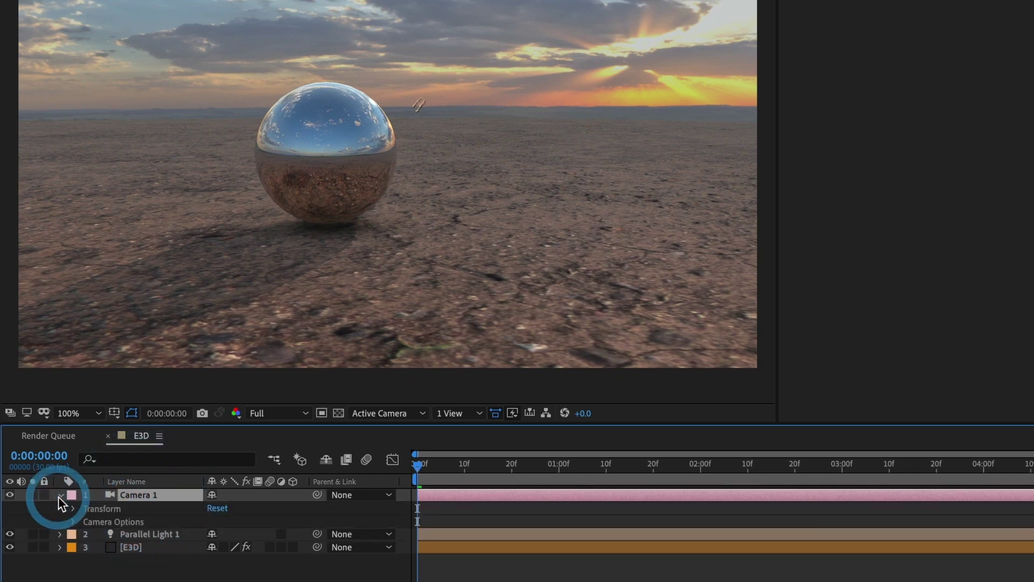
{"action": "left_click", "coordinate": [74, 522]}
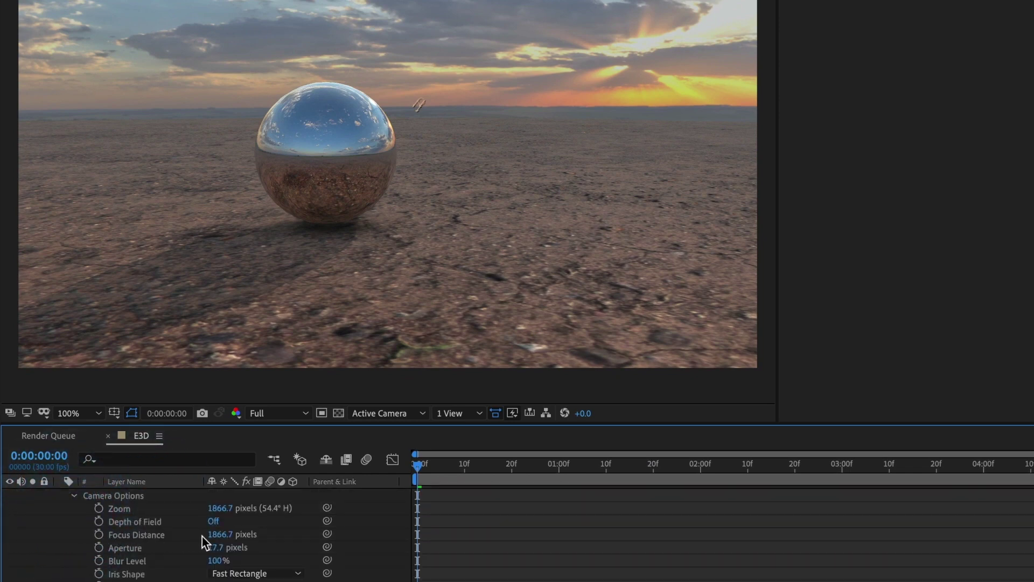
{"action": "left_click", "coordinate": [213, 521]}
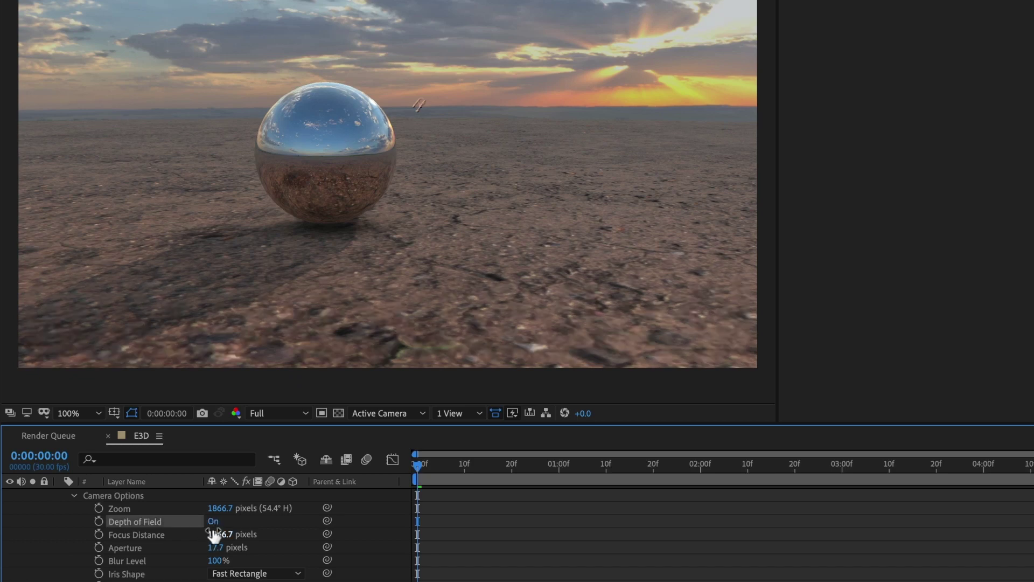
{"action": "left_click_drag", "start_coordinate": [213, 548], "coordinate": [254, 548]}
{"action": "mouse_move", "coordinate": [327, 547]}
{"action": "left_mouse_down"}
{"action": "mouse_move", "coordinate": [376, 549]}
{"action": "mouse_move", "coordinate": [342, 554]}
{"action": "left_mouse_up"}
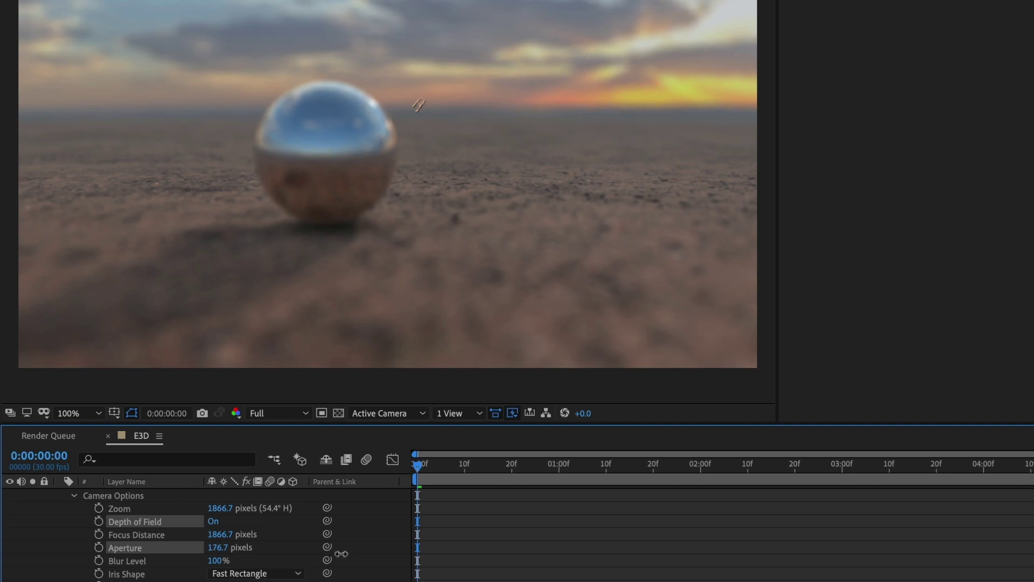
{"action": "left_click", "coordinate": [218, 547]}
{"action": "type", "text": "100"}
{"action": "key", "text": "Return"}
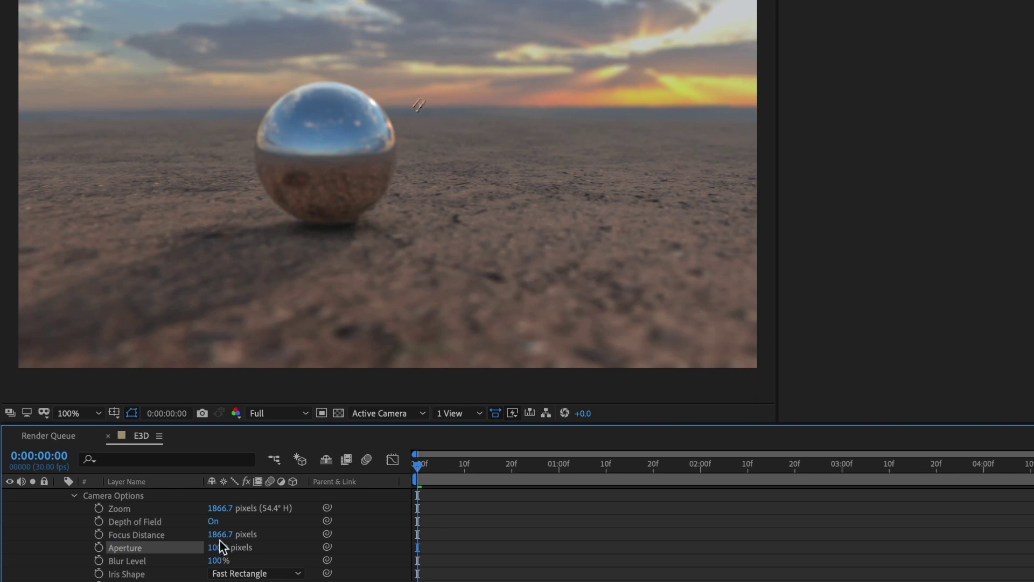
Step: Set the camera's Focus Distance to about 1080 pixels
{"action": "type", "text": "10"}
{"action": "type", "text": "00"}
{"action": "key", "text": "Return"}
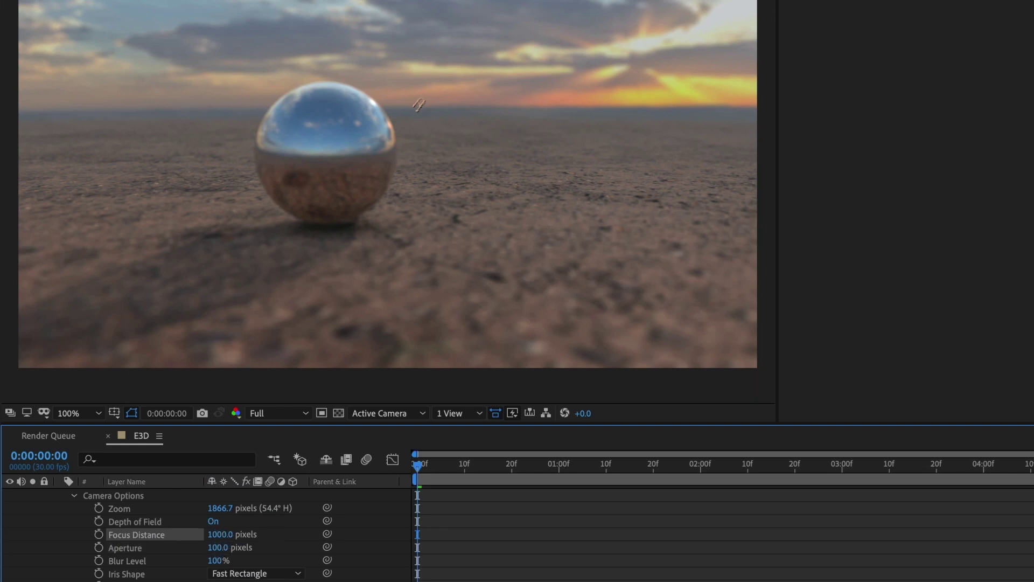
{"action": "mouse_move", "coordinate": [212, 533]}
{"action": "left_mouse_down"}
{"action": "mouse_move", "coordinate": [190, 532]}
{"action": "mouse_move", "coordinate": [337, 534]}
{"action": "left_mouse_up"}
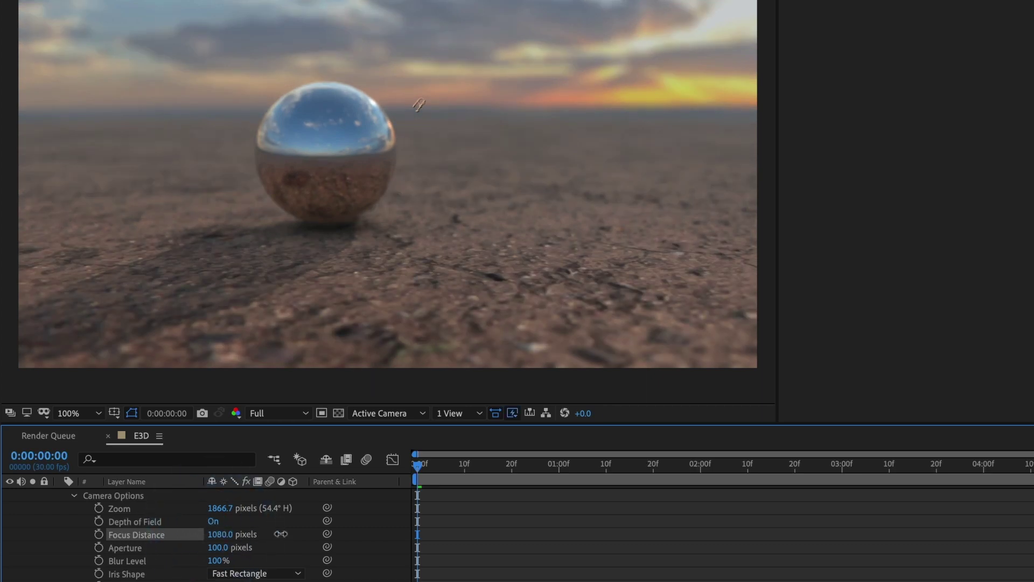